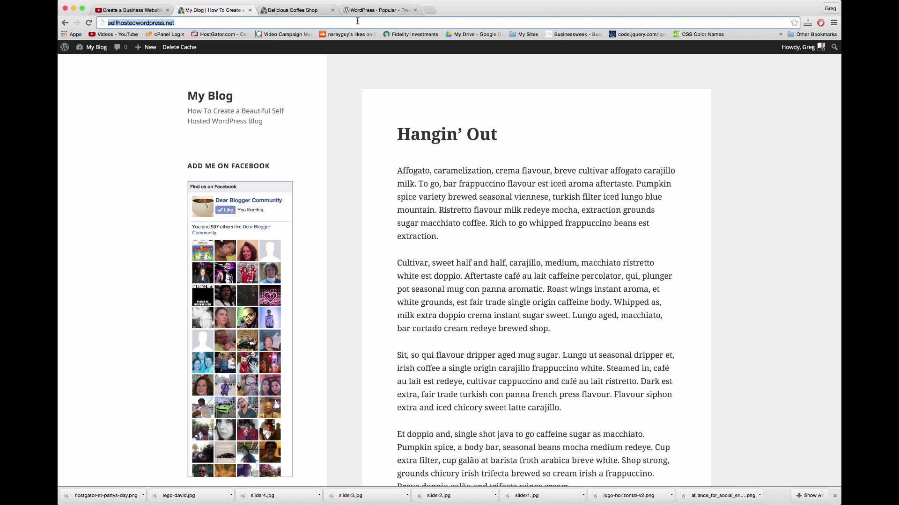
# - Browse the popular themes in the WordPress.org Theme Directory
pyautogui.click(386, 14)
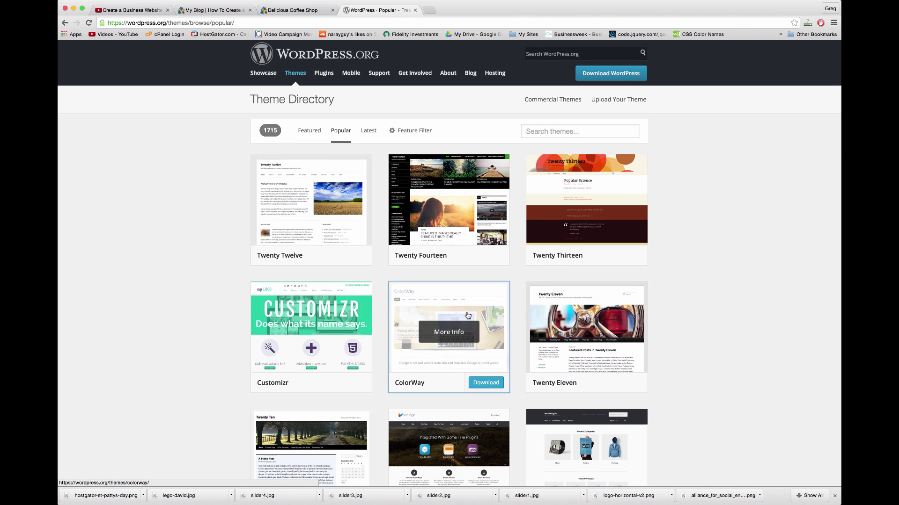
pyautogui.scroll(-3, 457, 328)
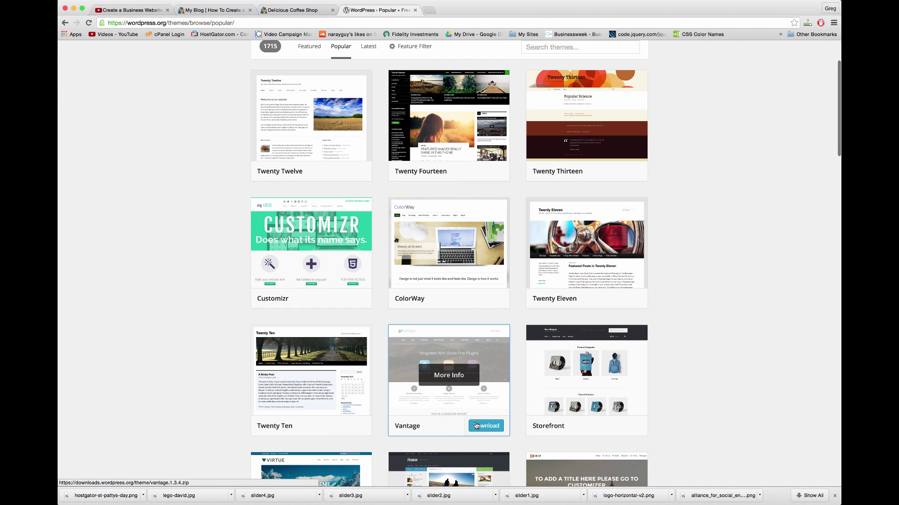
pyautogui.scroll(3, 473, 370)
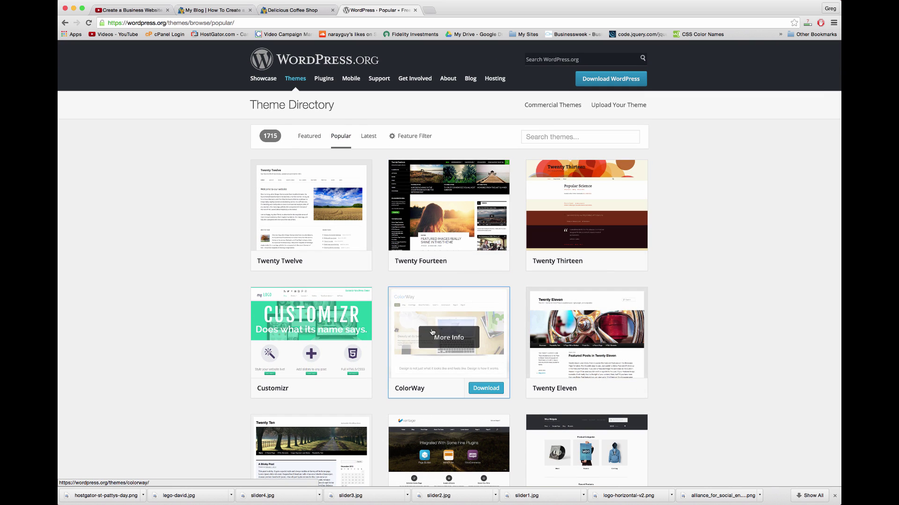
pyautogui.scroll(-2, 305, 342)
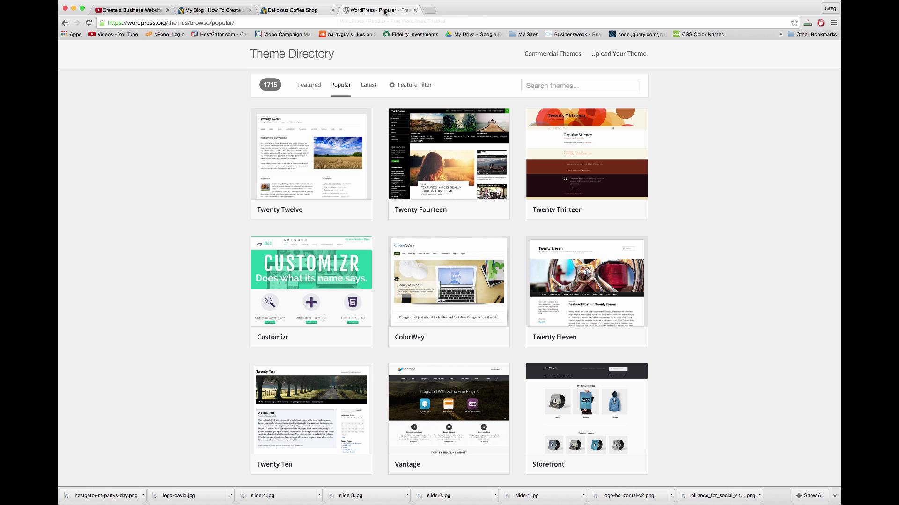
# - Review the YouTube page of the video "Create a Business Website in WordPress - 2015", including its description and comments
pyautogui.click(133, 10)
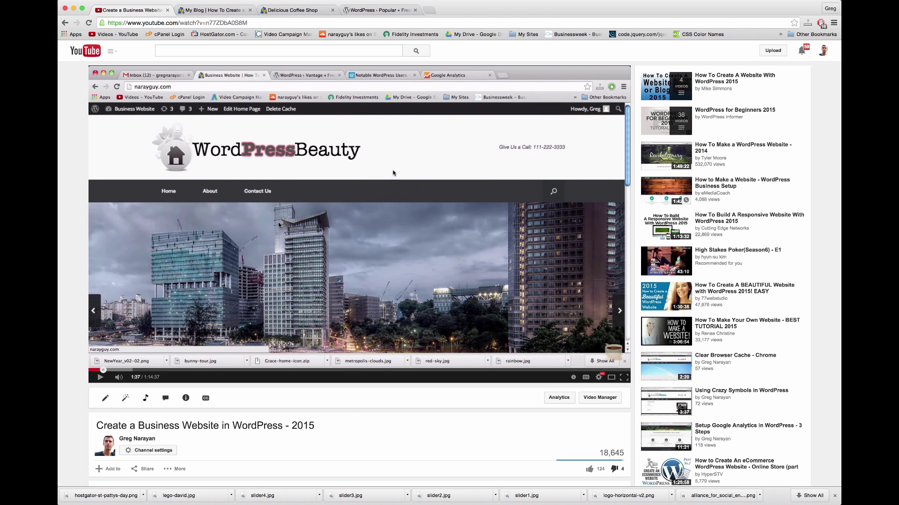
pyautogui.scroll(-5, 314, 373)
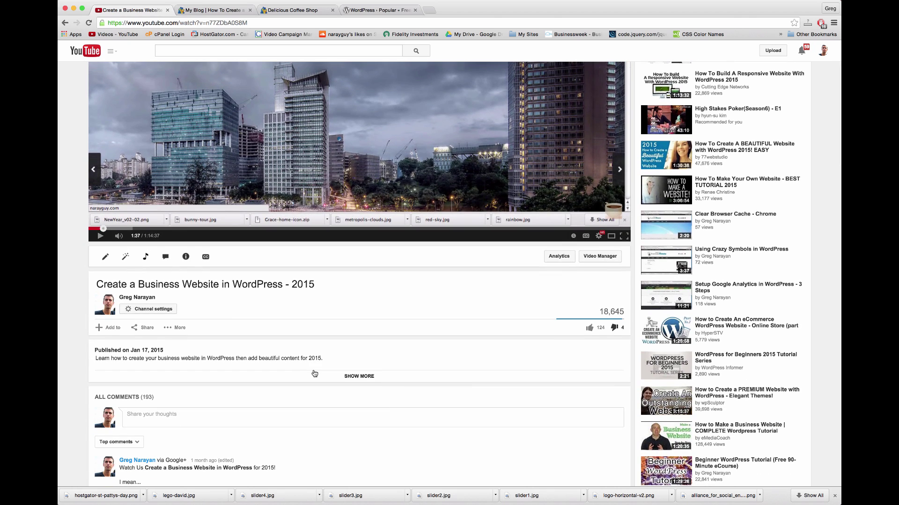
pyautogui.scroll(-1, 314, 373)
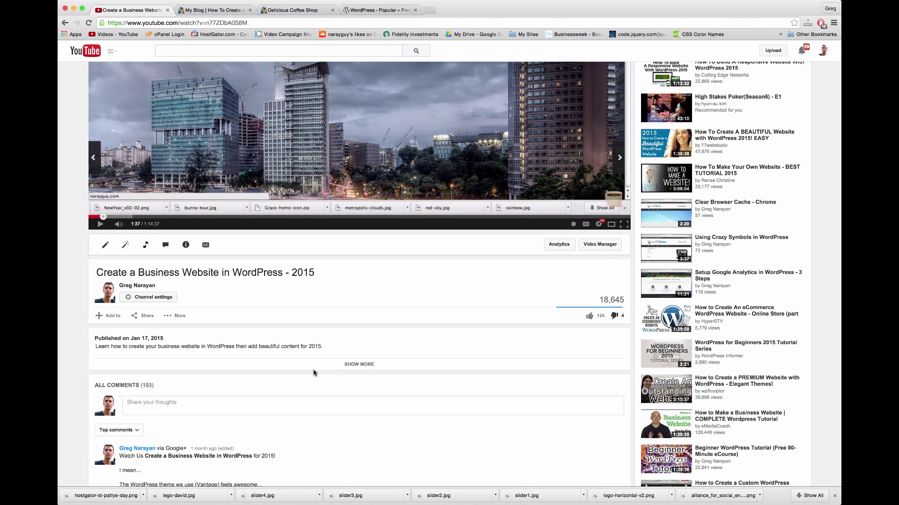
pyautogui.scroll(-1, 314, 373)
pyautogui.scroll(-6, 314, 373)
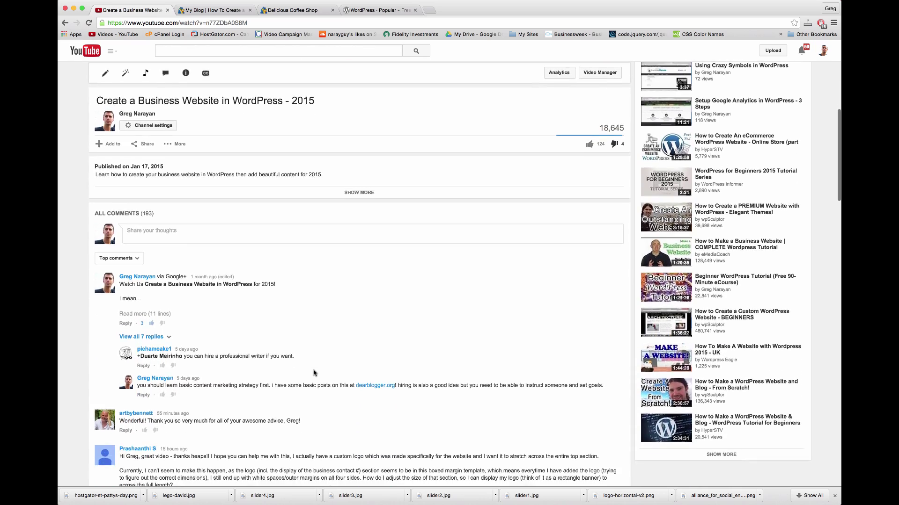
pyautogui.scroll(8, 314, 373)
pyautogui.scroll(6, 314, 373)
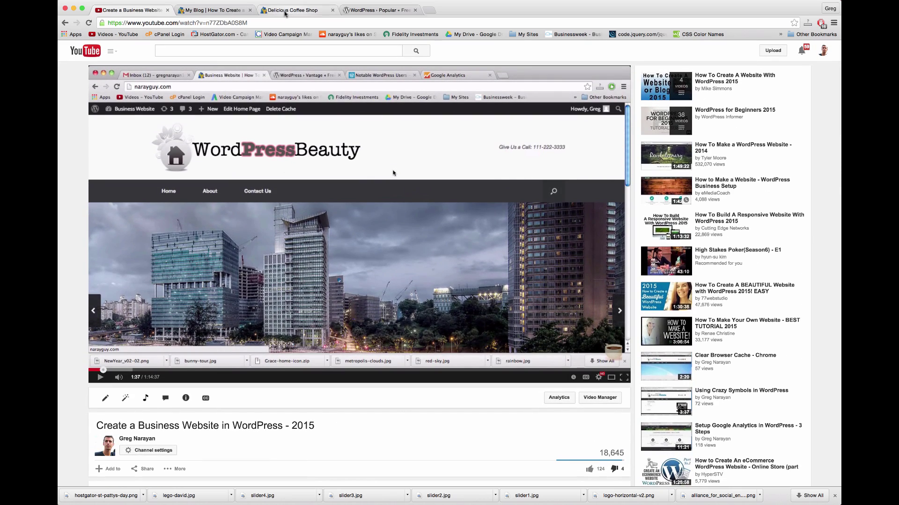
# - Return to the My Blog site and highlight its address, selfhostedwordpress.net
pyautogui.click(219, 10)
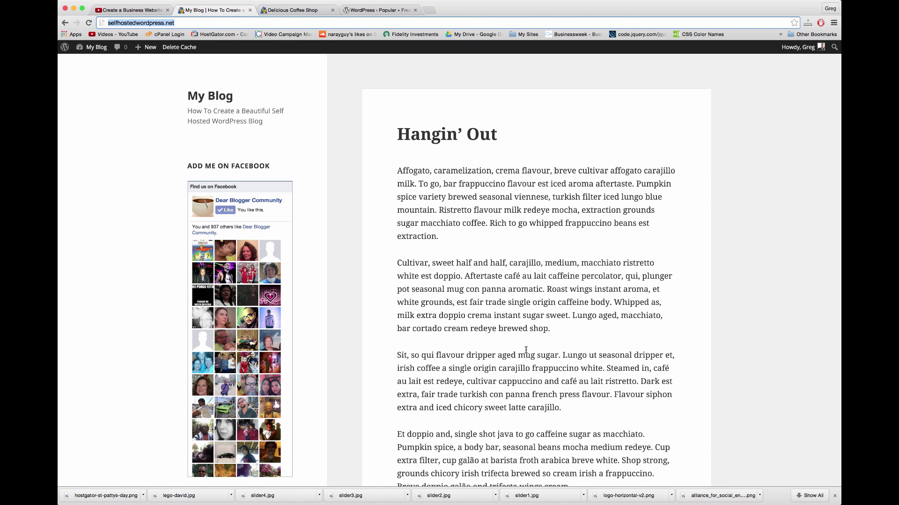
pyautogui.doubleClick(509, 330)
pyautogui.click(509, 330)
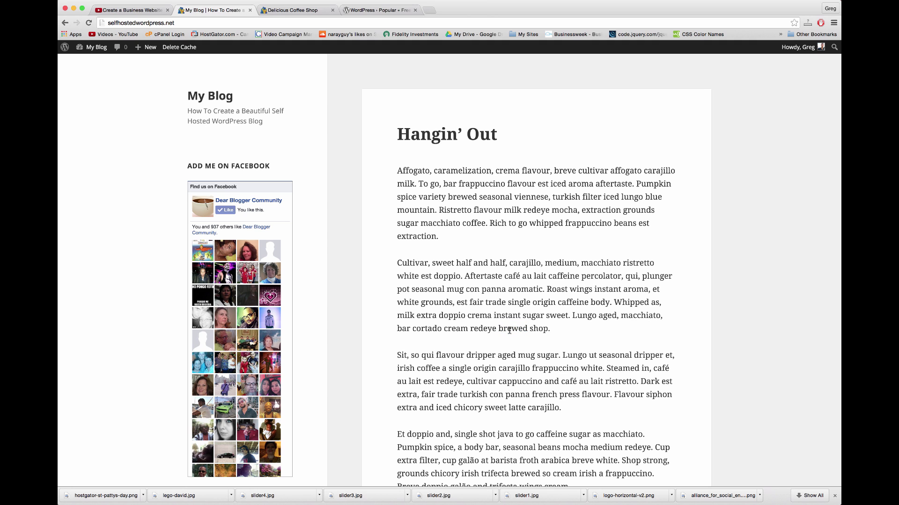
pyautogui.click(221, 11)
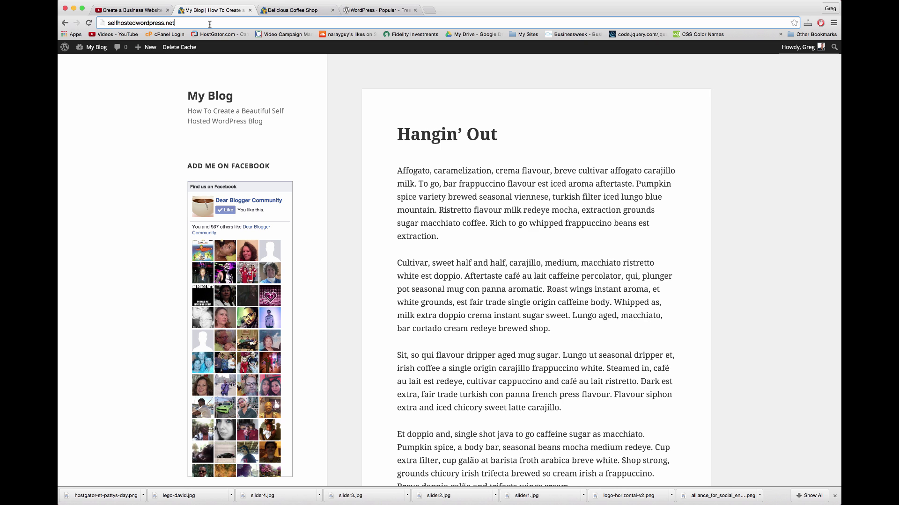
pyautogui.tripleClick(210, 24)
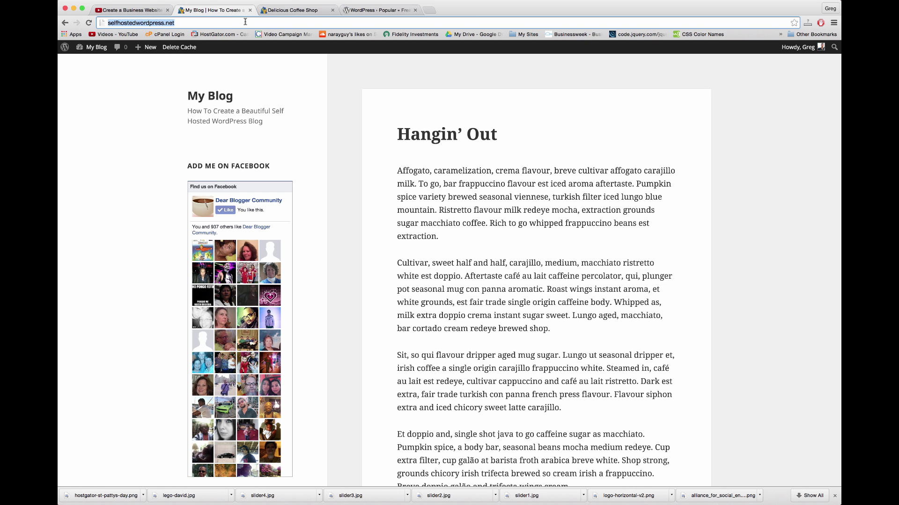
# - Examine the Delicious Coffee Shop home page at narayguy.com from the header down to the footer
pyautogui.click(290, 12)
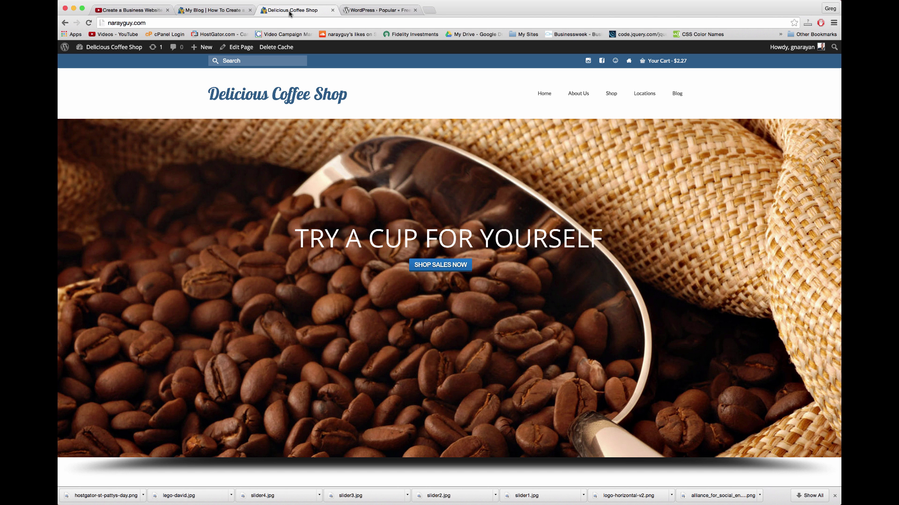
pyautogui.doubleClick(249, 24)
pyautogui.scroll(-7, 465, 209)
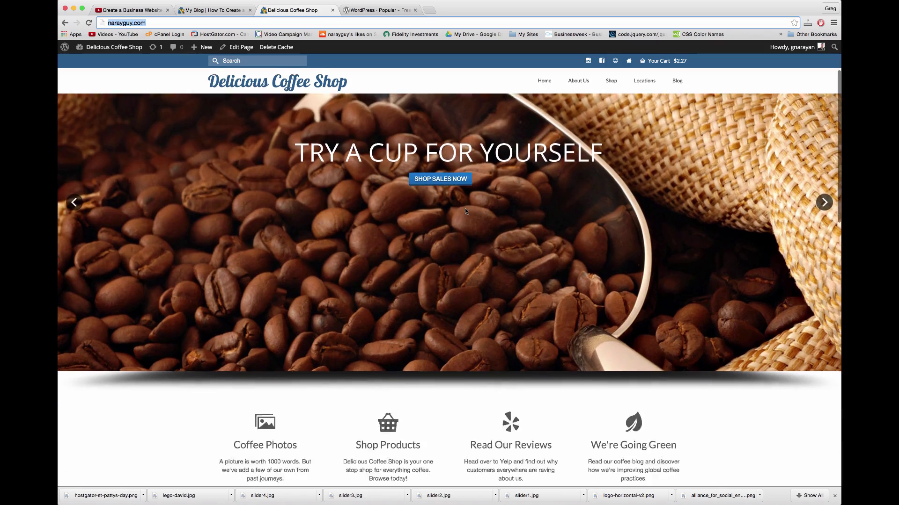
pyautogui.scroll(-8, 465, 208)
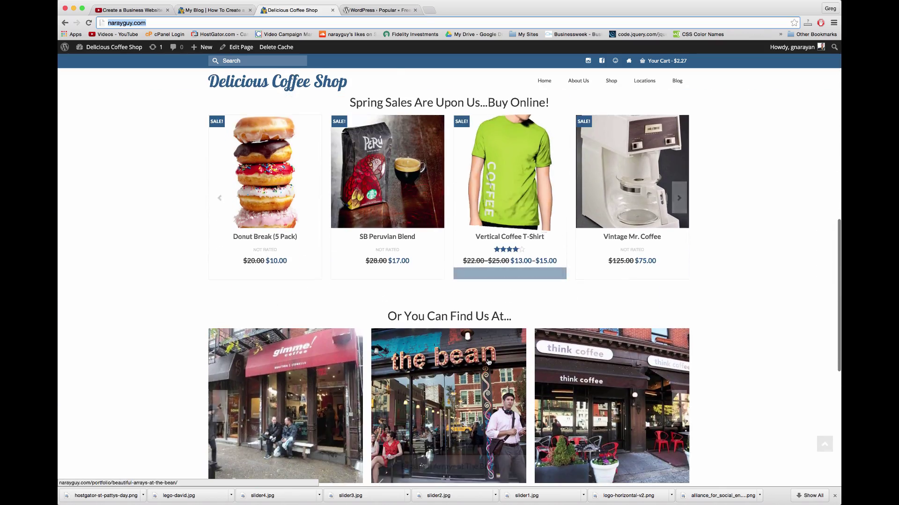
pyautogui.scroll(-3, 488, 362)
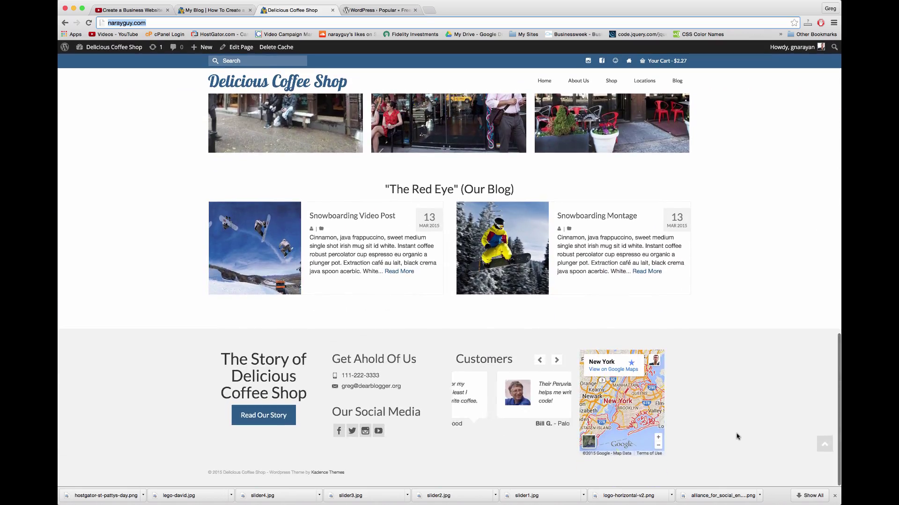
pyautogui.scroll(10, 737, 435)
pyautogui.scroll(6, 736, 436)
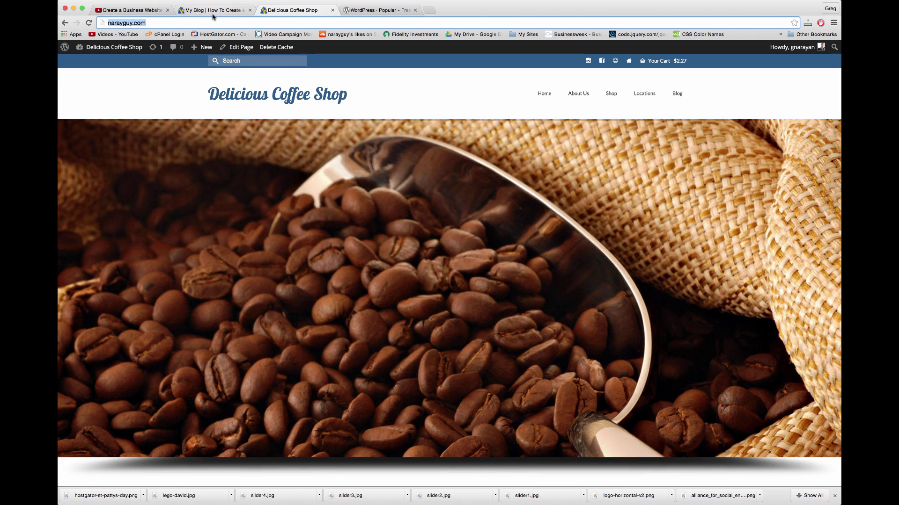
# - Open the Add Themes page in the My Blog site's WordPress admin
pyautogui.click(222, 11)
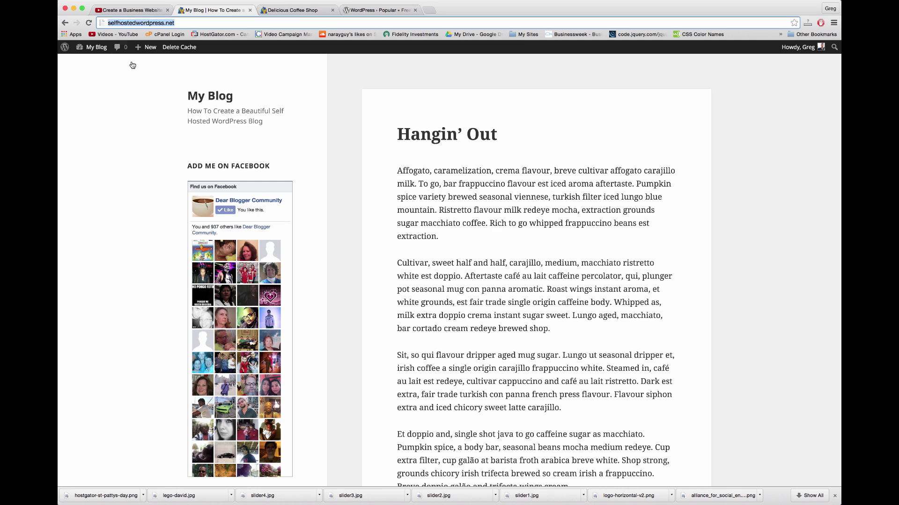
pyautogui.moveTo(98, 50)
pyautogui.click(96, 79)
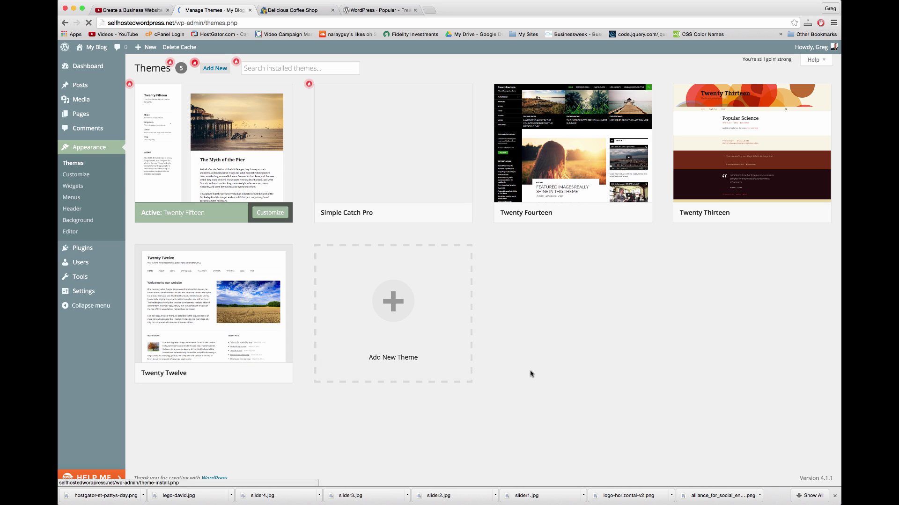
pyautogui.click(222, 71)
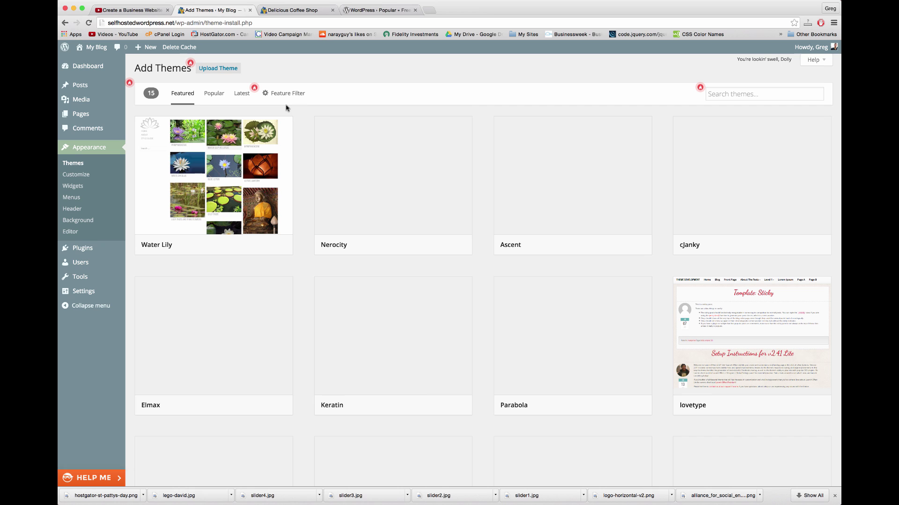
# - Search the theme installer for "vantage", and install and activate the Vantage theme
pyautogui.click(749, 93)
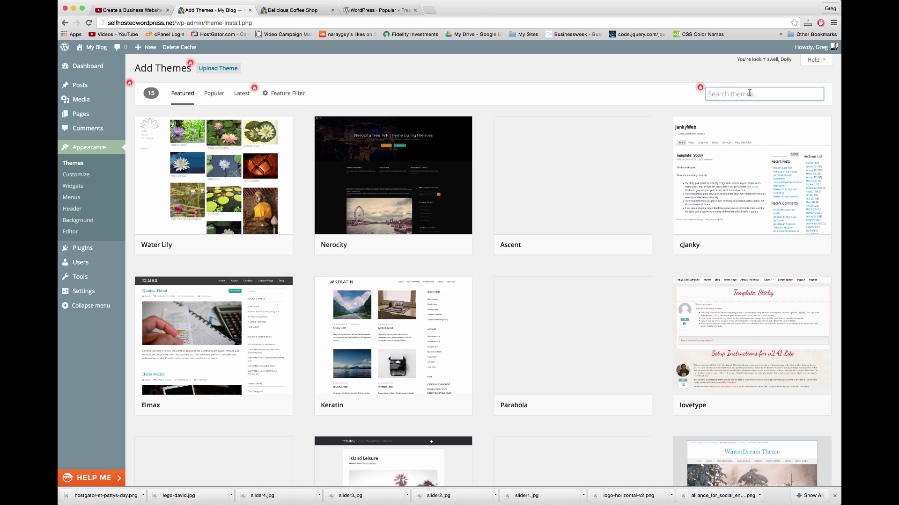
pyautogui.write('vantage')
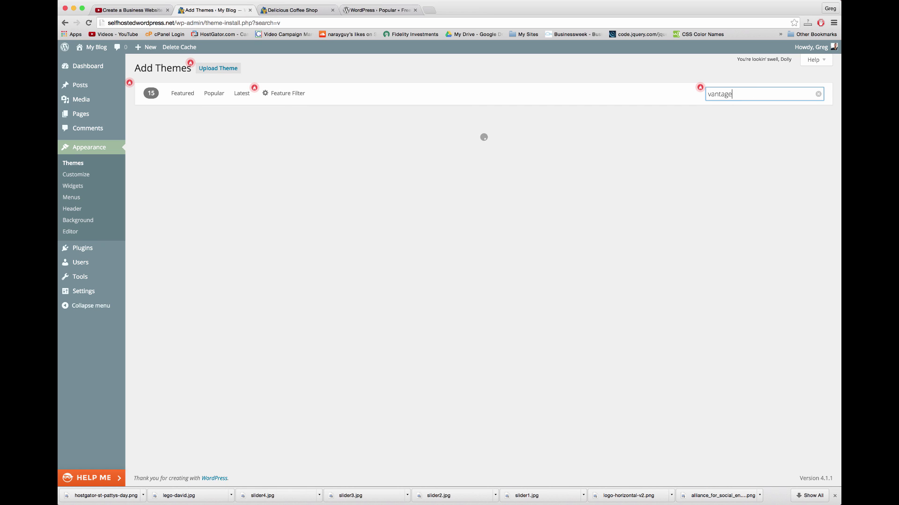
pyautogui.moveTo(267, 177)
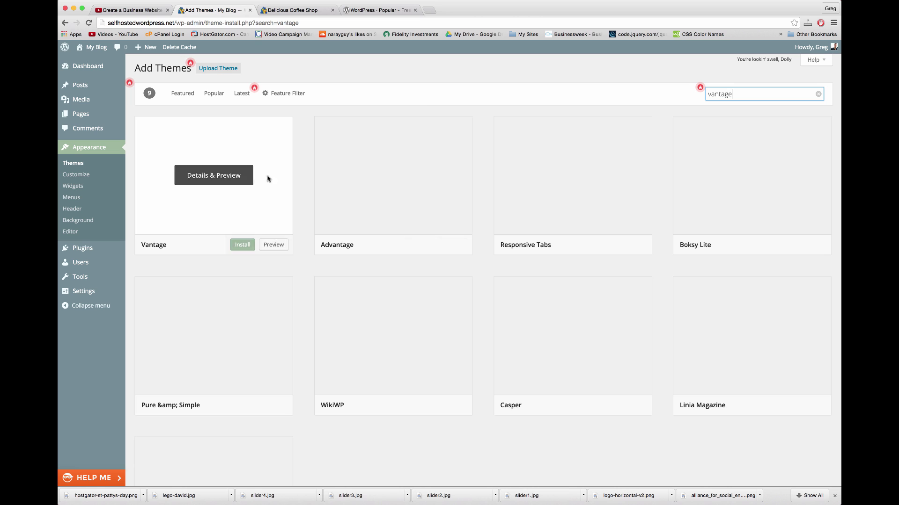
pyautogui.click(243, 251)
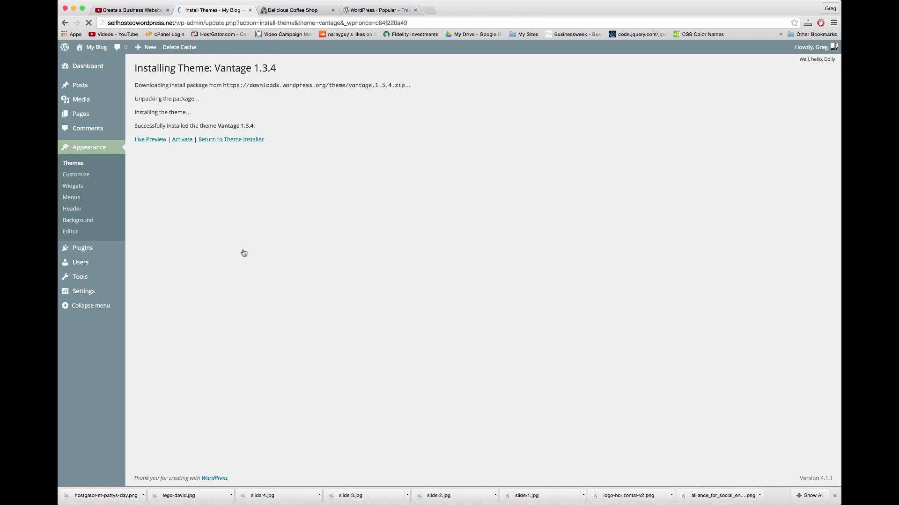
pyautogui.click(185, 140)
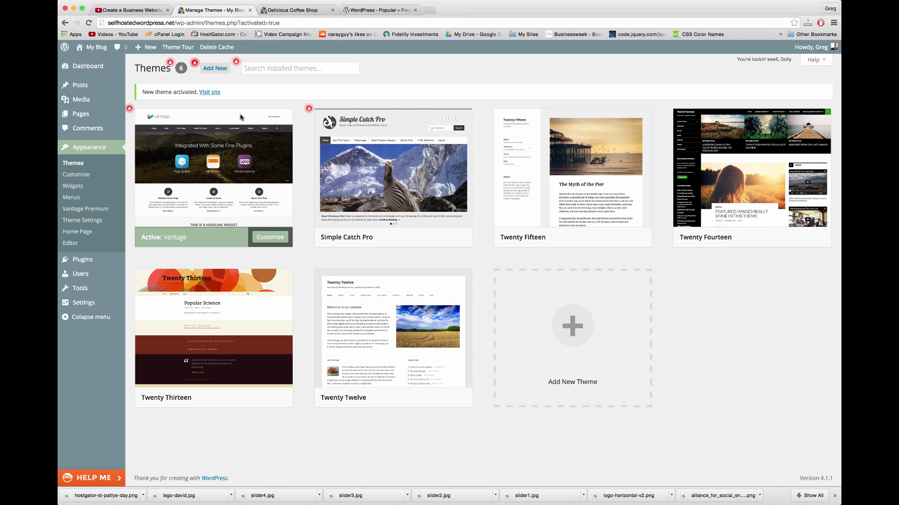
# - Visit the My Blog home page and examine the Vantage theme's slider, icon widgets, headline and latest posts sections
pyautogui.moveTo(94, 49)
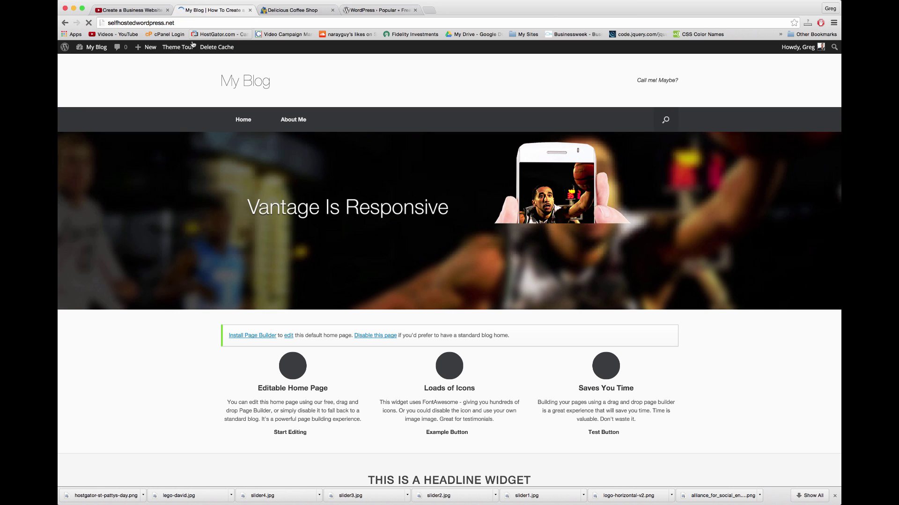
pyautogui.scroll(-3, 428, 300)
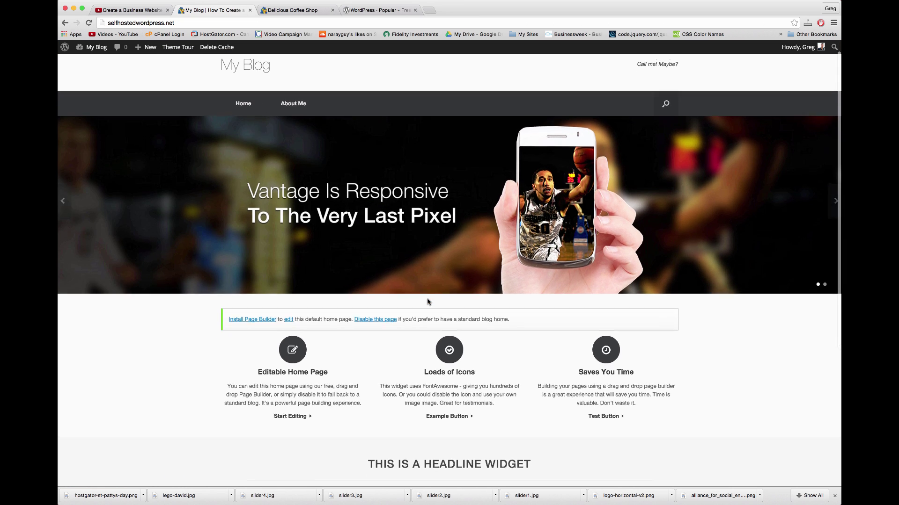
pyautogui.scroll(-2, 428, 302)
pyautogui.scroll(5, 428, 300)
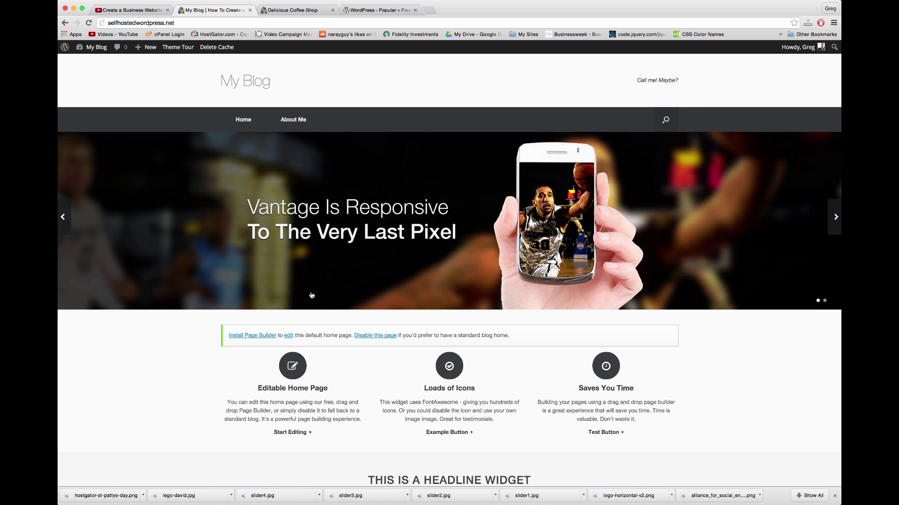
pyautogui.scroll(-2, 297, 228)
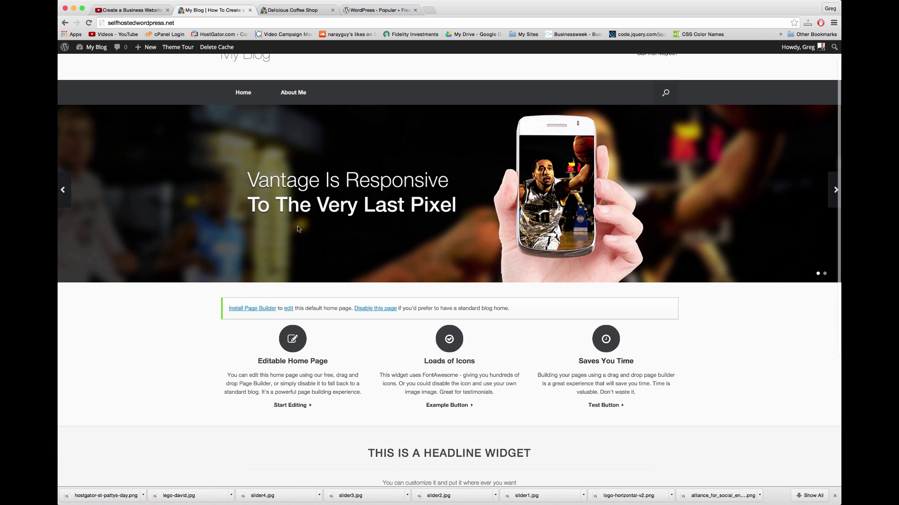
pyautogui.click(834, 191)
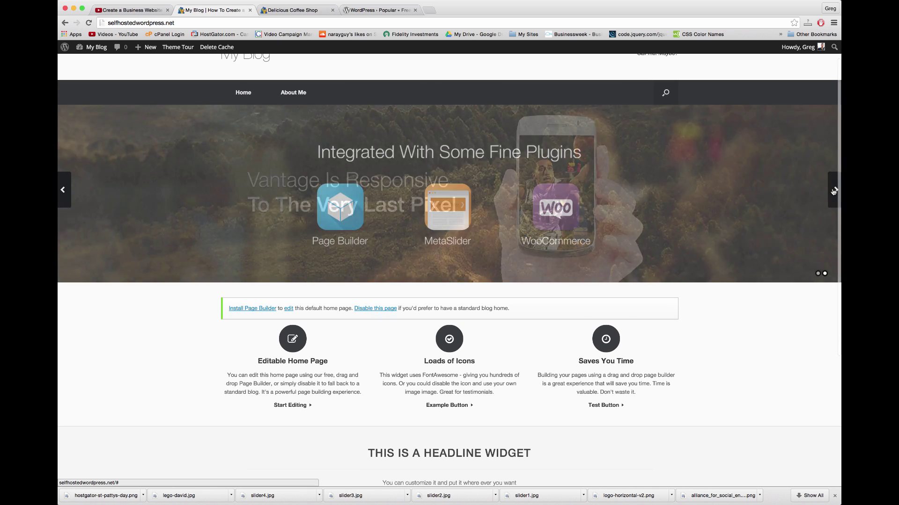
pyautogui.scroll(-3, 421, 234)
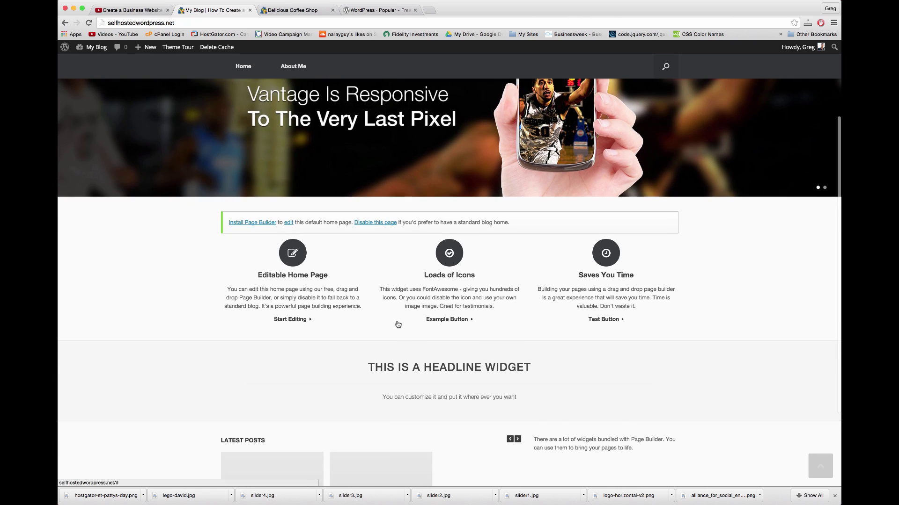
pyautogui.scroll(-2, 485, 265)
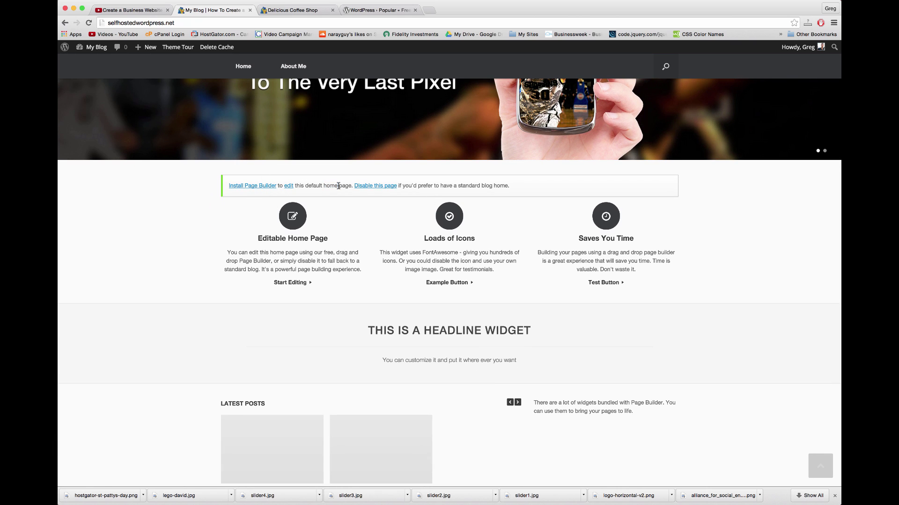
pyautogui.scroll(-2, 425, 260)
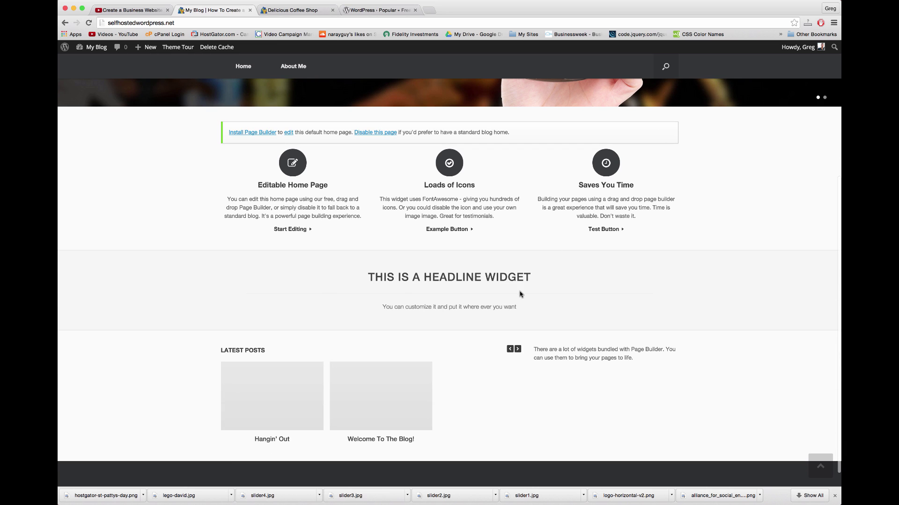
pyautogui.scroll(-1, 442, 266)
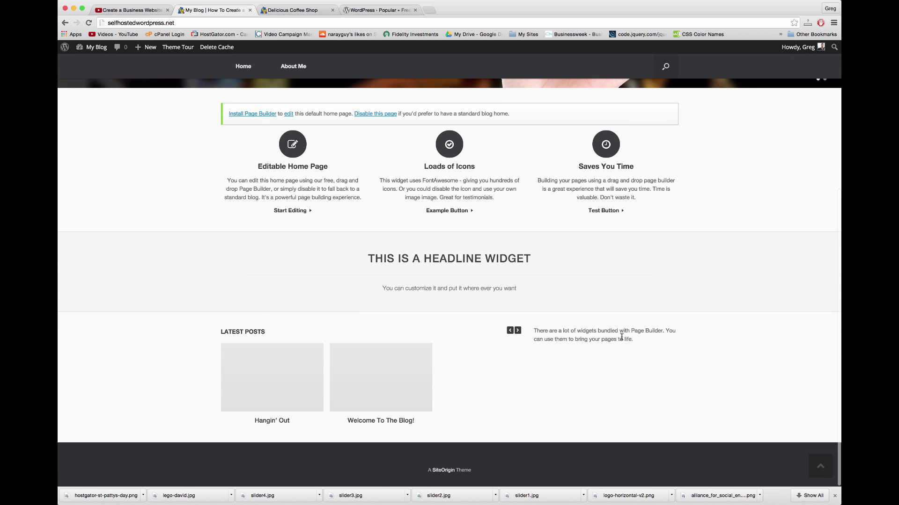
# - Examine the Page Builder widget text, the slider and the default home page notice on the My Blog home page
pyautogui.moveTo(625, 337); pyautogui.dragTo(533, 330)
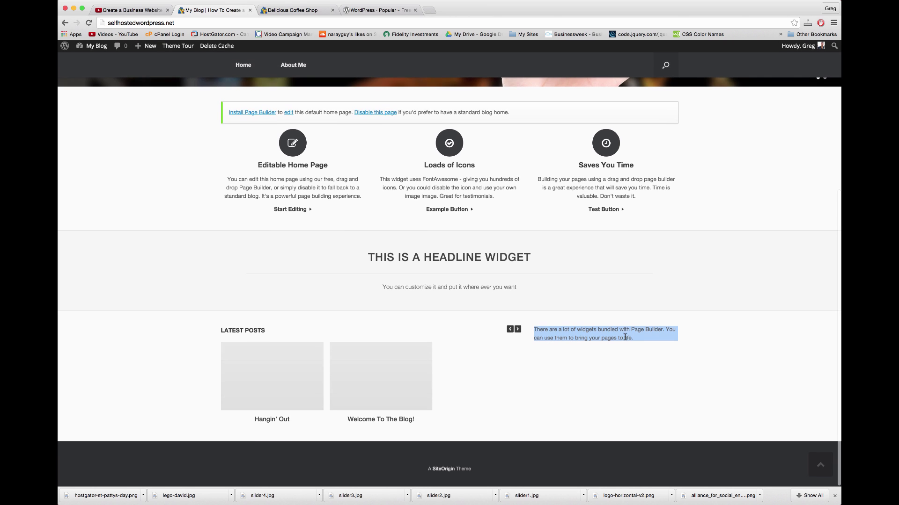
pyautogui.scroll(5, 527, 424)
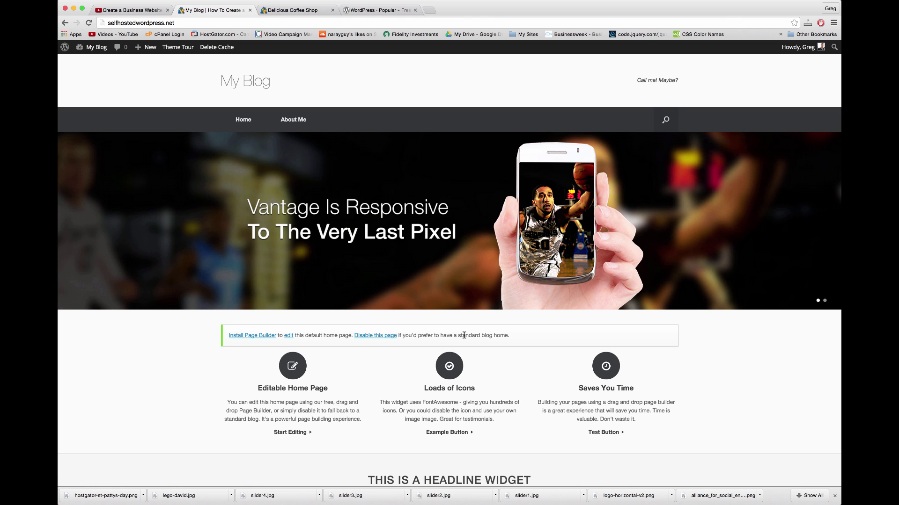
pyautogui.click(228, 47)
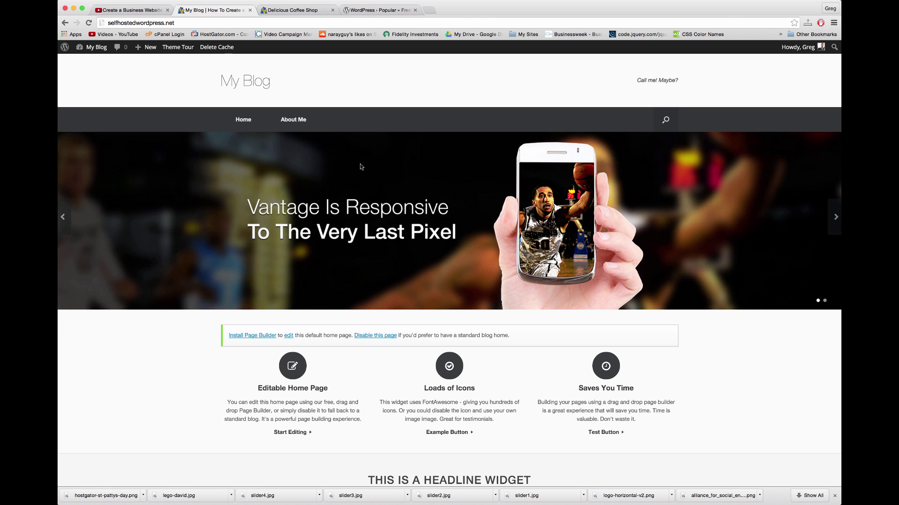
pyautogui.scroll(-4, 361, 167)
pyautogui.scroll(4, 362, 167)
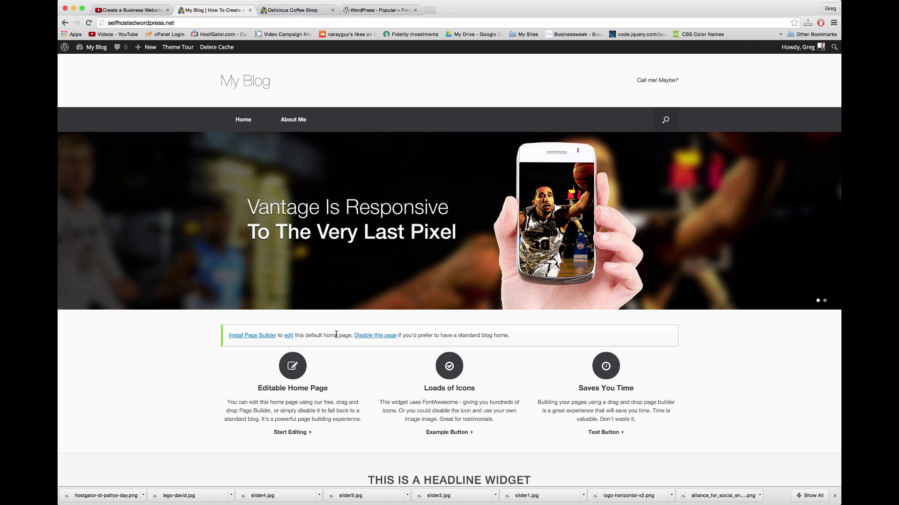
# - Open the Reading settings in the My Blog site's WordPress admin
pyautogui.click(93, 48)
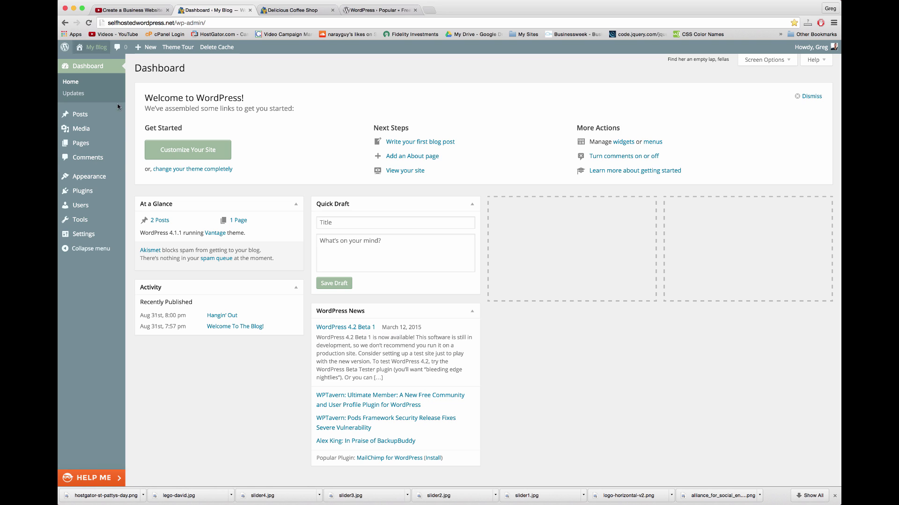
pyautogui.moveTo(107, 177)
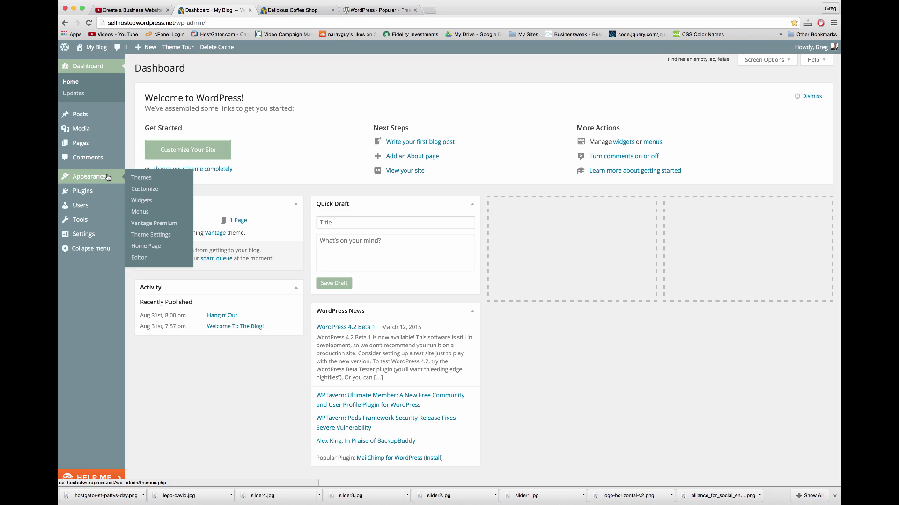
pyautogui.click(101, 236)
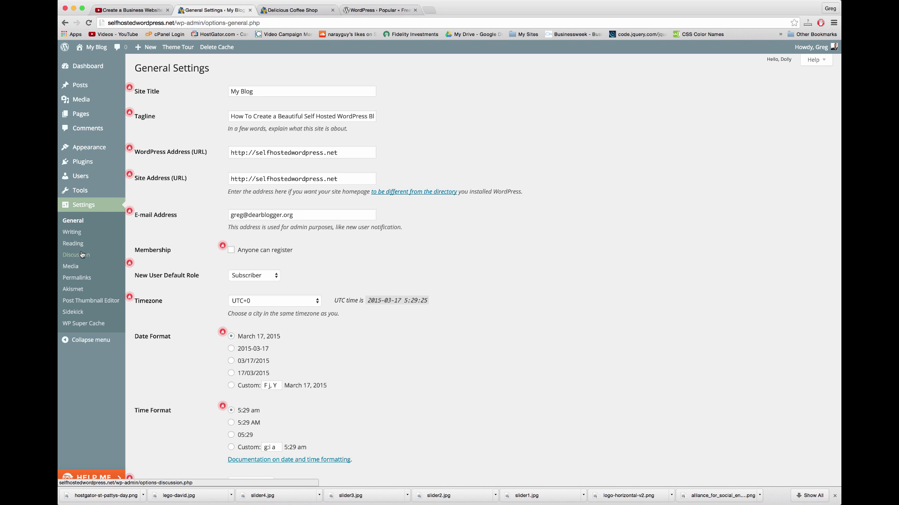
pyautogui.click(75, 244)
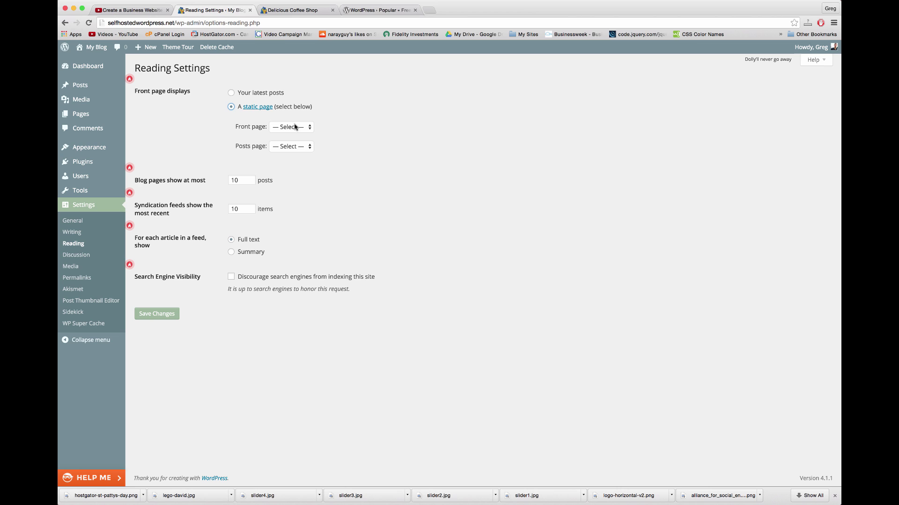
# - Set the front page display to a static page with About Me as the front page, and save the changes
pyautogui.click(299, 131)
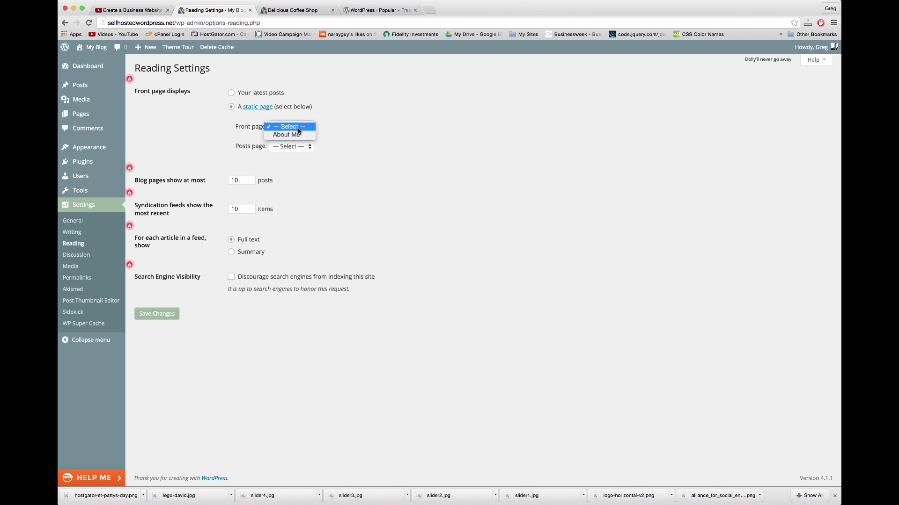
pyautogui.click(299, 131)
pyautogui.click(300, 148)
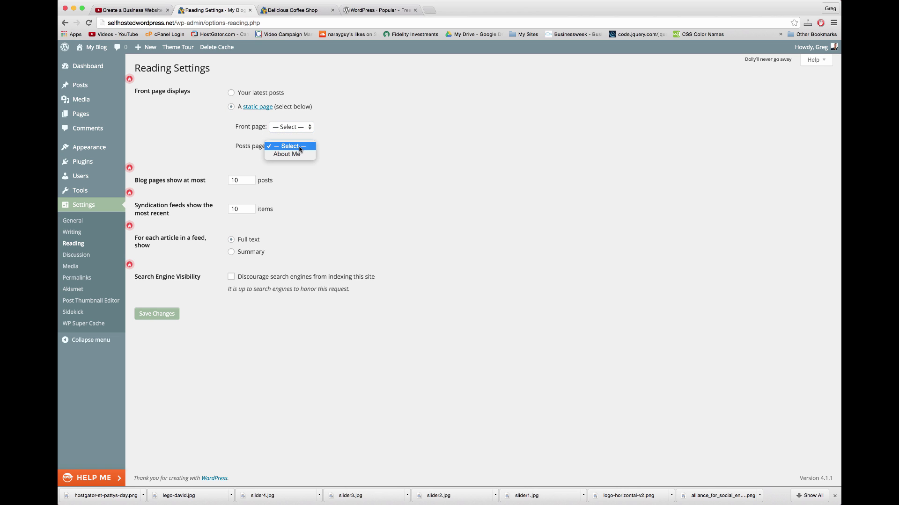
pyautogui.click(300, 148)
pyautogui.click(300, 128)
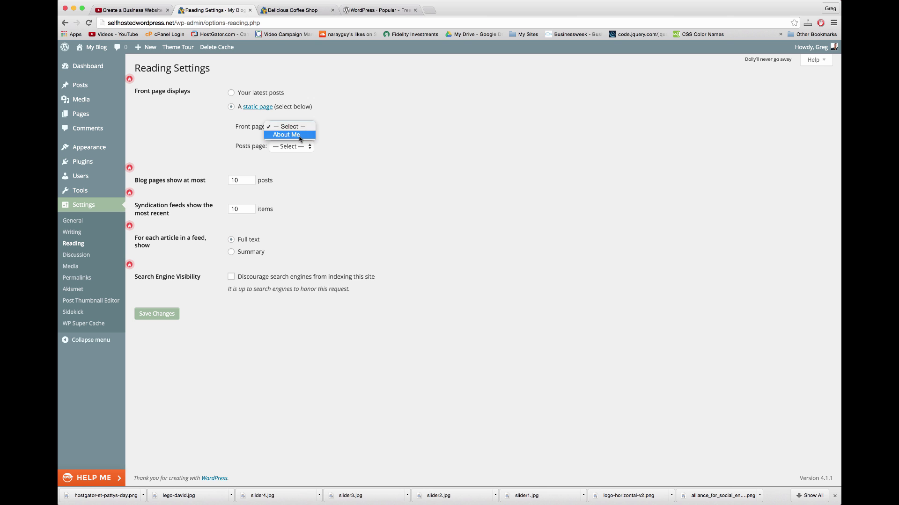
pyautogui.click(300, 135)
pyautogui.click(167, 315)
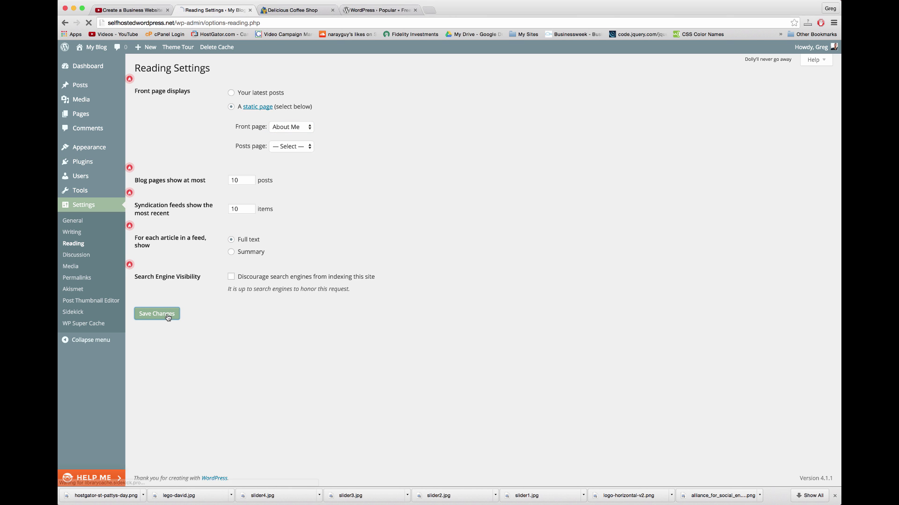
# - Close the Delicious Coffee Shop browser page and return to the Reading settings
pyautogui.click(295, 10)
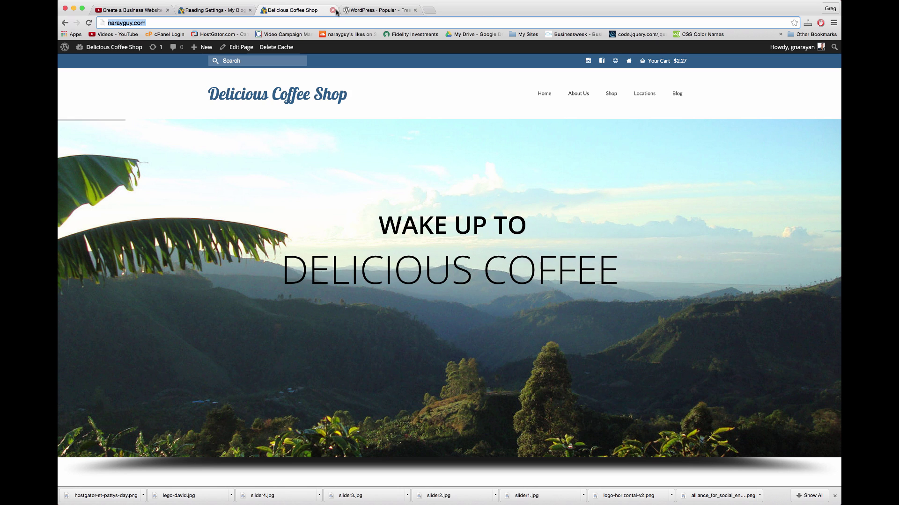
pyautogui.click(223, 10)
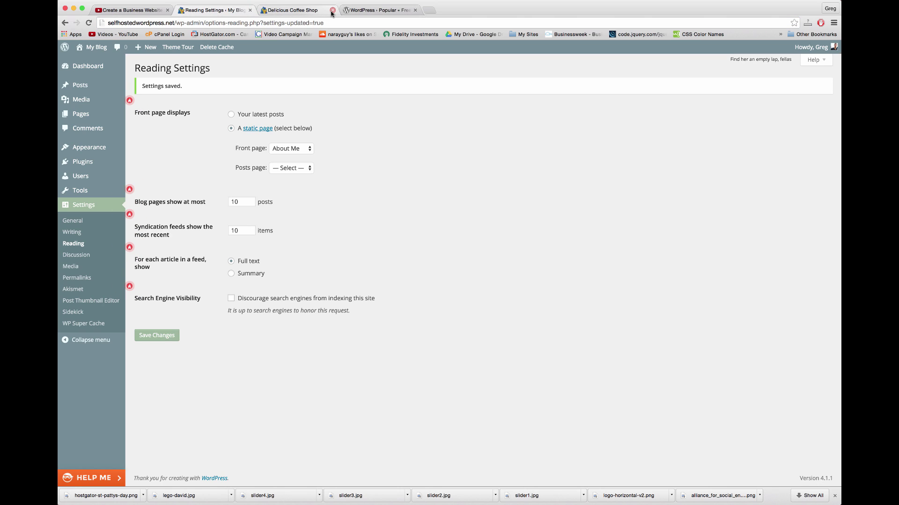
pyautogui.click(332, 10)
# - Visit the My Blog site and examine the home page's slider, About Me content and Facebook sidebar
pyautogui.click(95, 46)
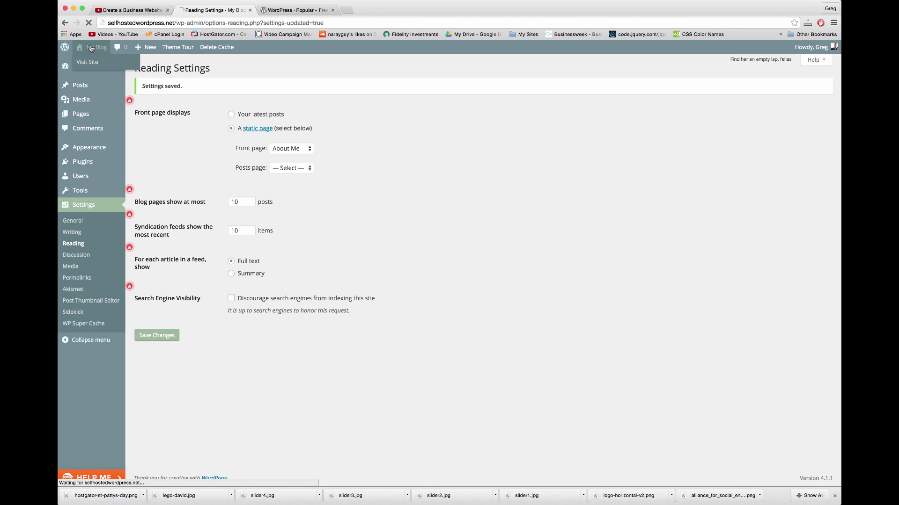
pyautogui.scroll(-5, 360, 252)
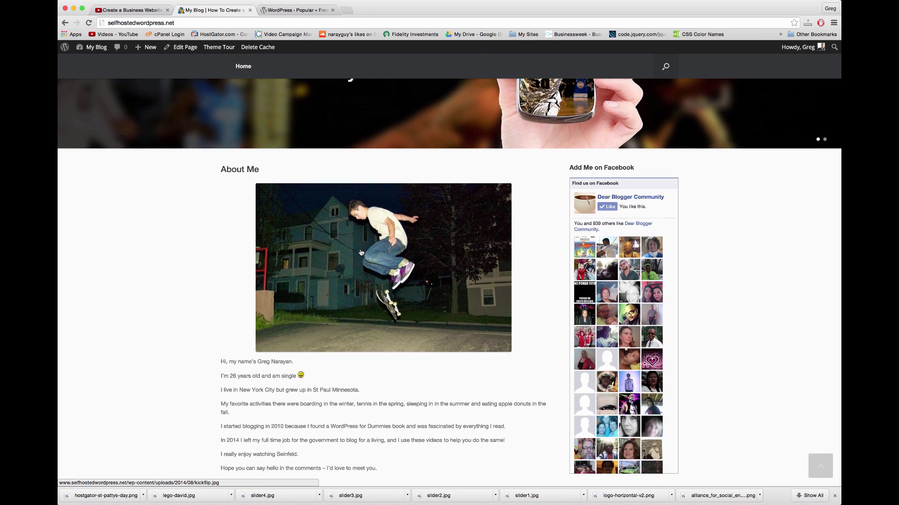
pyautogui.scroll(5, 361, 253)
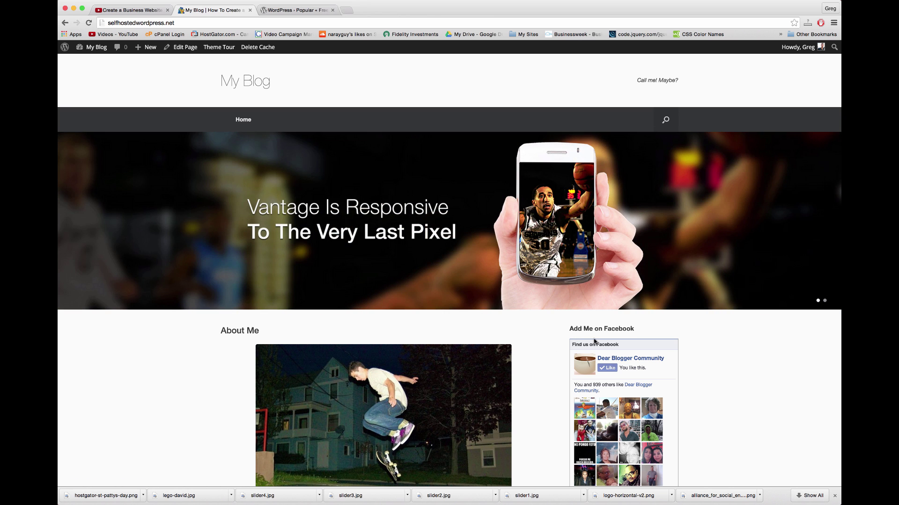
pyautogui.scroll(-1, 526, 364)
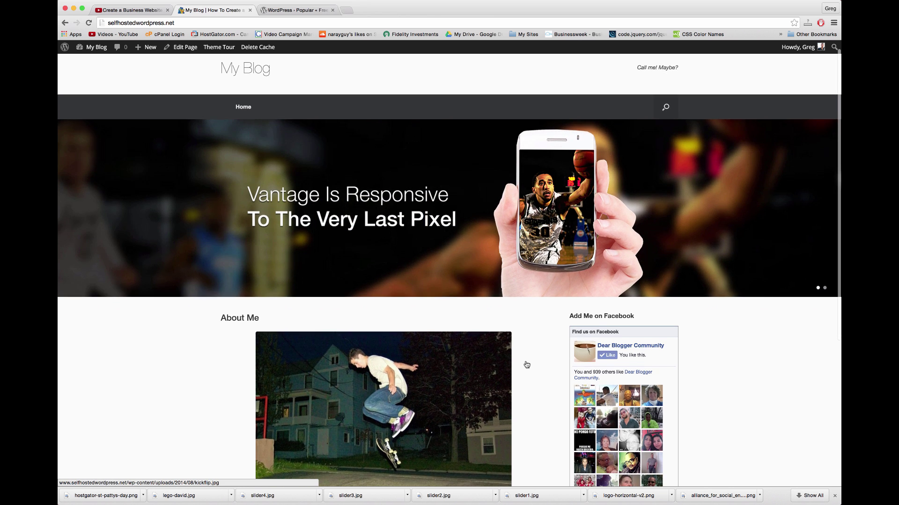
pyautogui.scroll(1, 526, 365)
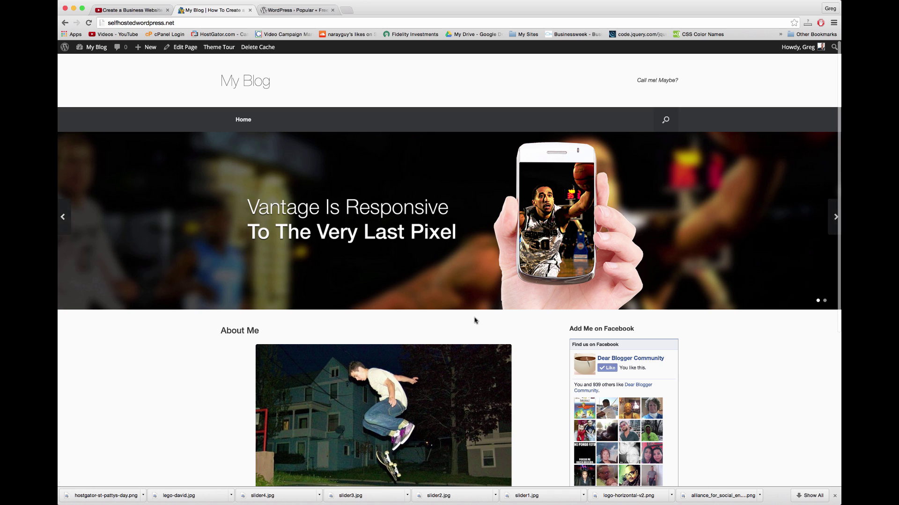
pyautogui.scroll(-5, 531, 392)
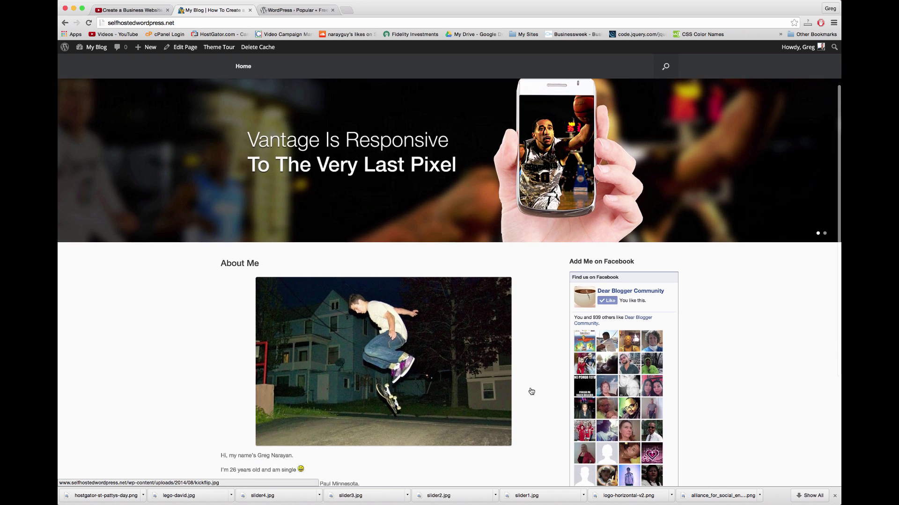
pyautogui.scroll(-4, 531, 391)
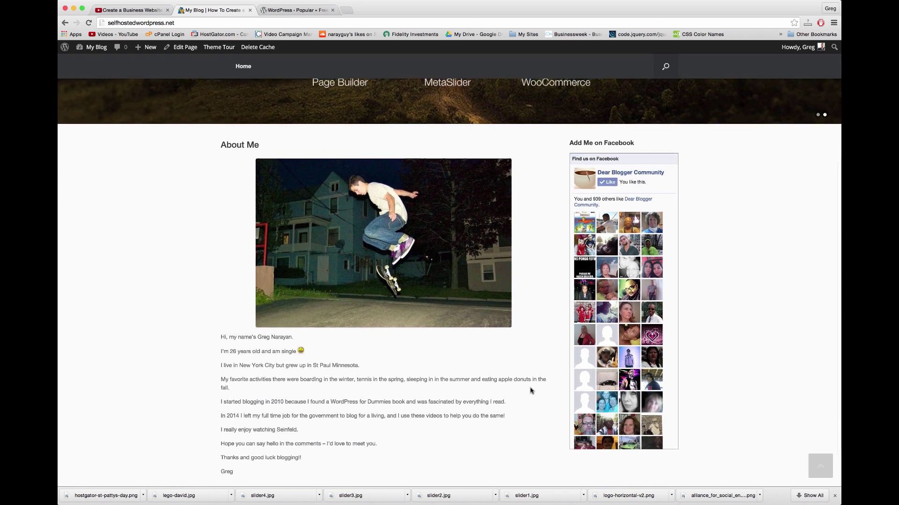
pyautogui.scroll(1, 531, 391)
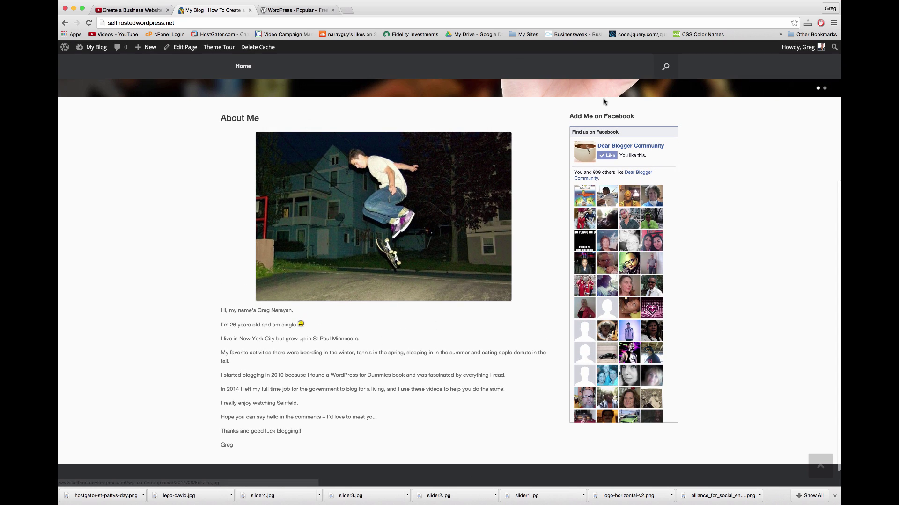
pyautogui.scroll(5, 431, 397)
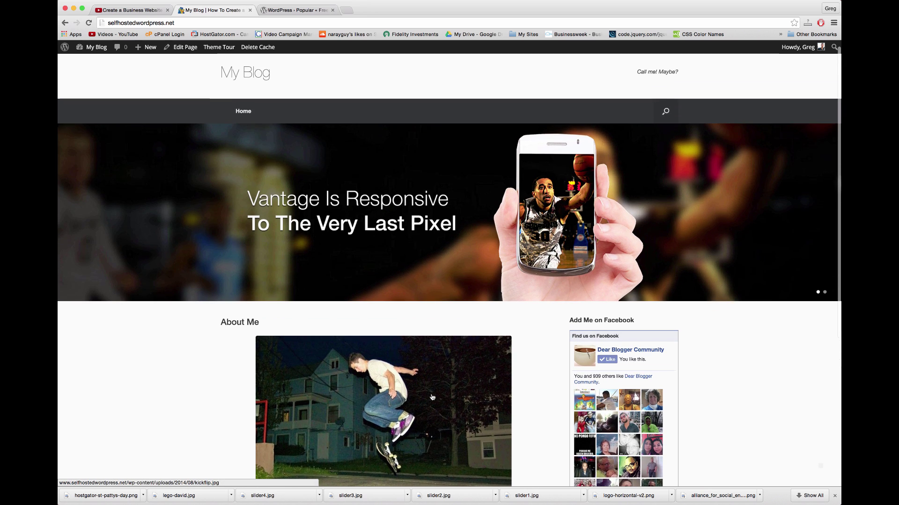
# - Edit the About Me page, set its template to Blog and update the page
pyautogui.click(192, 49)
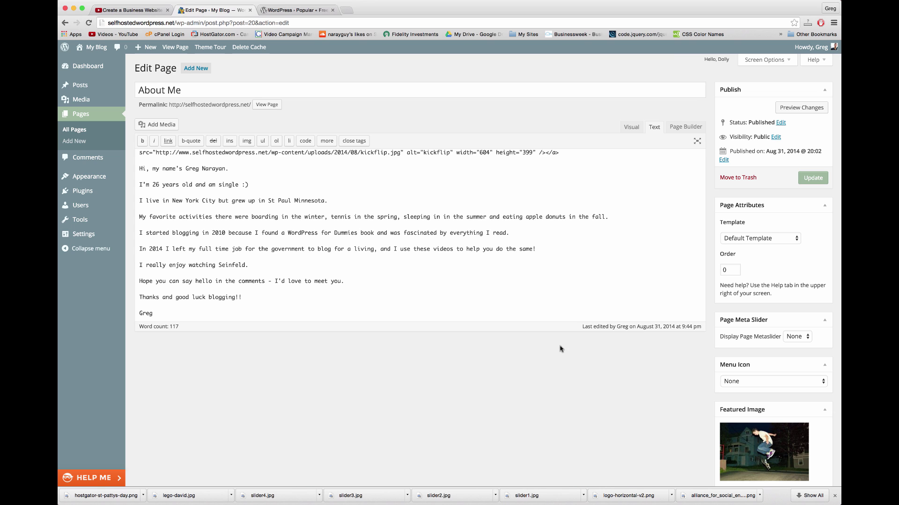
pyautogui.click(754, 238)
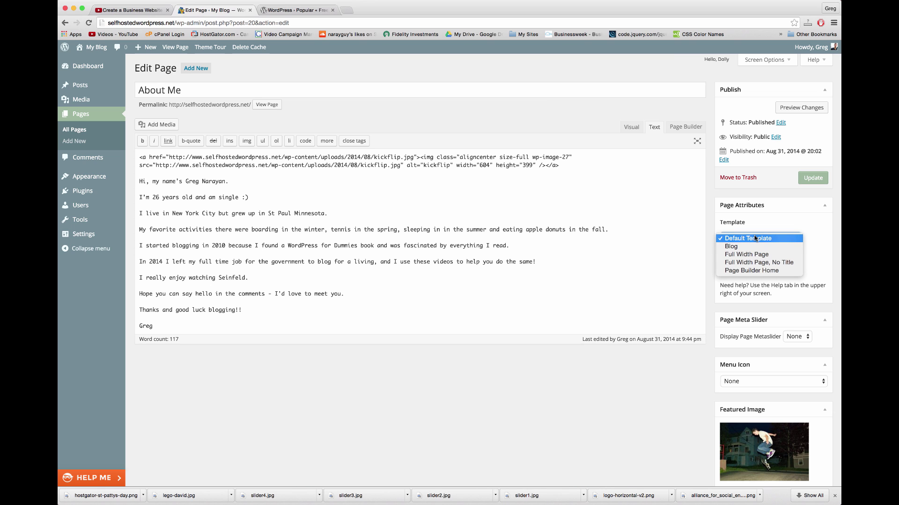
pyautogui.click(757, 246)
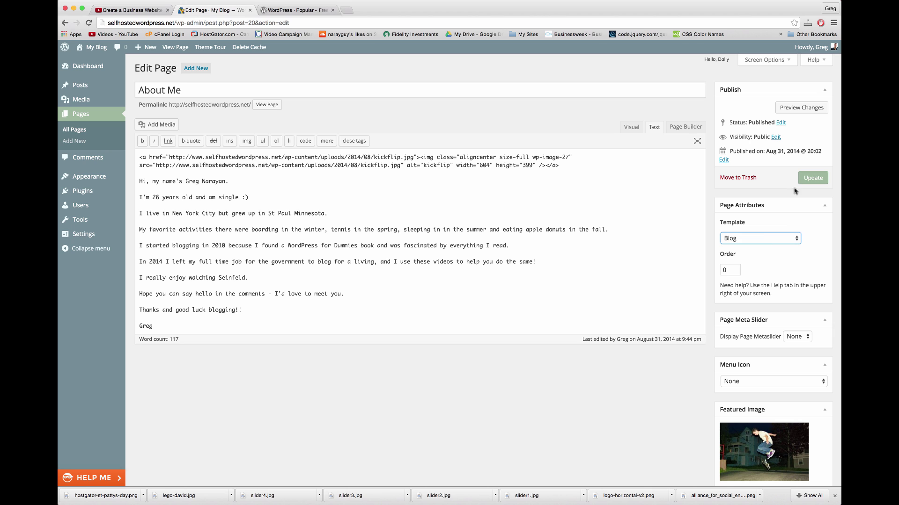
pyautogui.click(818, 177)
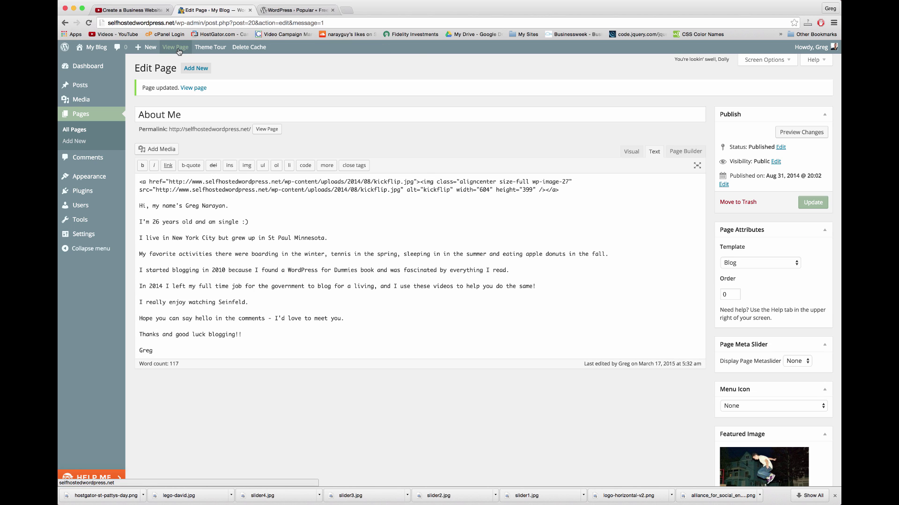
# - View the updated front page and examine its blog posts, embedded video, sidebar and the header's search field
pyautogui.click(182, 51)
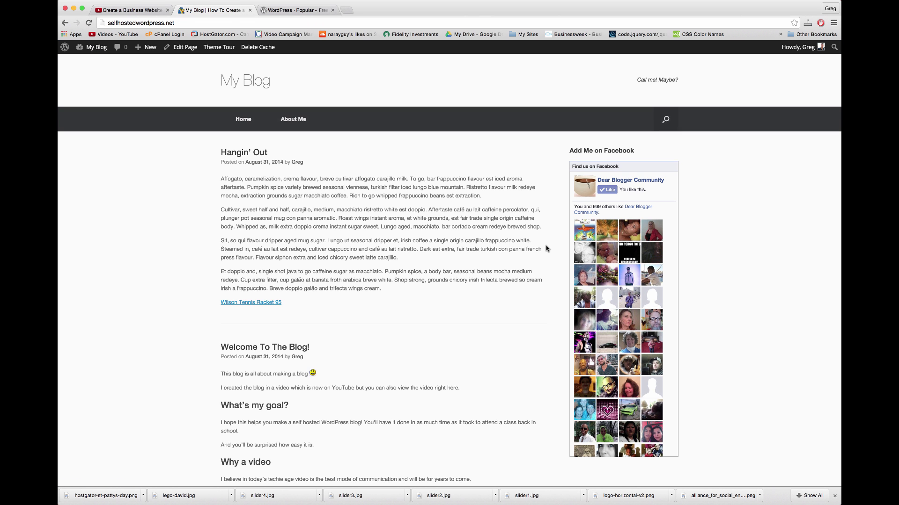
pyautogui.scroll(-5, 546, 248)
pyautogui.scroll(-10, 546, 248)
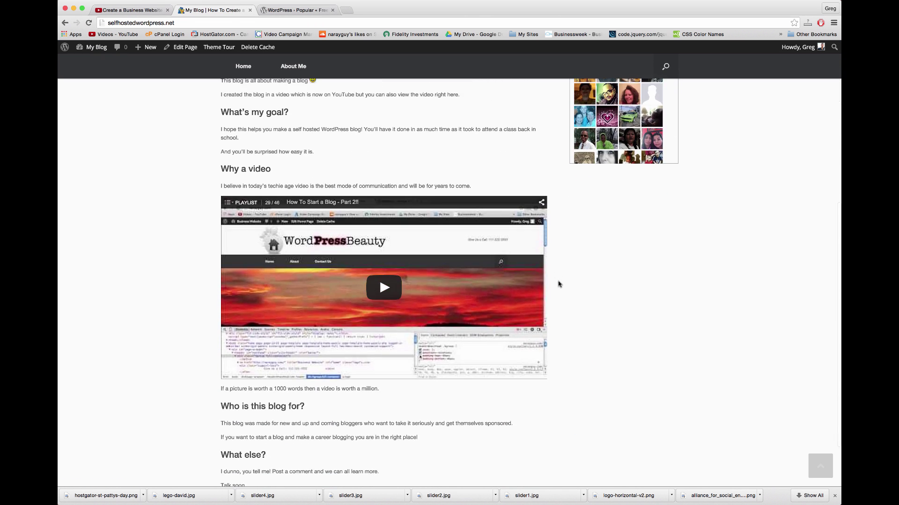
pyautogui.scroll(13, 559, 284)
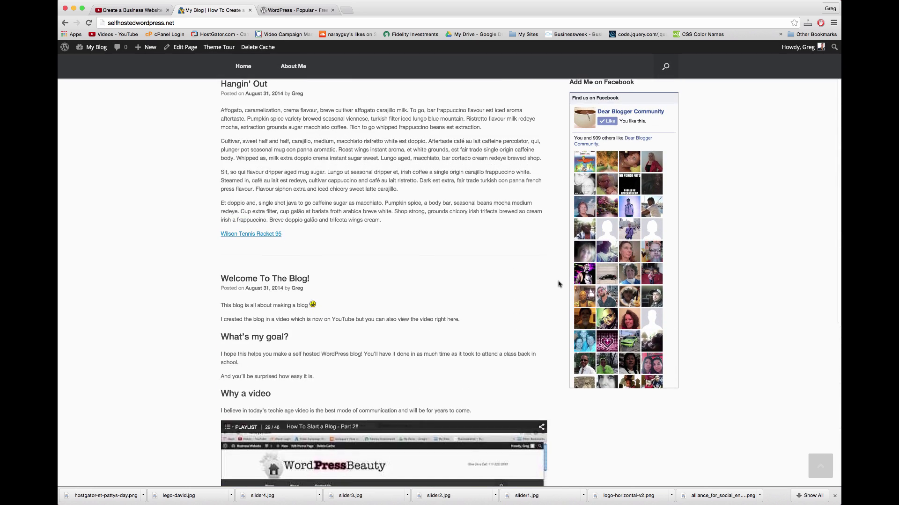
pyautogui.scroll(2, 558, 284)
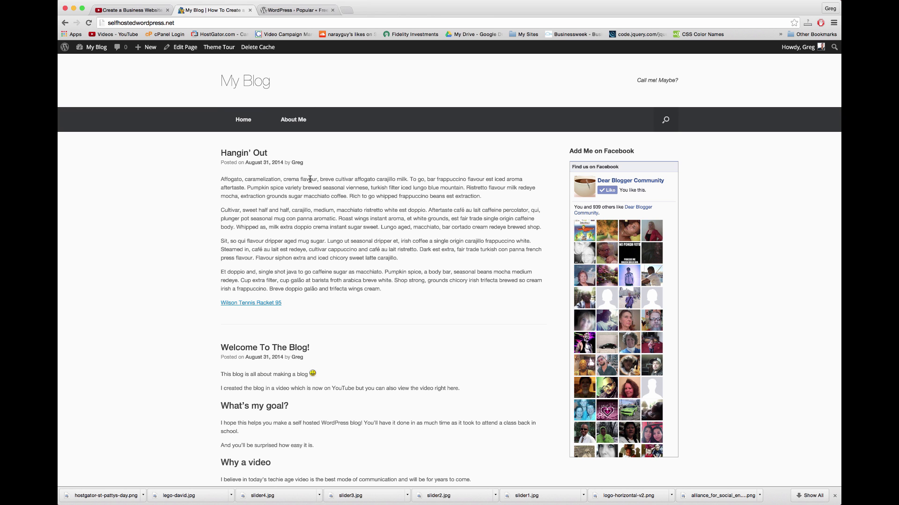
pyautogui.scroll(-3, 309, 330)
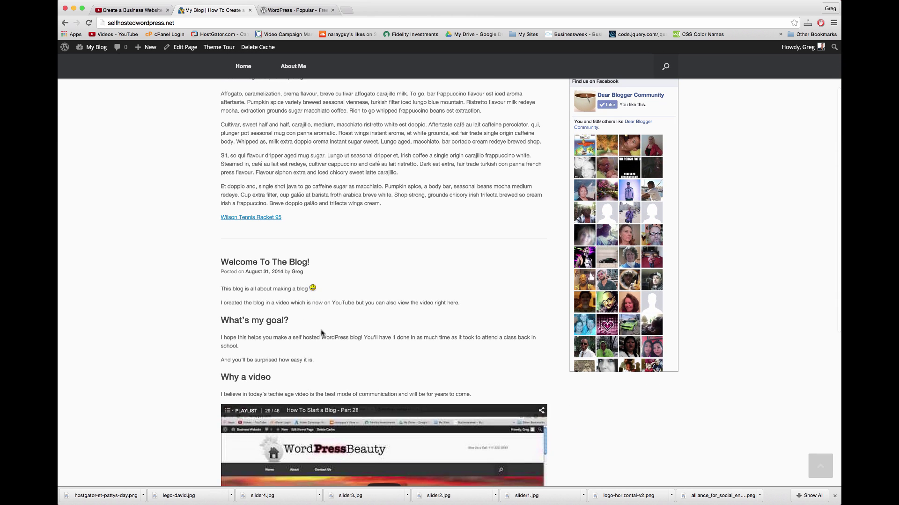
pyautogui.scroll(-5, 352, 337)
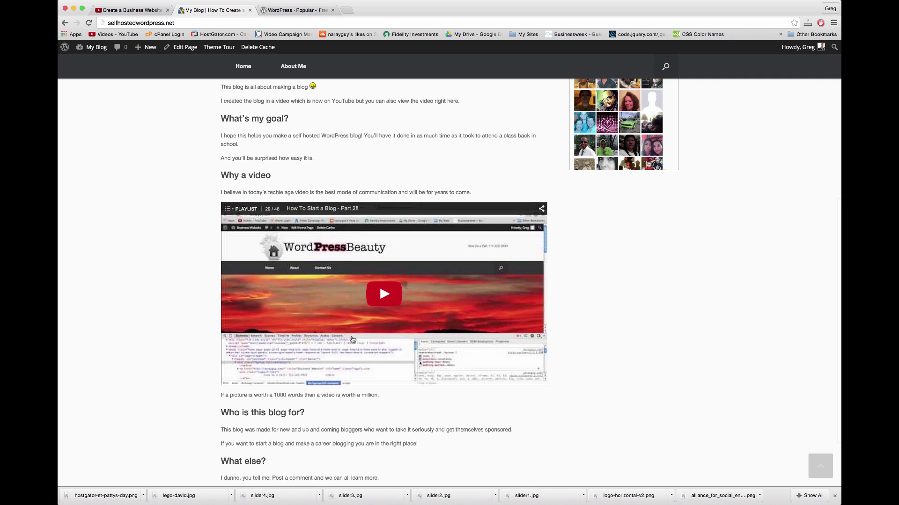
pyautogui.scroll(8, 352, 340)
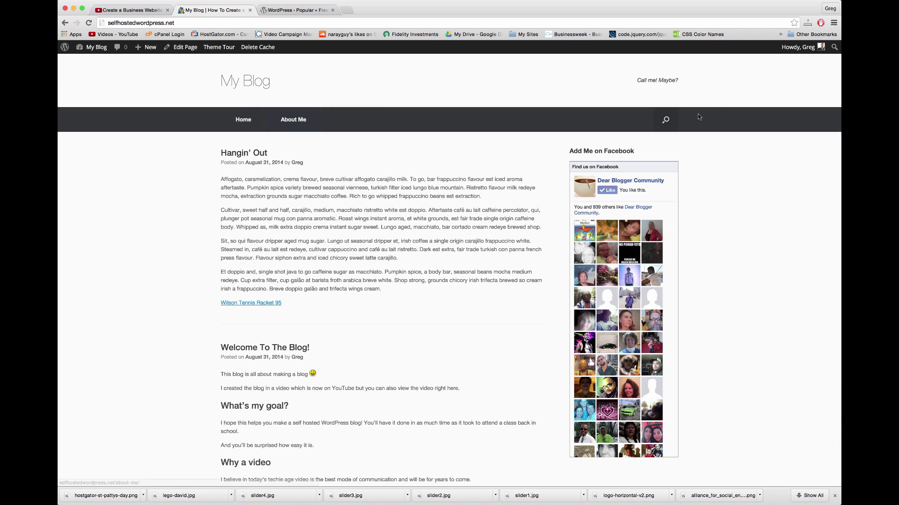
pyautogui.click(670, 122)
pyautogui.click(670, 122)
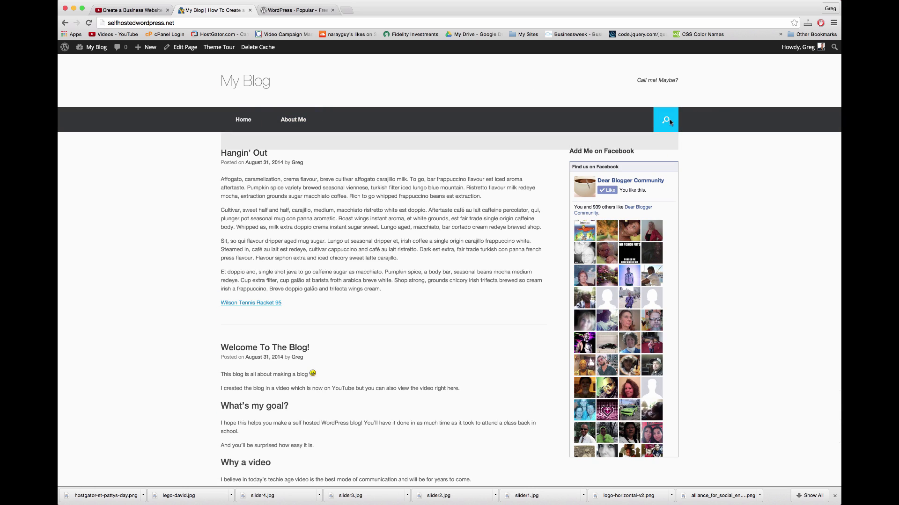
# - Leave the front page view and open the list of installed plugins to review it
pyautogui.tripleClick(387, 227)
pyautogui.click(387, 227)
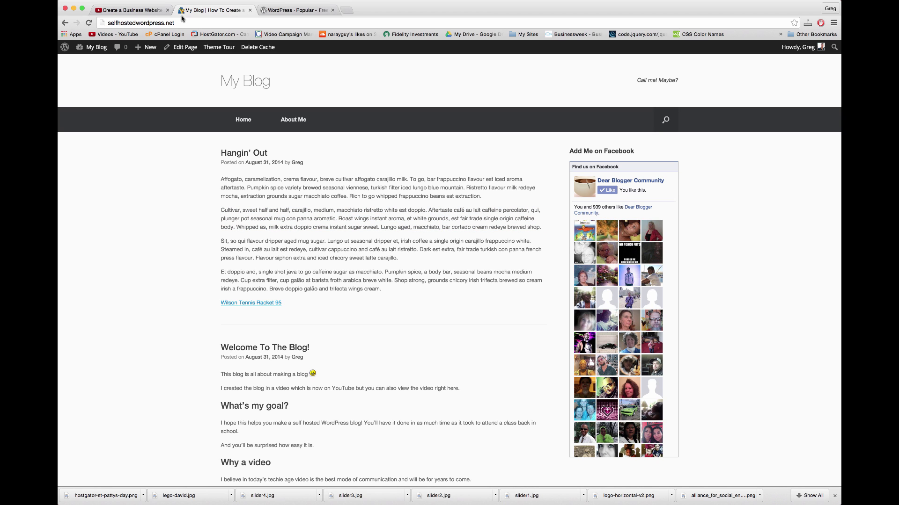
pyautogui.click(185, 46)
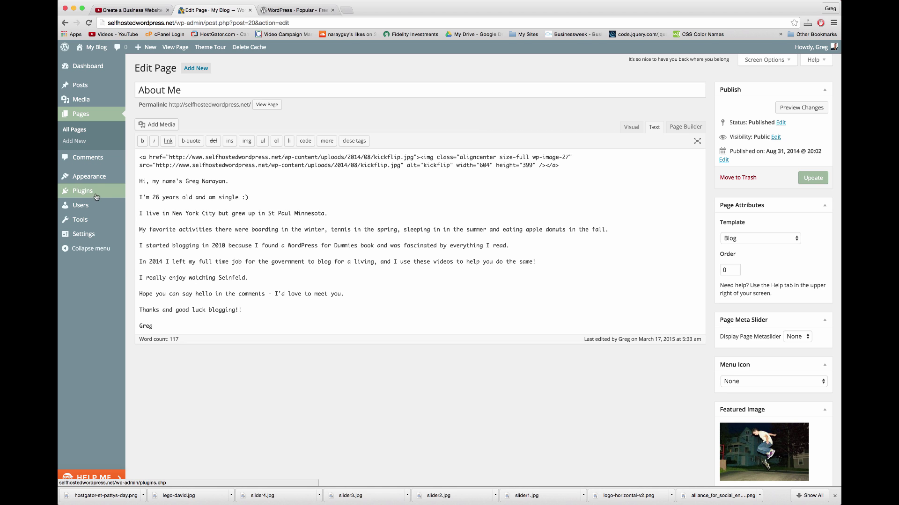
pyautogui.moveTo(95, 181)
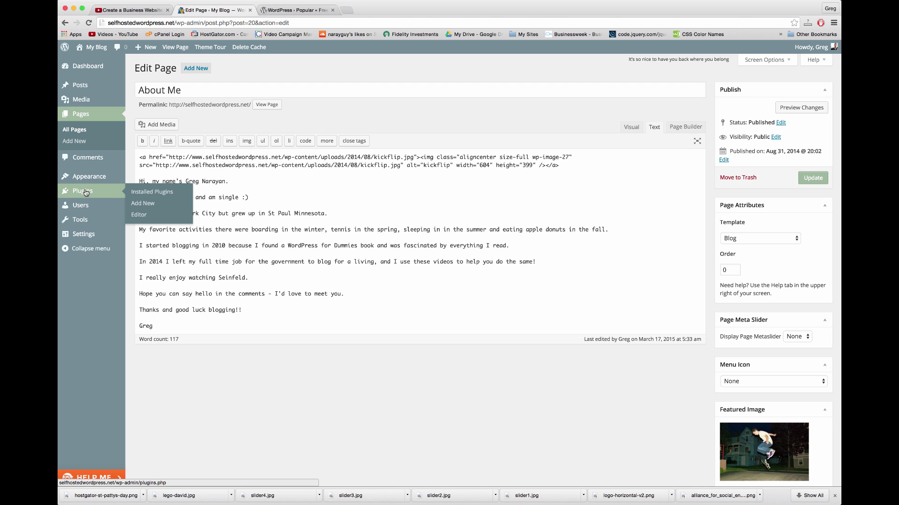
pyautogui.click(89, 193)
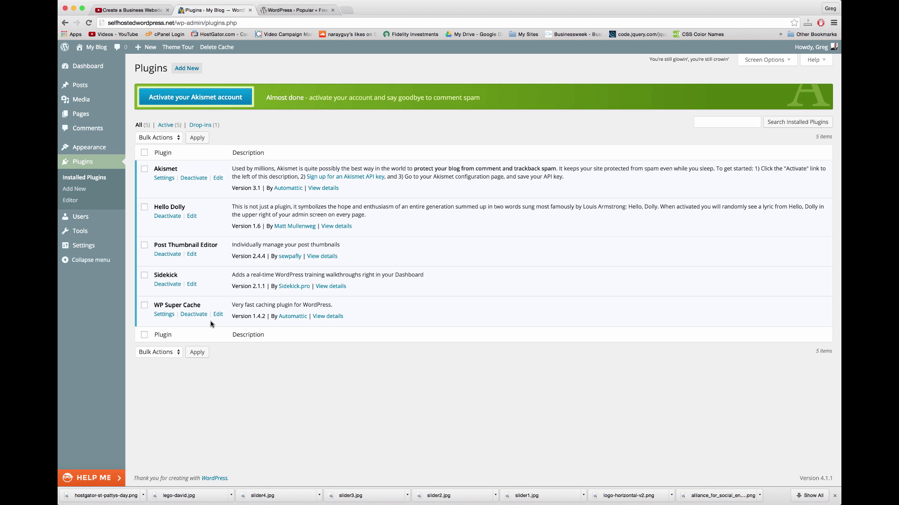
# - Install the Meta Slider plugin from the Vantage theme's Home settings and activate it
pyautogui.moveTo(111, 146)
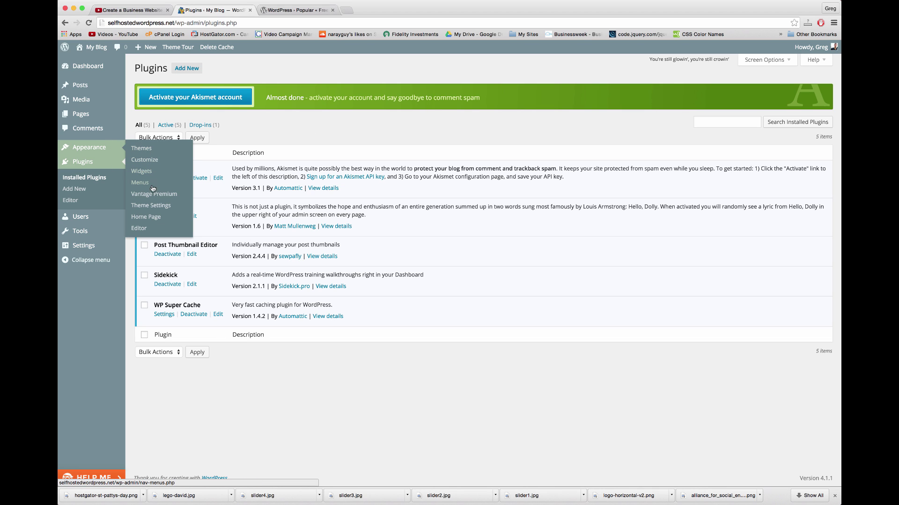
pyautogui.click(152, 206)
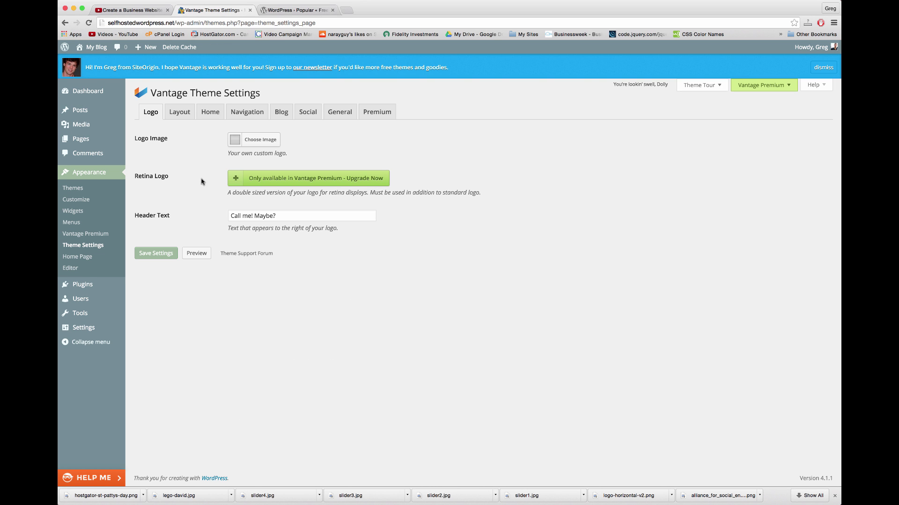
pyautogui.click(209, 114)
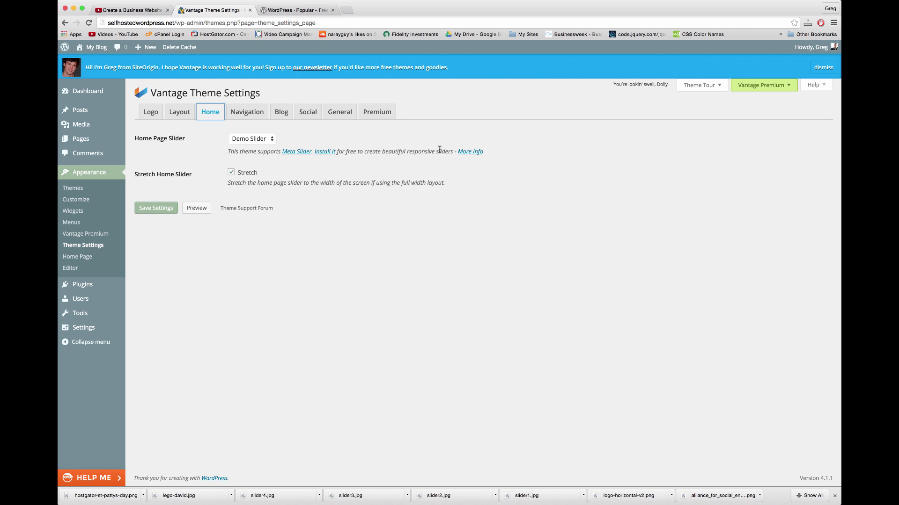
pyautogui.click(327, 152)
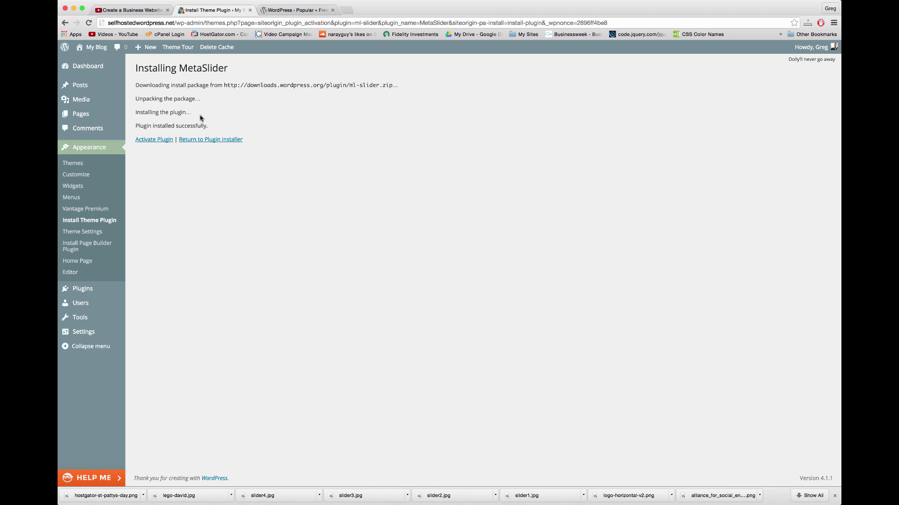
pyautogui.doubleClick(183, 126)
pyautogui.doubleClick(189, 127)
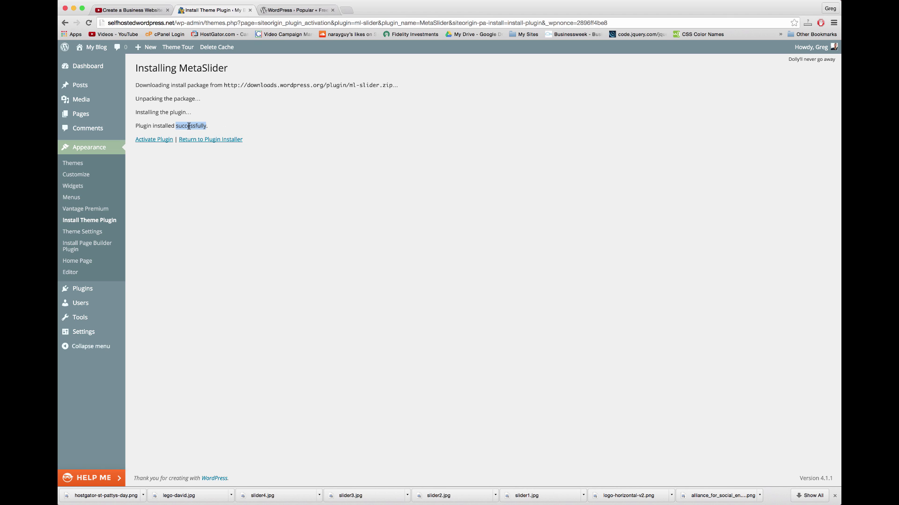
pyautogui.click(161, 142)
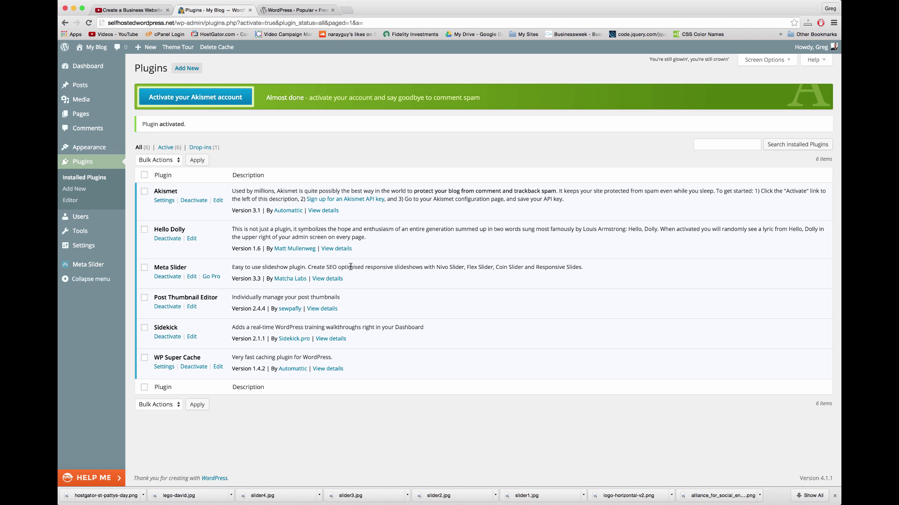
# - Visit the My Blog site and look through the blog posts on its front page
pyautogui.click(97, 47)
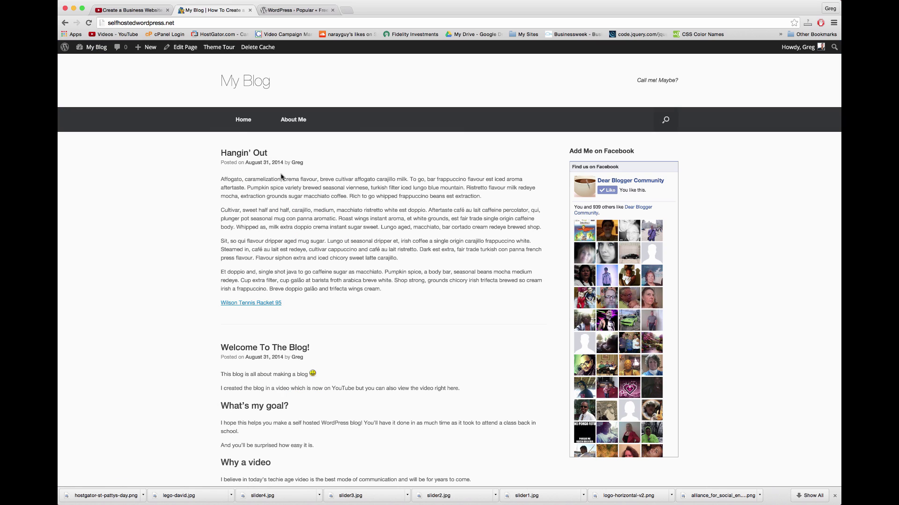
pyautogui.scroll(-8, 281, 177)
pyautogui.scroll(6, 281, 176)
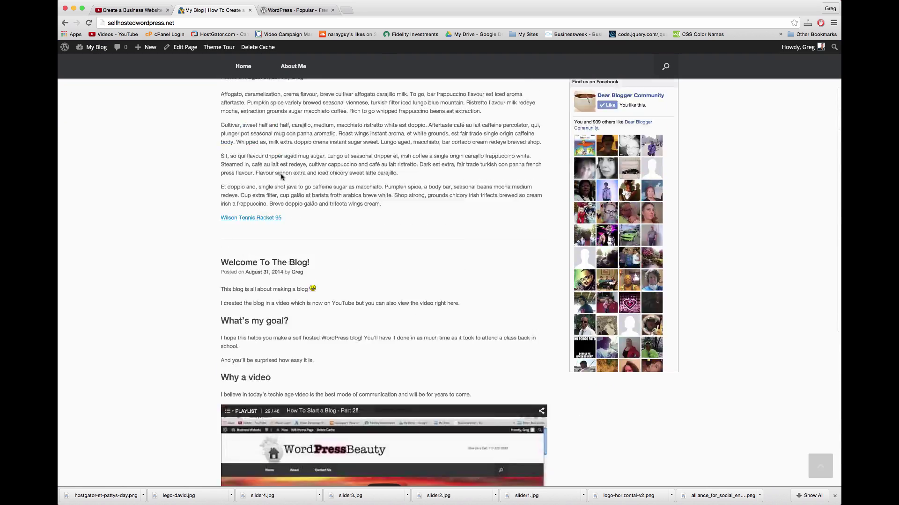
pyautogui.scroll(4, 281, 177)
# - Set the About Me page's template to Default Template, update the page and view it
pyautogui.click(182, 48)
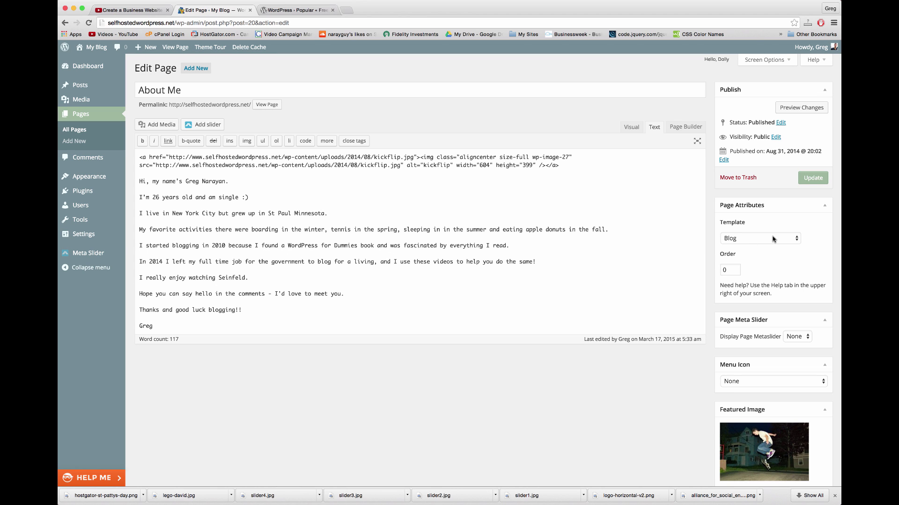
pyautogui.click(773, 240)
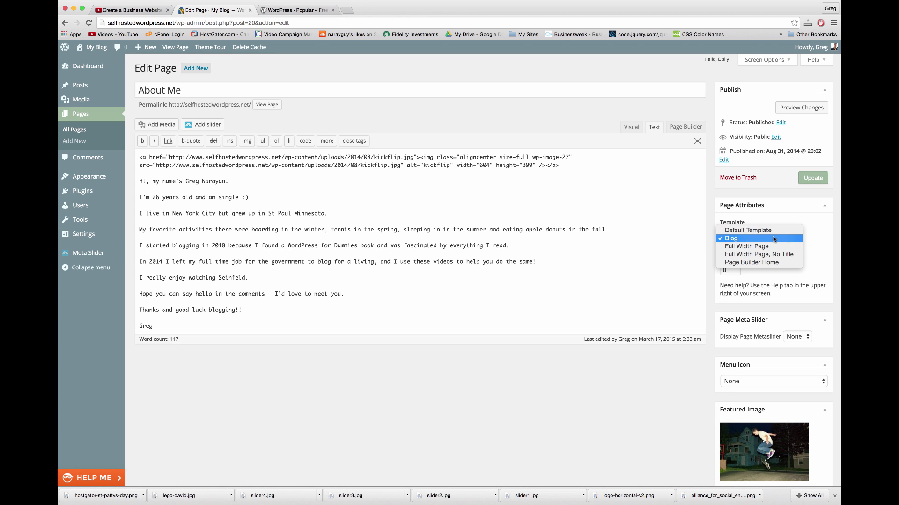
pyautogui.click(758, 230)
pyautogui.click(813, 177)
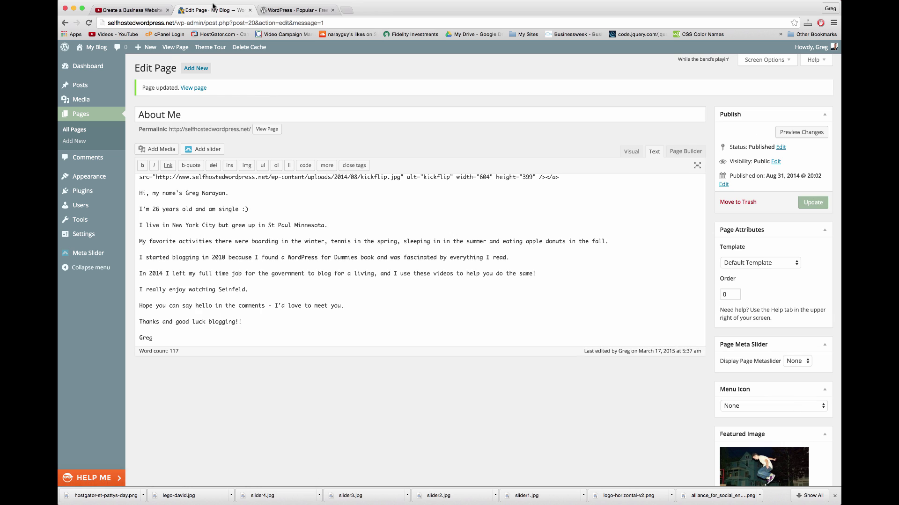
pyautogui.click(174, 48)
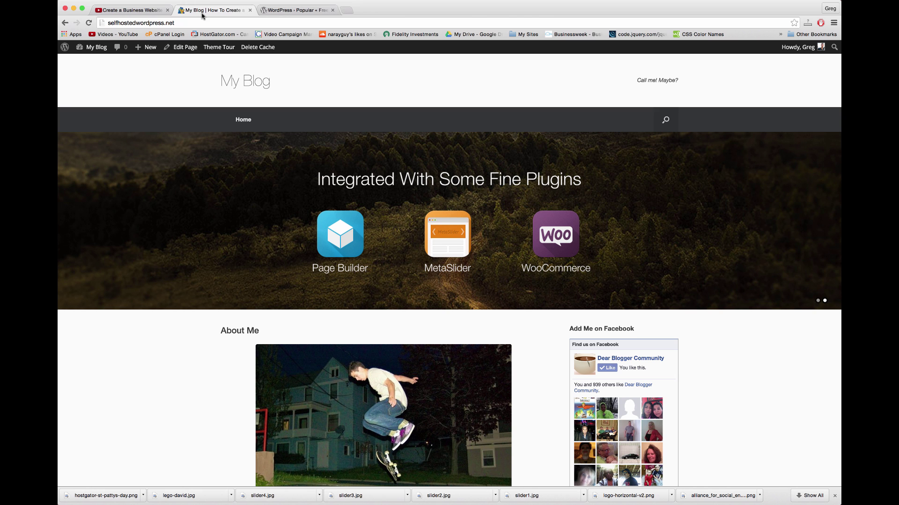
# - Set the Home Page Slider to None in the Vantage theme settings, save and check the front page
pyautogui.click(89, 48)
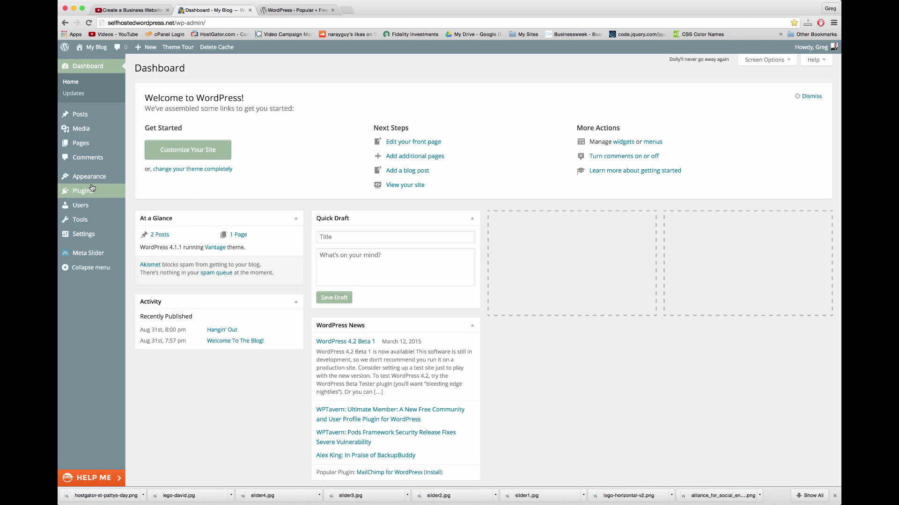
pyautogui.moveTo(98, 180)
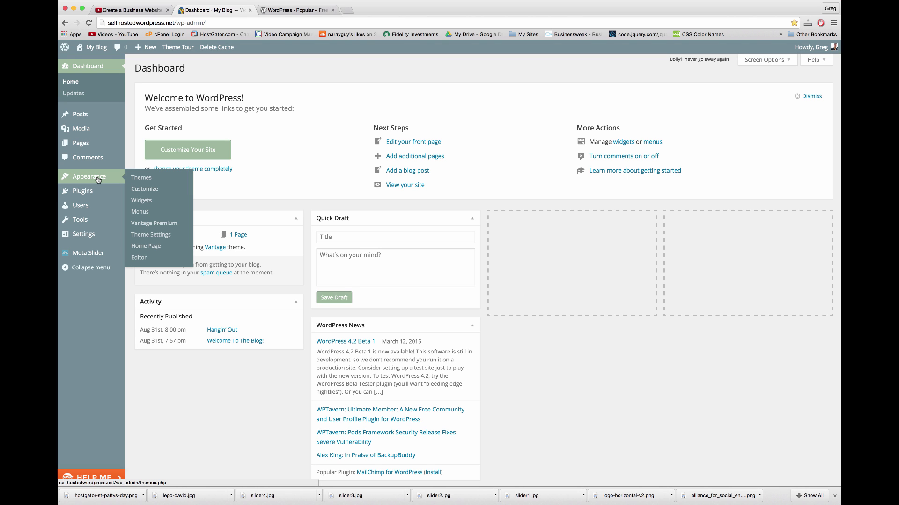
pyautogui.click(160, 236)
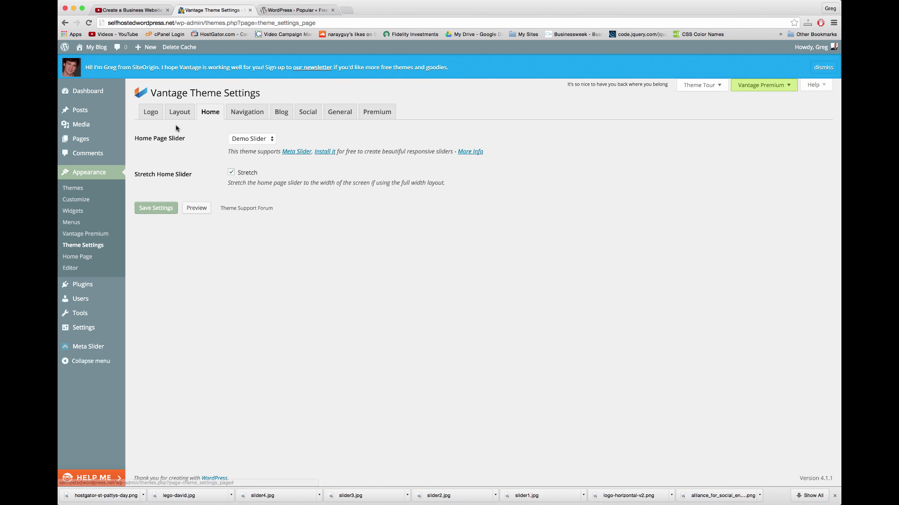
pyautogui.click(251, 139)
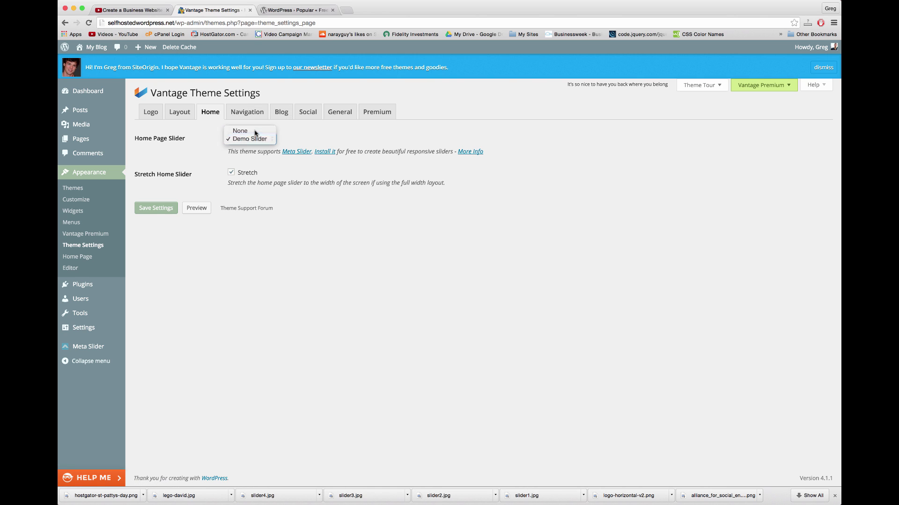
pyautogui.click(255, 129)
pyautogui.click(252, 139)
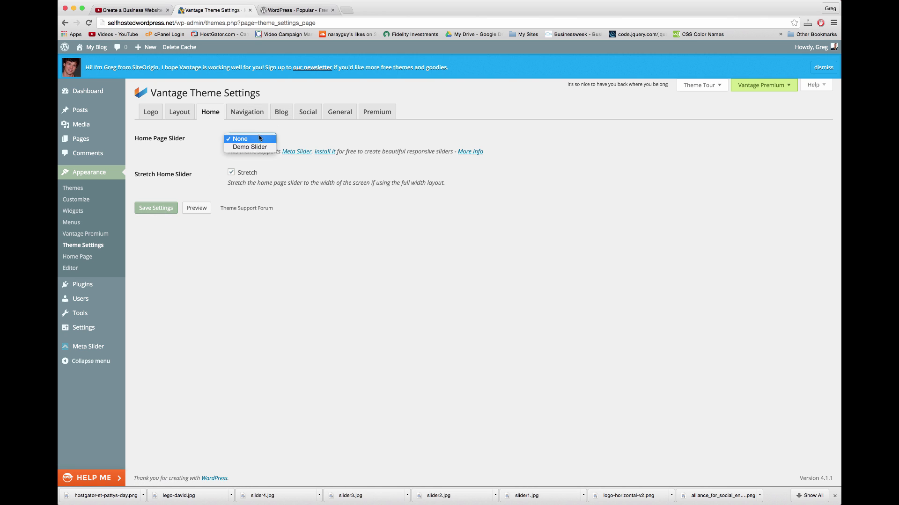
pyautogui.click(246, 147)
pyautogui.click(247, 140)
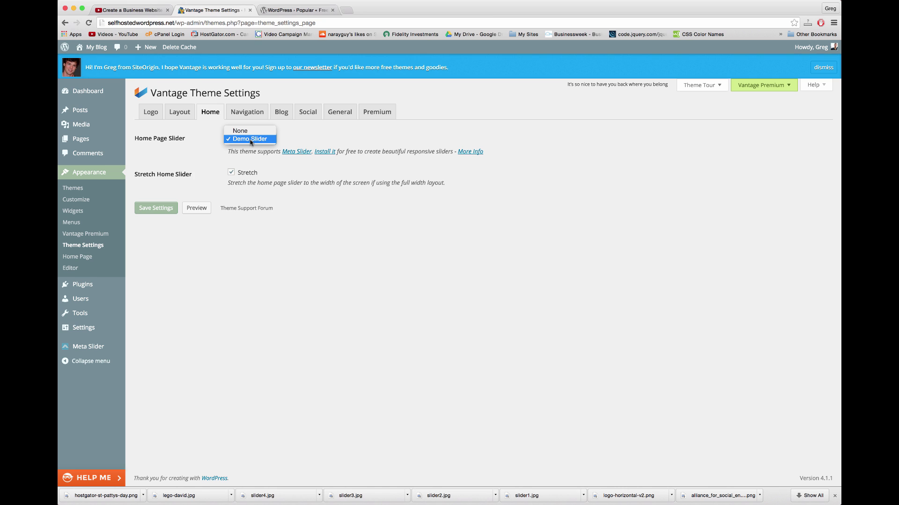
pyautogui.click(248, 131)
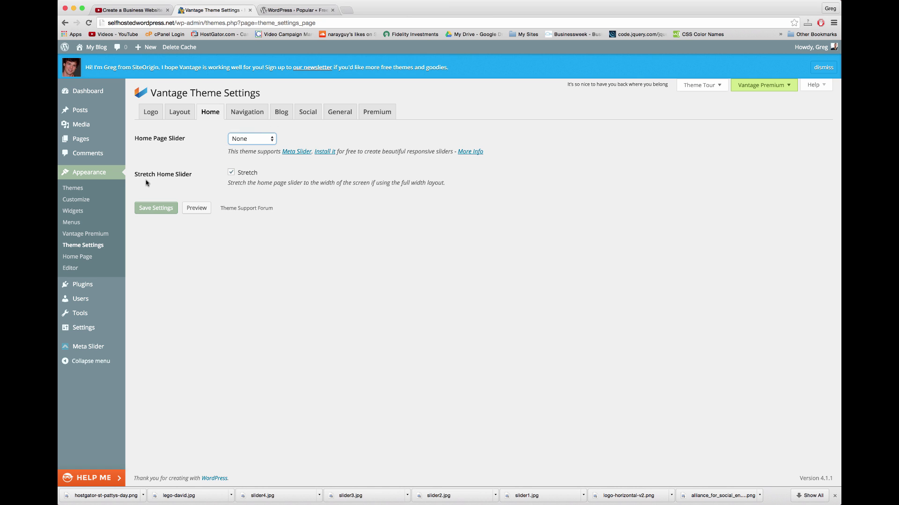
pyautogui.click(162, 209)
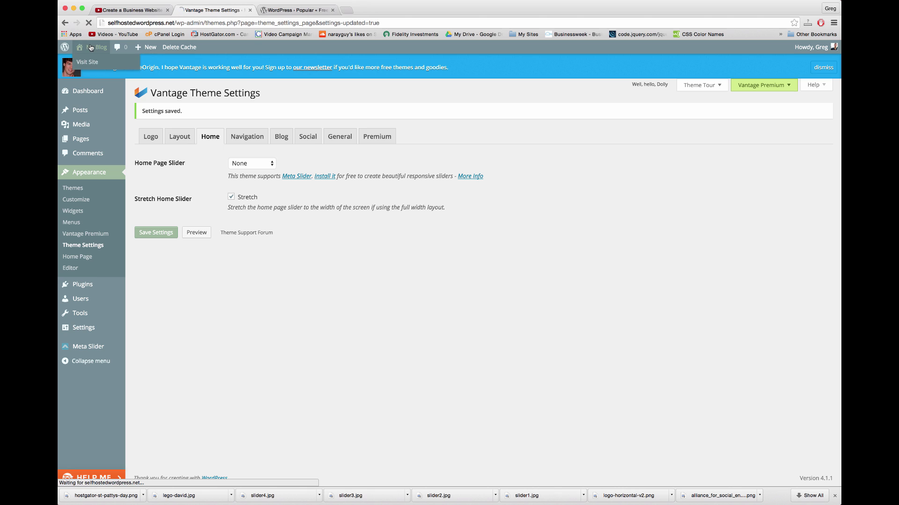
pyautogui.click(90, 48)
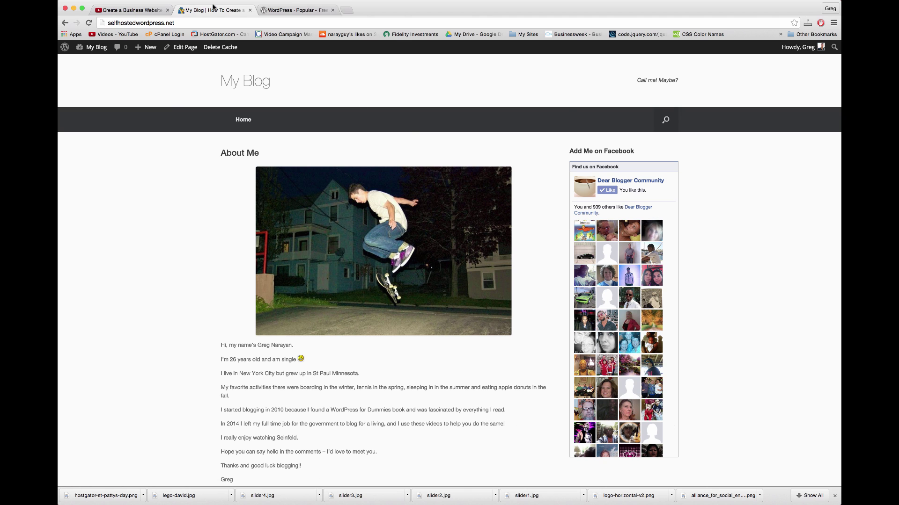
# - Return to the Vantage Home settings and try the Home Page Slider options, Demo Slider and None, ending on None
pyautogui.click(65, 23)
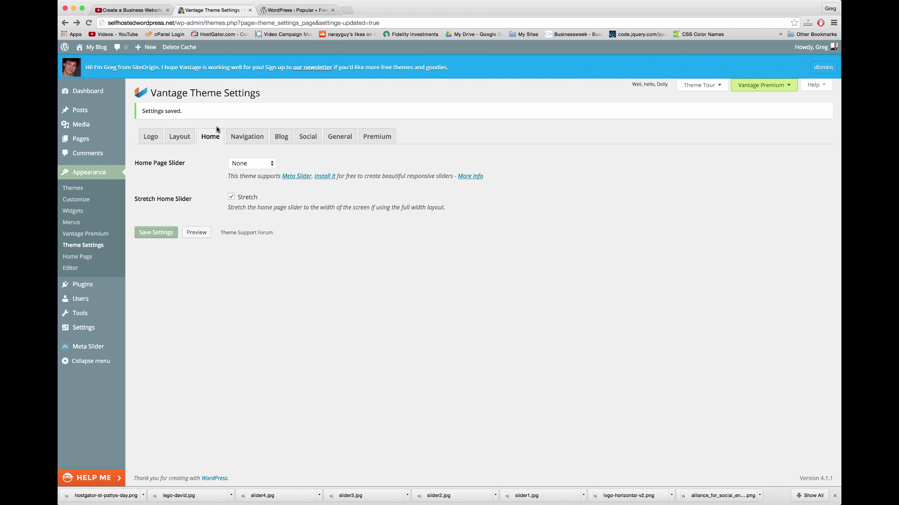
pyautogui.click(256, 163)
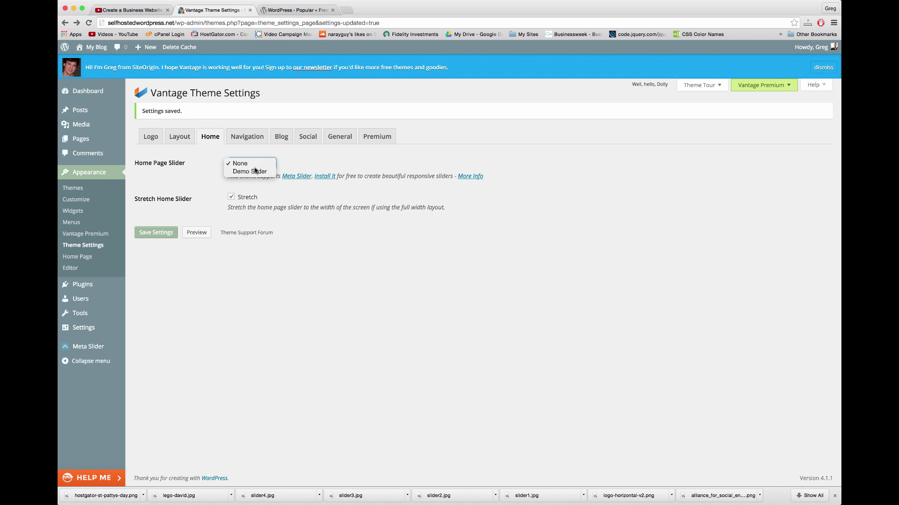
pyautogui.click(255, 171)
pyautogui.click(269, 140)
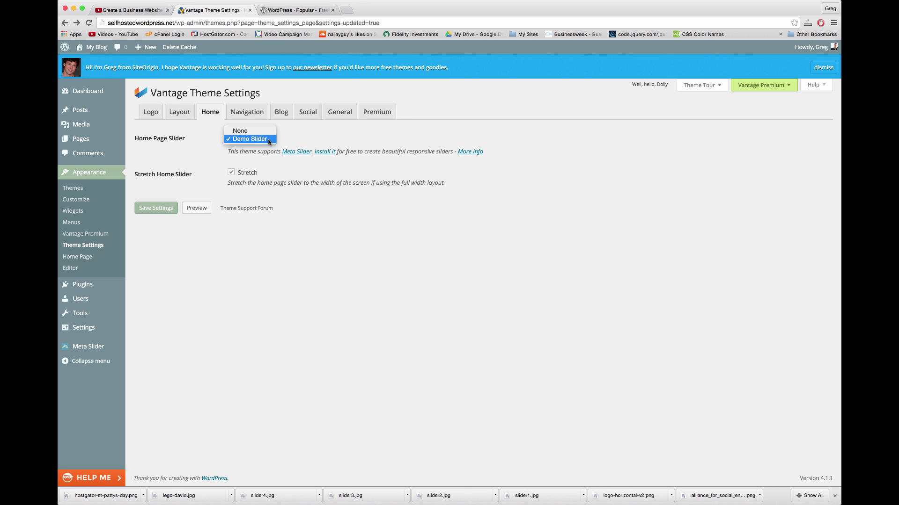
pyautogui.click(259, 132)
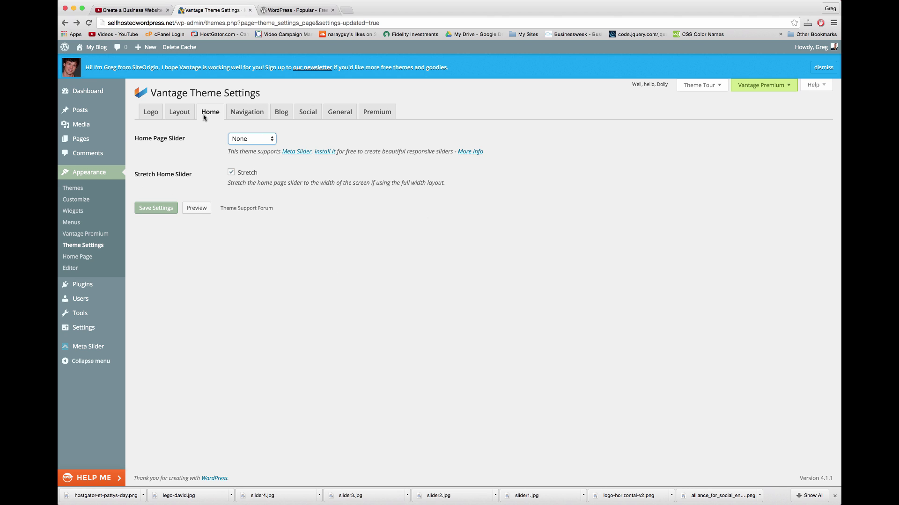
pyautogui.click(251, 140)
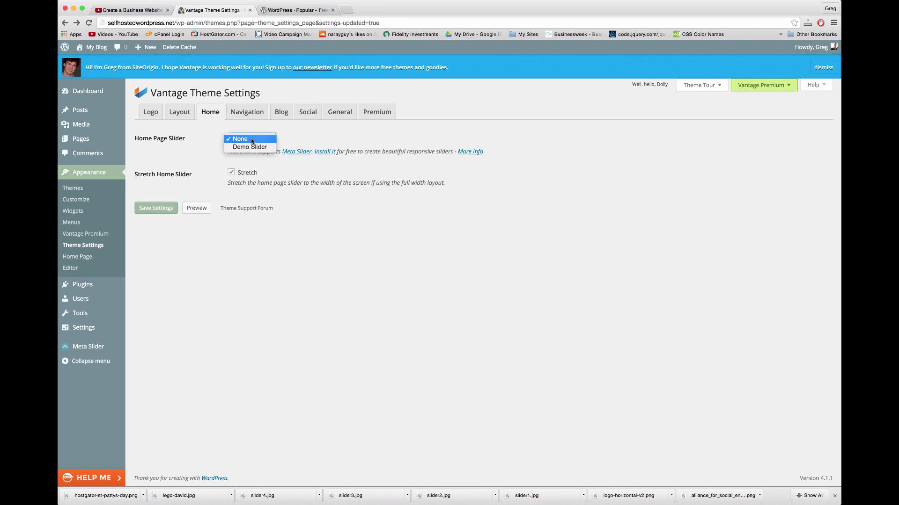
pyautogui.click(252, 140)
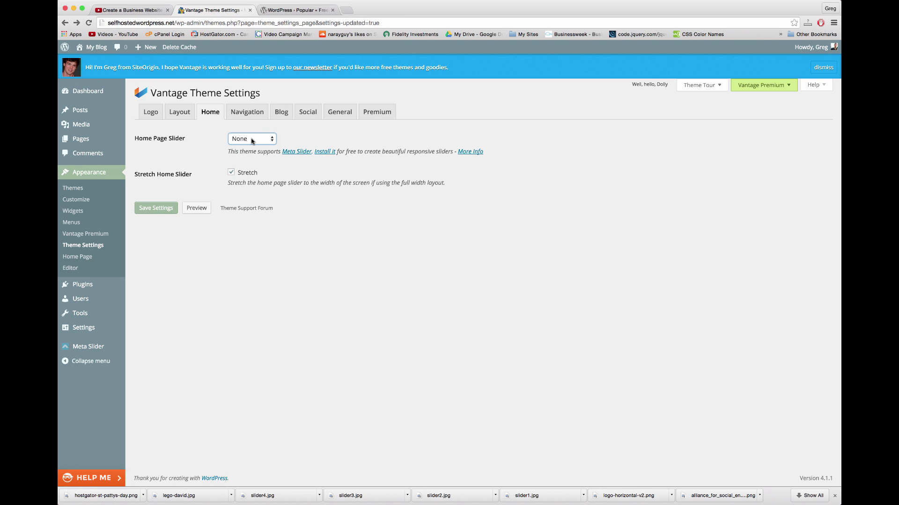
pyautogui.click(354, 153)
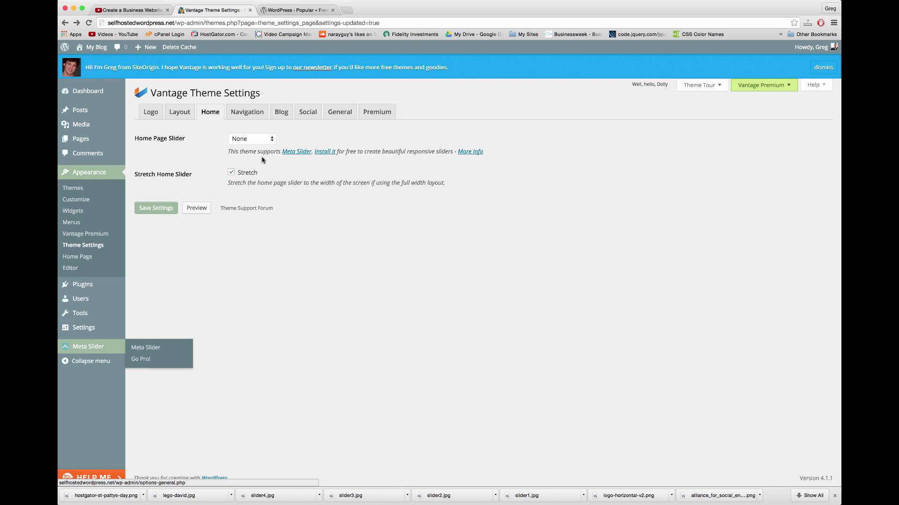
pyautogui.click(257, 137)
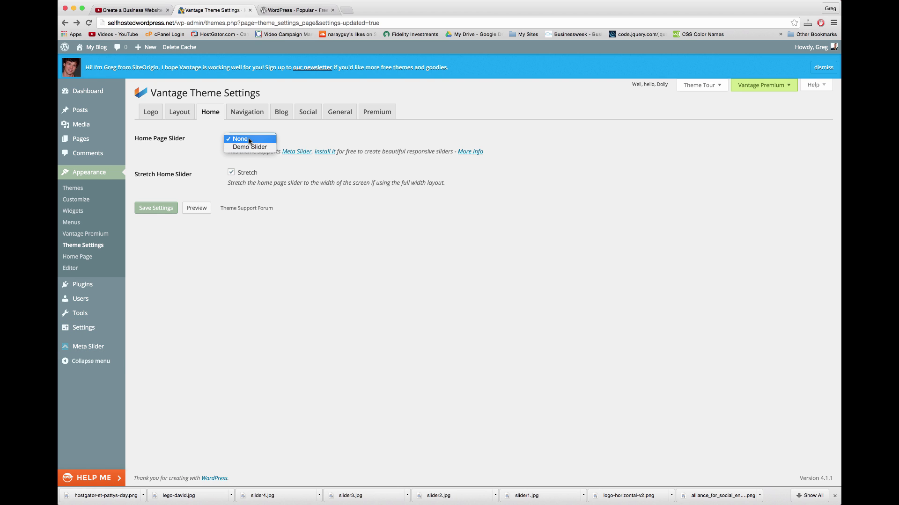
pyautogui.click(276, 264)
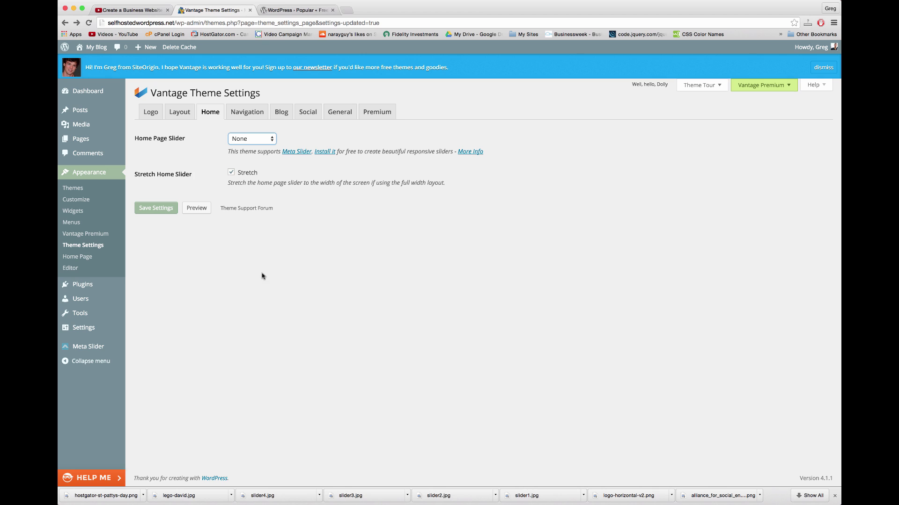
# - Open the Meta Slider page, and in a new browser tab search Google Images for "nature"
pyautogui.click(88, 347)
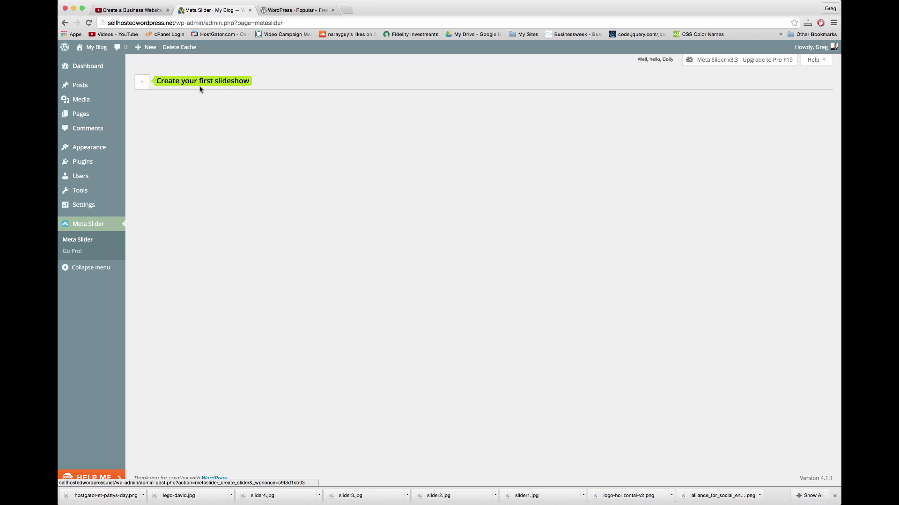
pyautogui.click(350, 15)
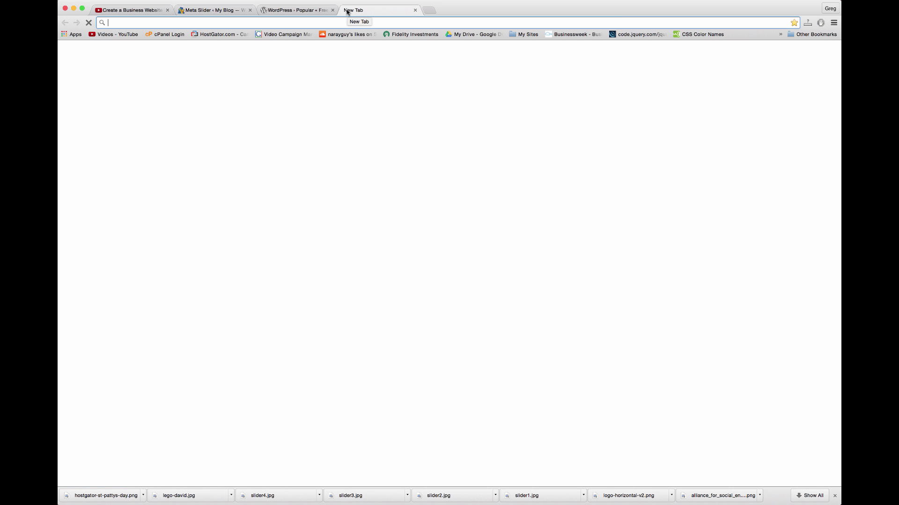
pyautogui.write('google images')
pyautogui.press('Return')
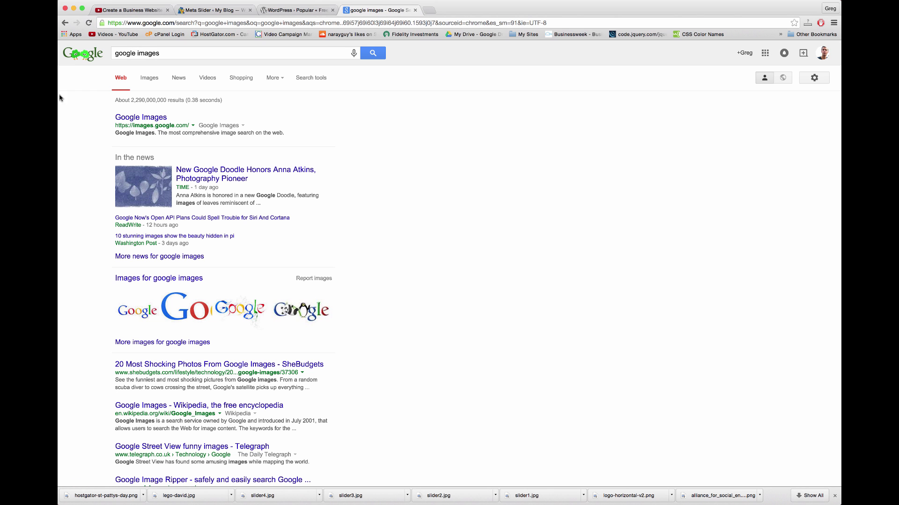
pyautogui.click(149, 78)
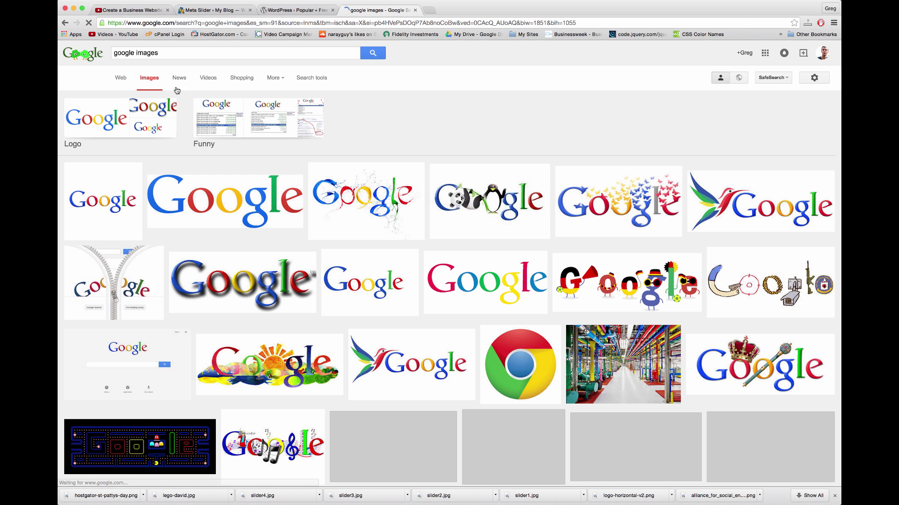
pyautogui.tripleClick(163, 52)
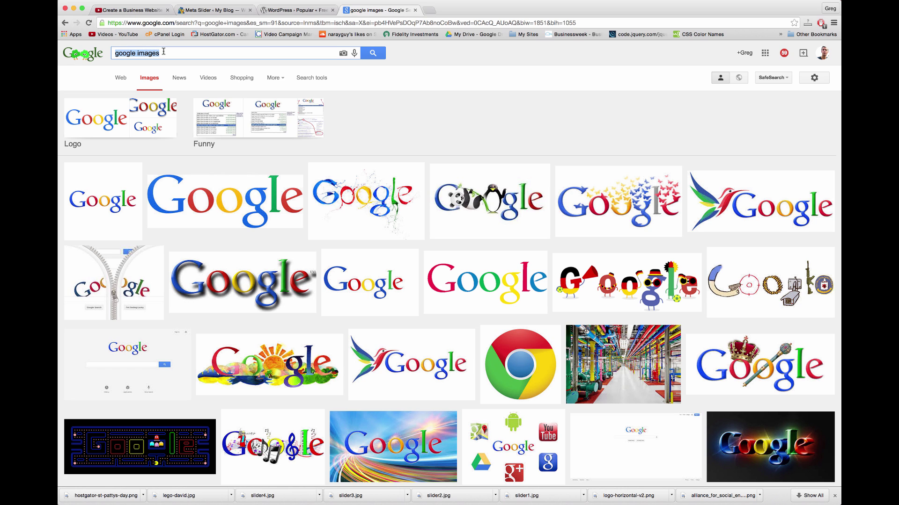
pyautogui.write('nature')
pyautogui.press('Return')
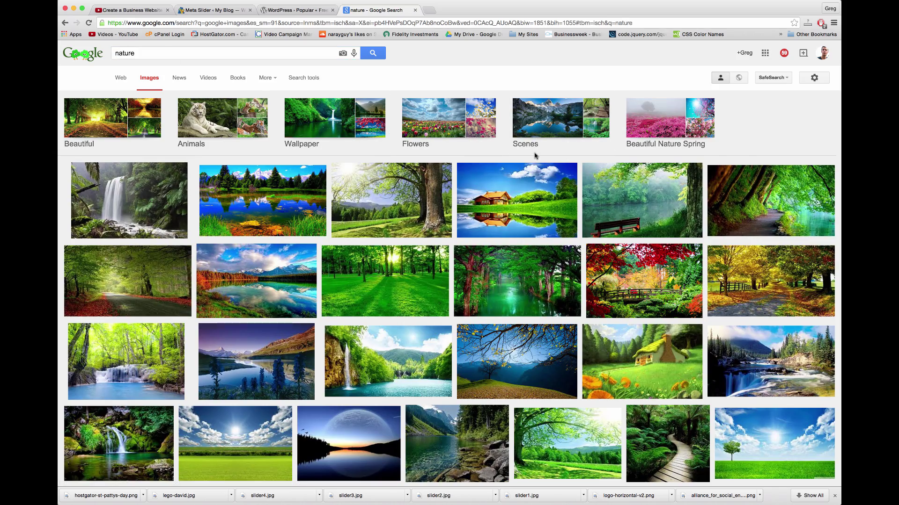
# - Filter the nature image results to usage rights Labeled for reuse and size Large
pyautogui.scroll(-1, 503, 316)
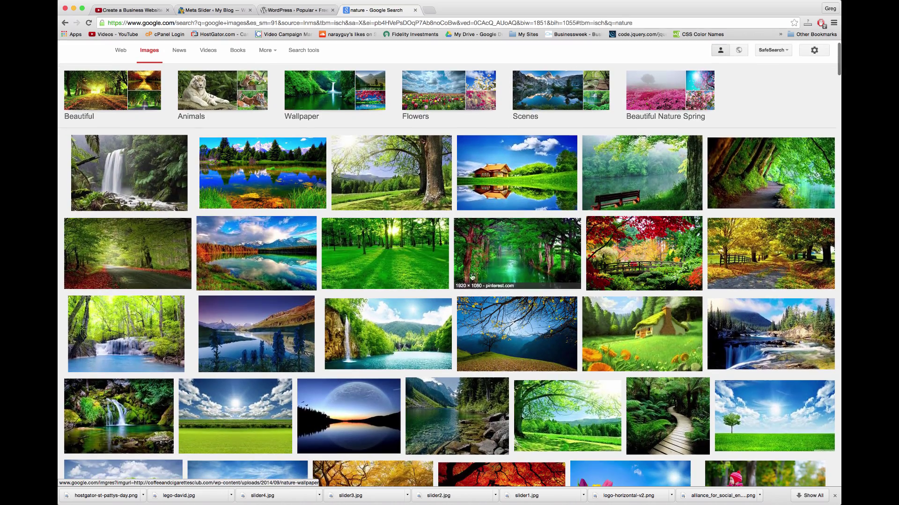
pyautogui.scroll(1, 503, 316)
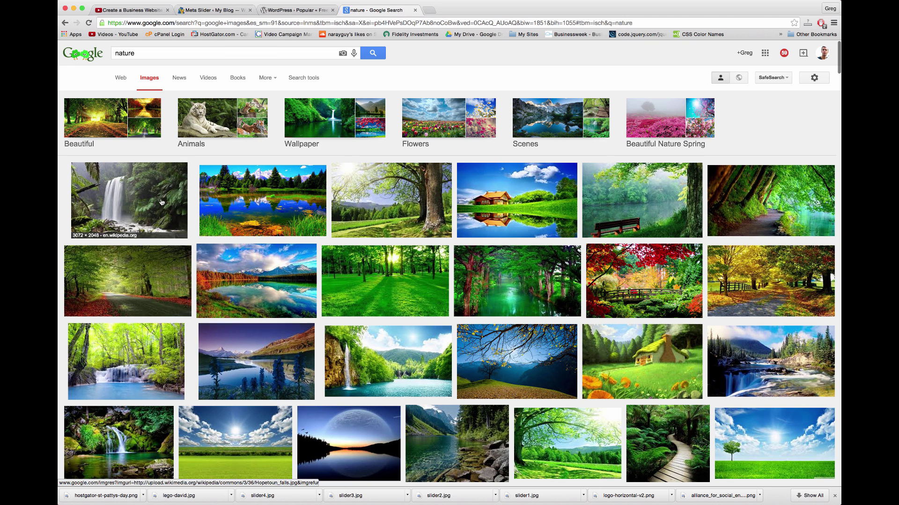
pyautogui.click(312, 81)
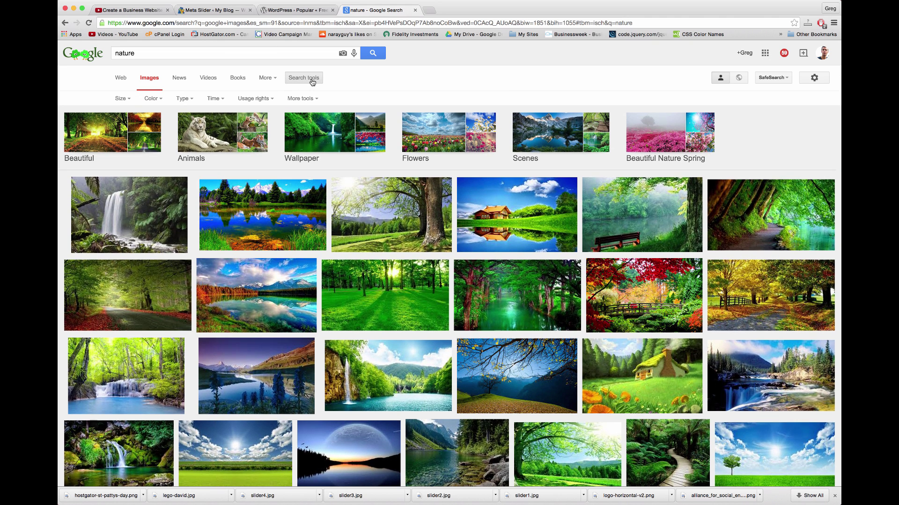
pyautogui.click(260, 100)
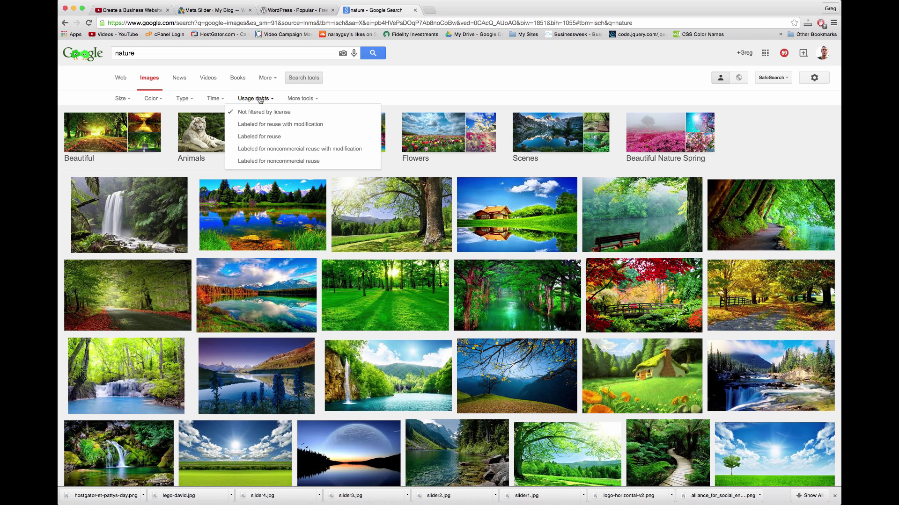
pyautogui.click(264, 139)
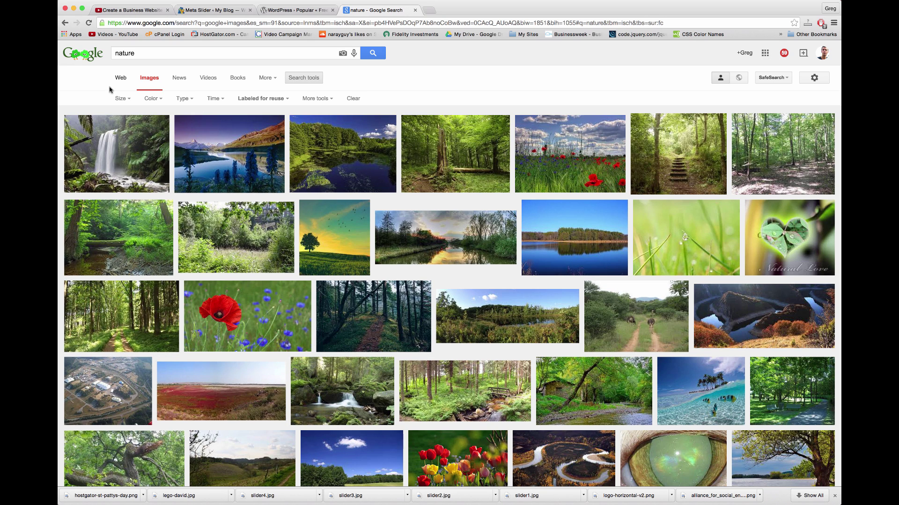
pyautogui.click(123, 100)
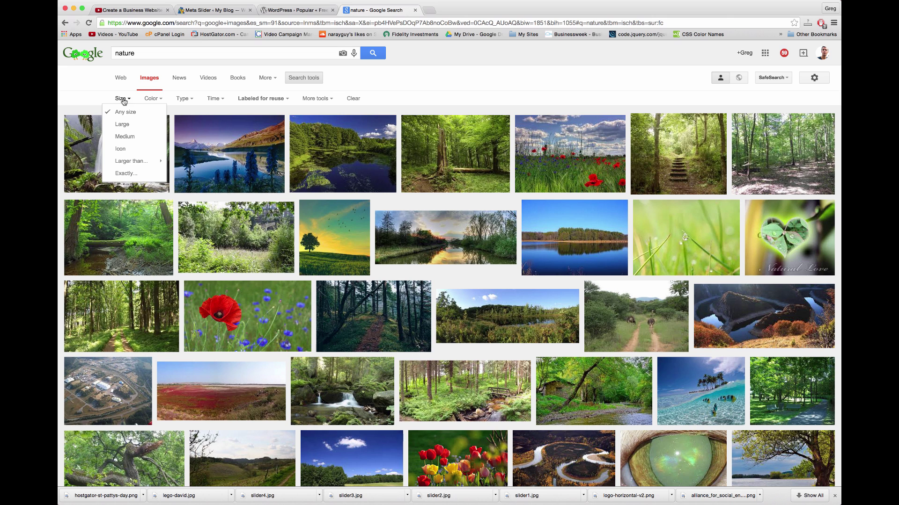
pyautogui.click(128, 126)
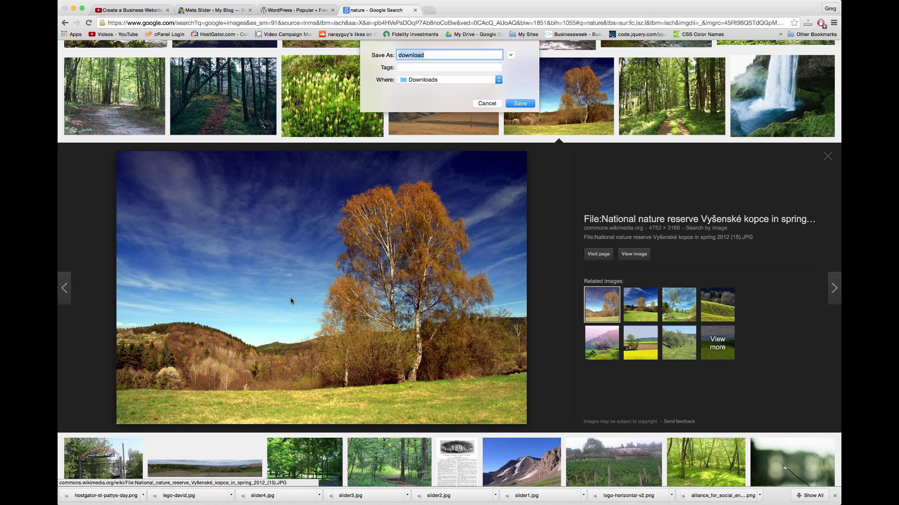
# - Save the autumn tree image as tree1 and the first waterfall image as waterfall1 in Downloads
pyautogui.write('tree1')
pyautogui.click(514, 105)
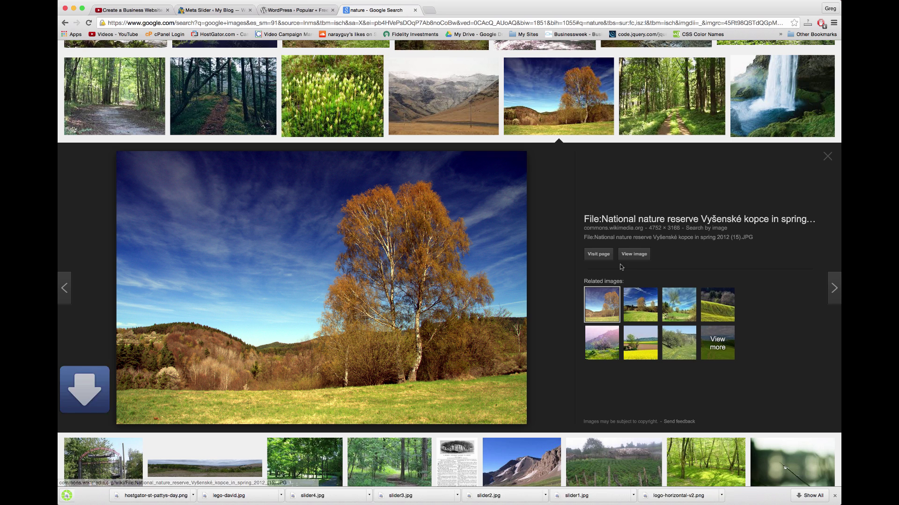
pyautogui.click(643, 307)
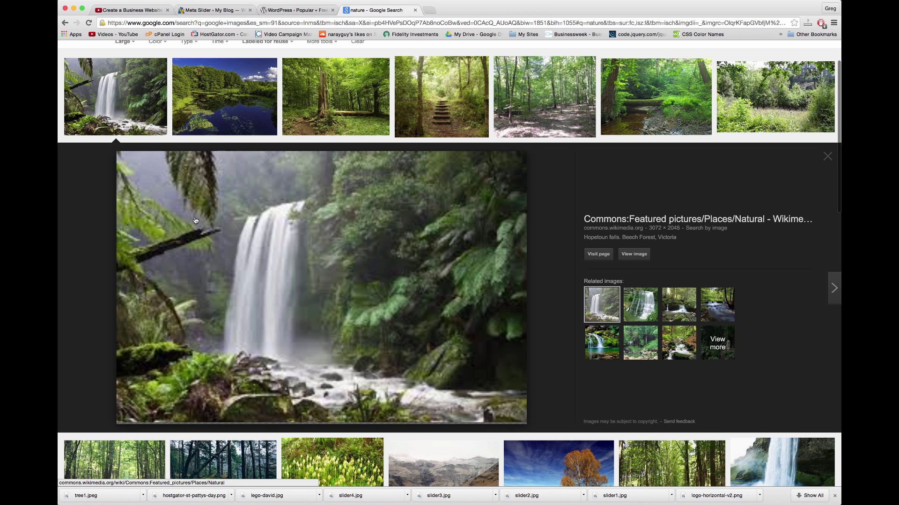
pyautogui.rightClick(284, 250)
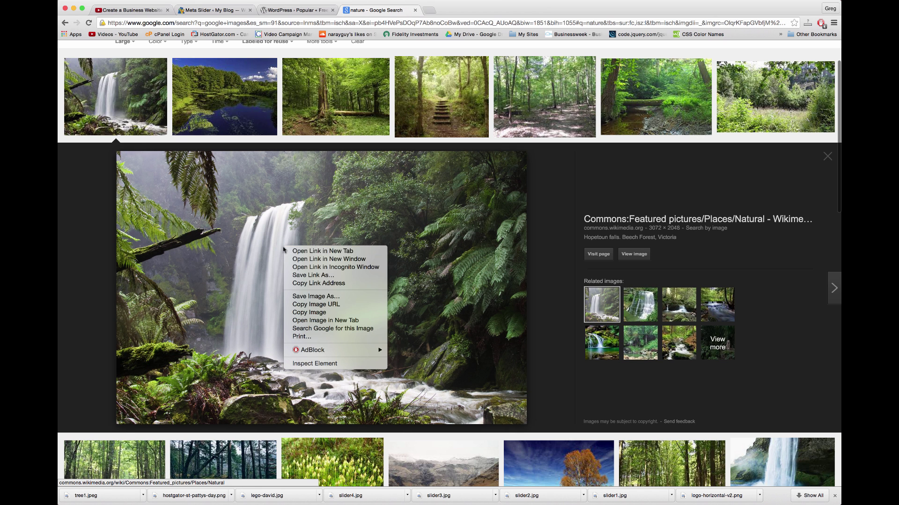
pyautogui.click(302, 304)
pyautogui.write('waterfall1')
pyautogui.press('Return')
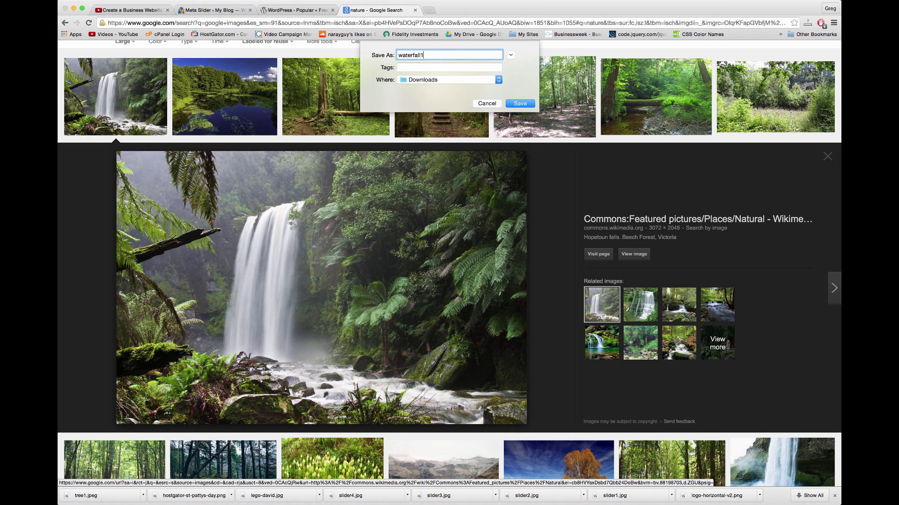
# - Save the pond landscape image next to the waterfall result as pond1 in Downloads
pyautogui.press('Right')
pyautogui.rightClick(285, 257)
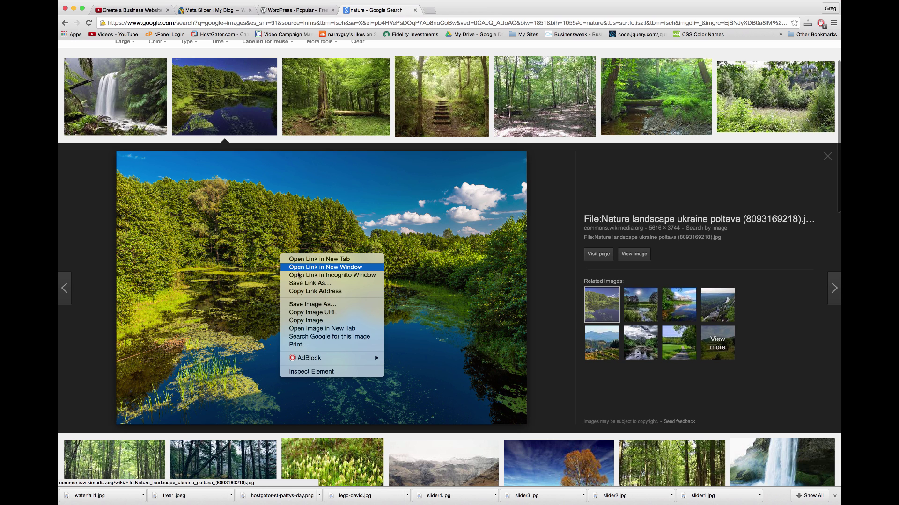
pyautogui.click(302, 304)
pyautogui.write('pond1')
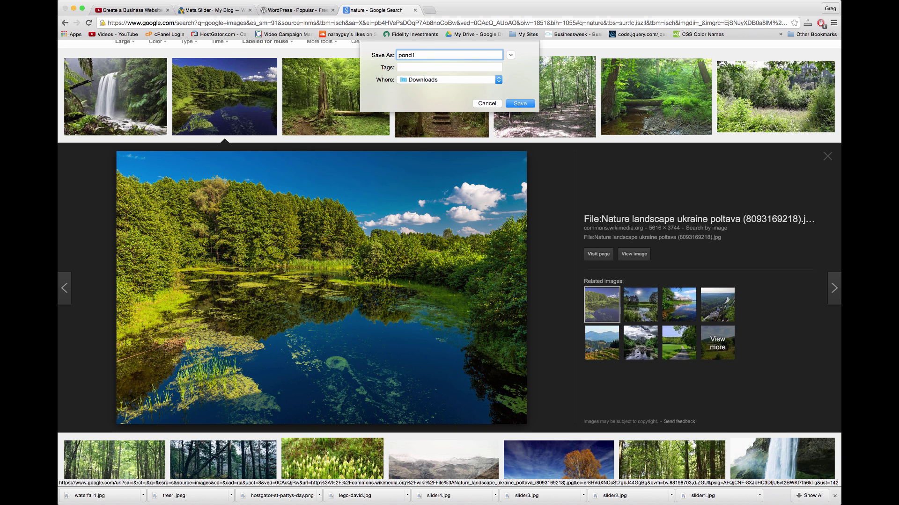
pyautogui.press('Return')
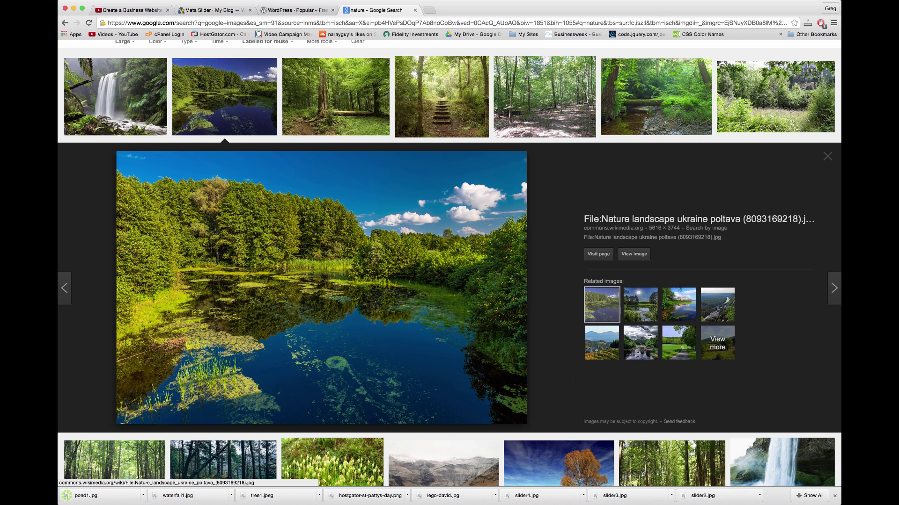
# - Go to pixlr.com in a new browser tab and launch the Pixlr Editor web app
pyautogui.click(430, 10)
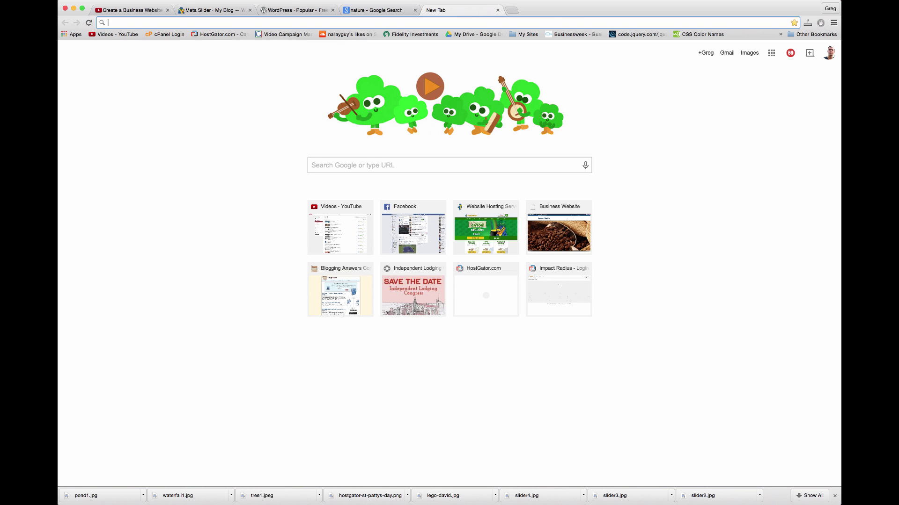
pyautogui.write('pixlr.com')
pyautogui.press('Return')
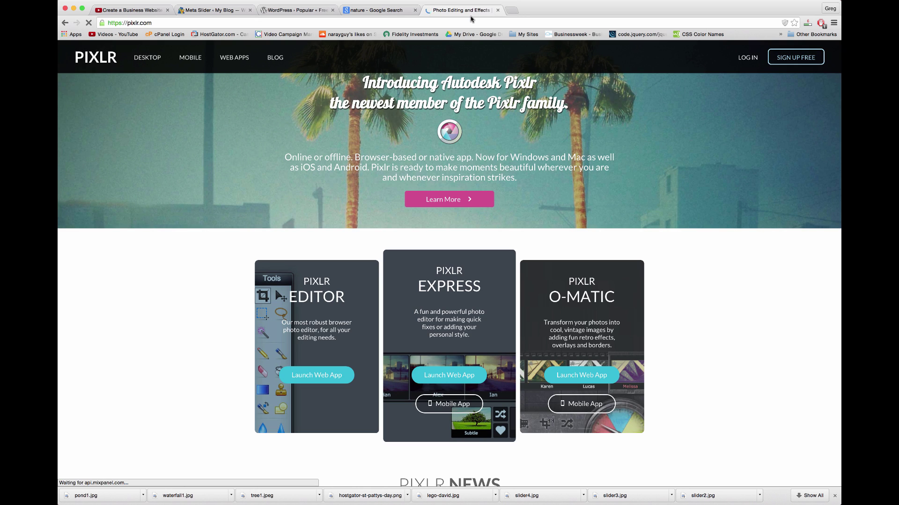
pyautogui.click(327, 383)
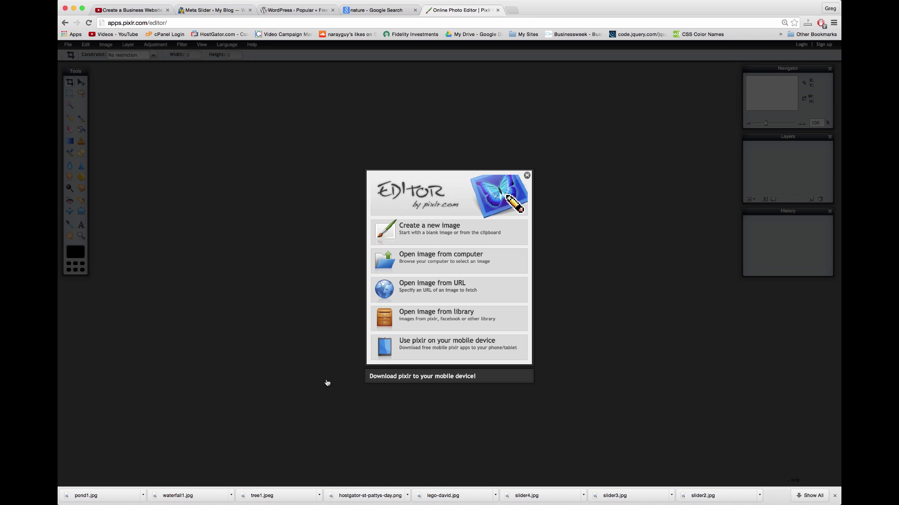
# - Open pond1.jpg, waterfall1.jpg and tree1.jpeg from the computer, then enlarge the tree1 window and close that image
pyautogui.click(445, 264)
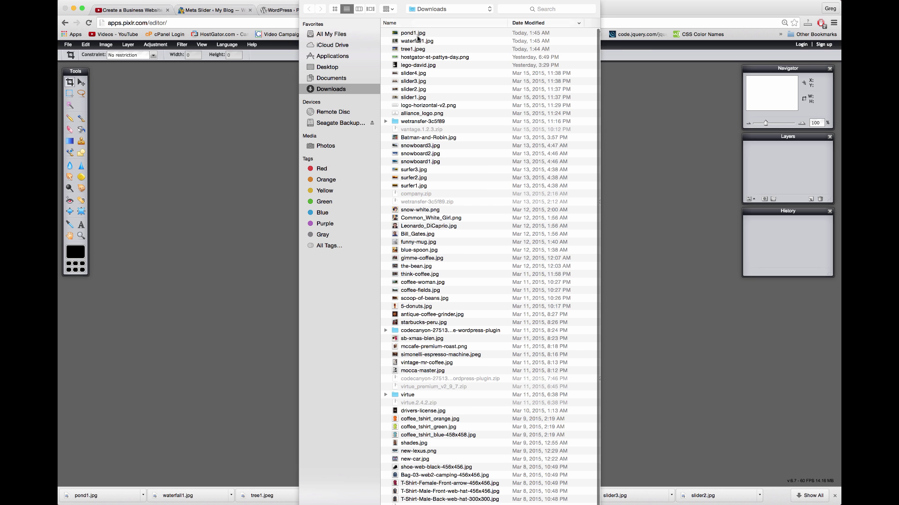
pyautogui.click(409, 33)
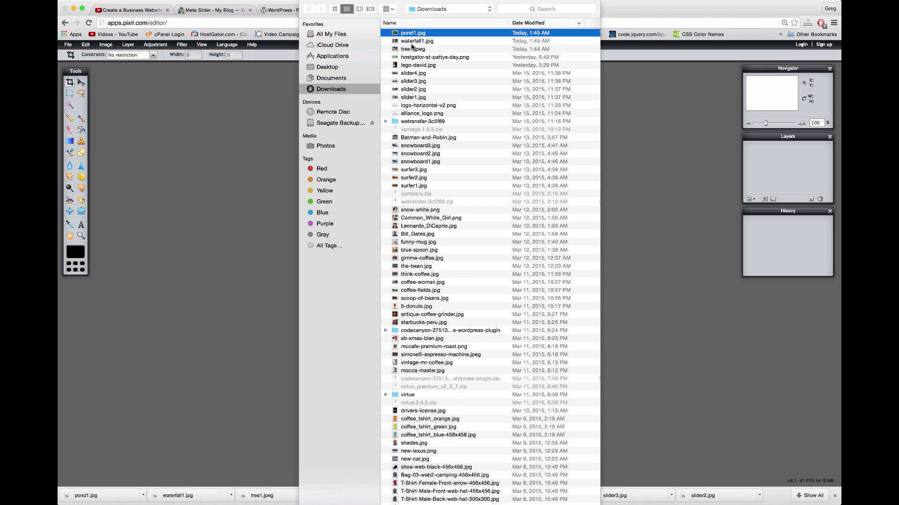
pyautogui.keyDown('shift'); pyautogui.click(414, 42); pyautogui.keyUp('shift')
pyautogui.keyDown('shift'); pyautogui.click(417, 49); pyautogui.keyUp('shift')
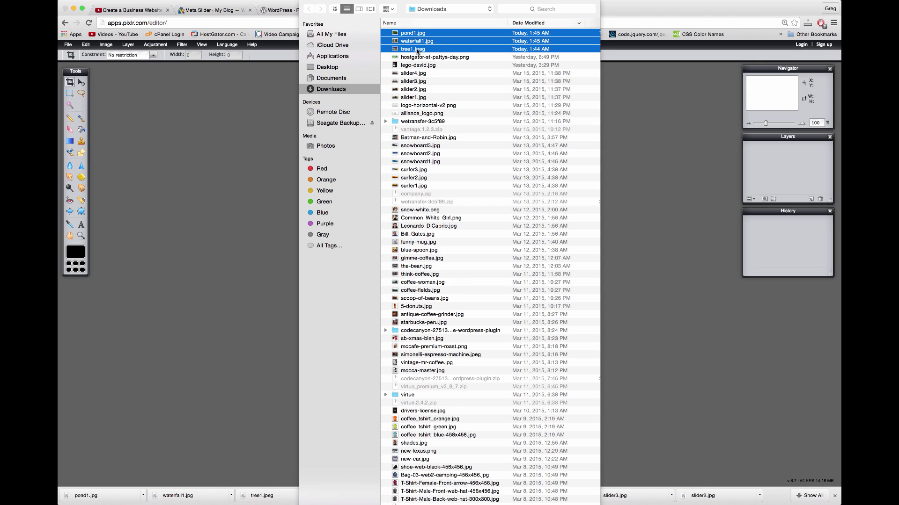
pyautogui.press('Return')
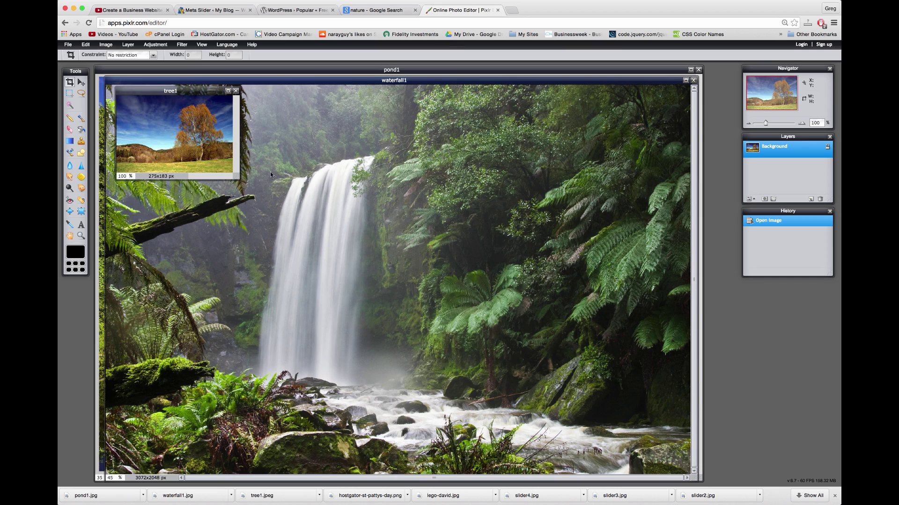
pyautogui.moveTo(237, 177); pyautogui.dragTo(661, 435)
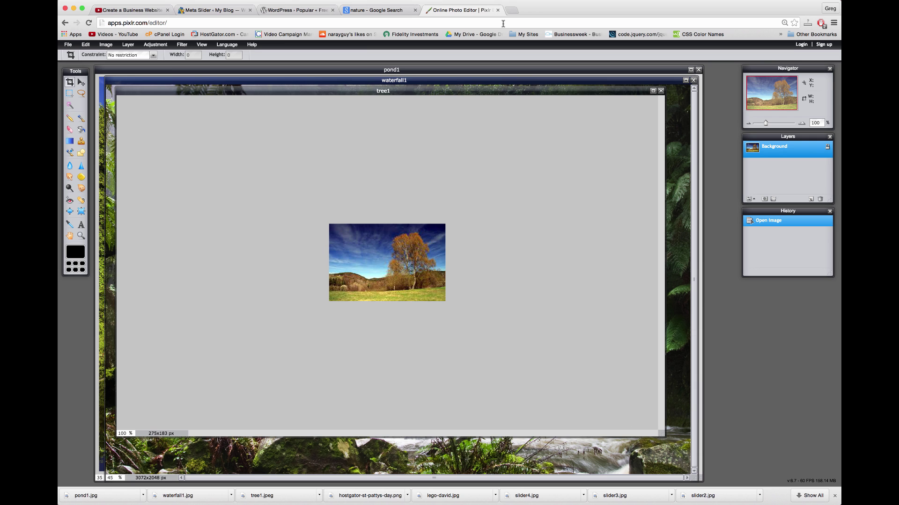
pyautogui.click(660, 91)
# - Return to the nature image results and save the loaded autumn tree image in Downloads as tree1 again
pyautogui.click(353, 11)
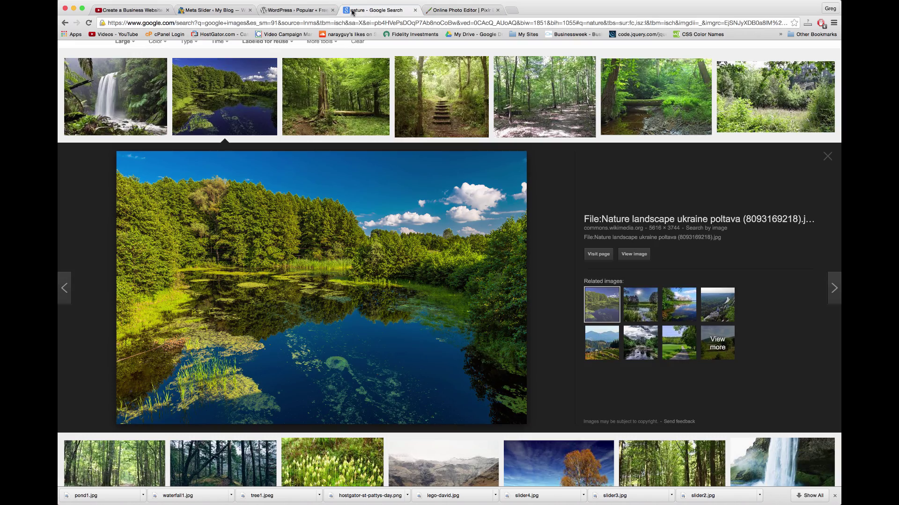
pyautogui.click(827, 156)
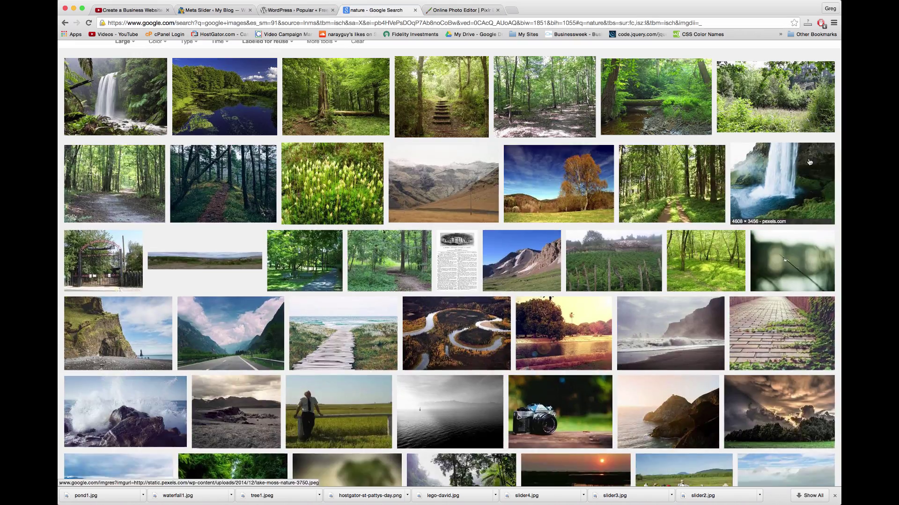
pyautogui.scroll(2, 590, 255)
pyautogui.click(539, 264)
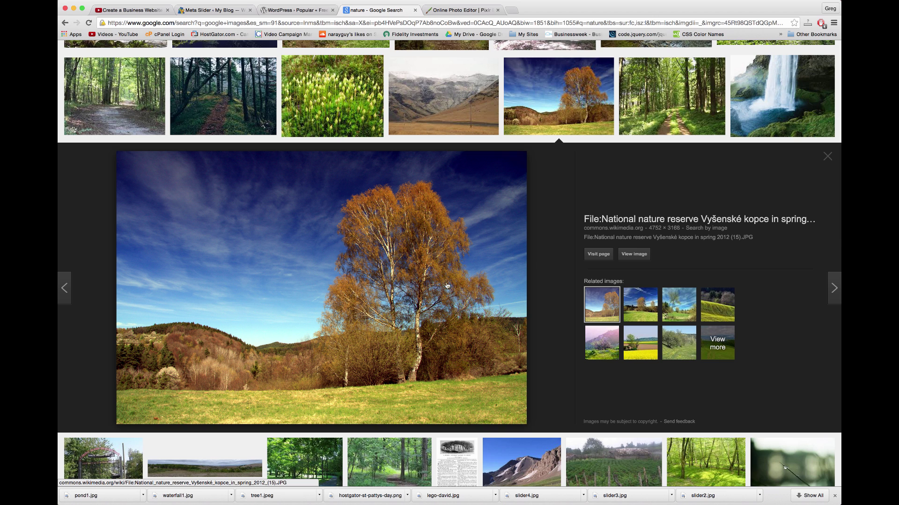
pyautogui.rightClick(298, 253)
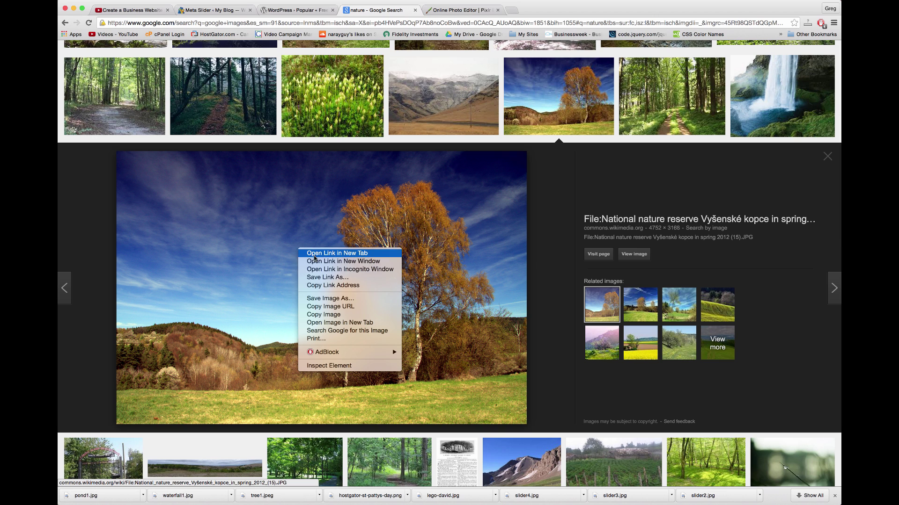
pyautogui.click(324, 297)
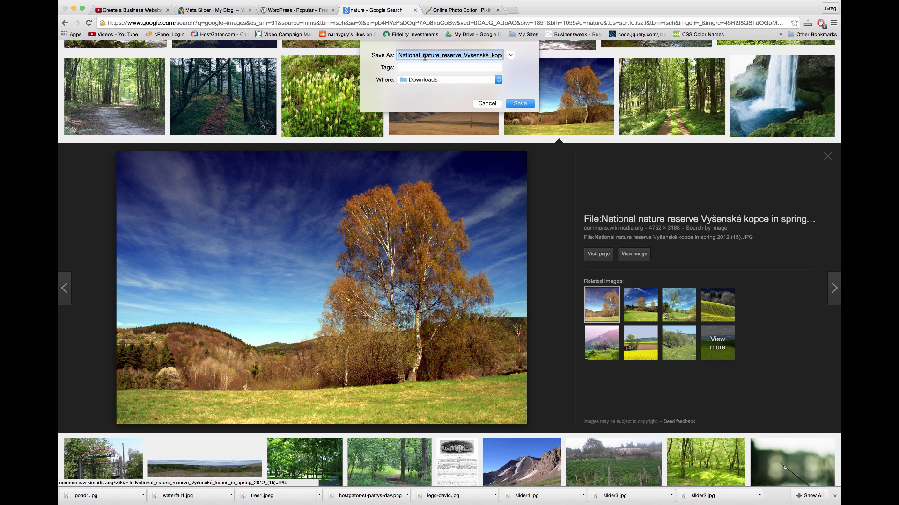
pyautogui.write('tree1')
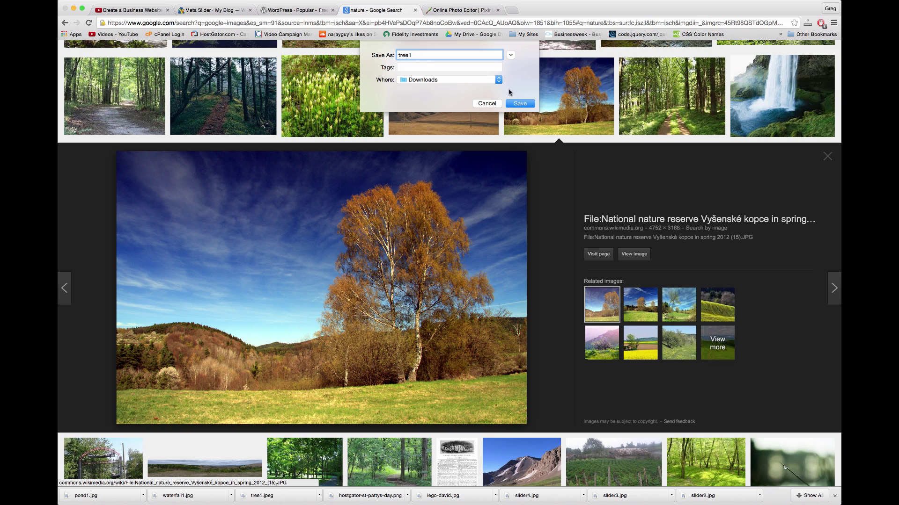
pyautogui.click(519, 104)
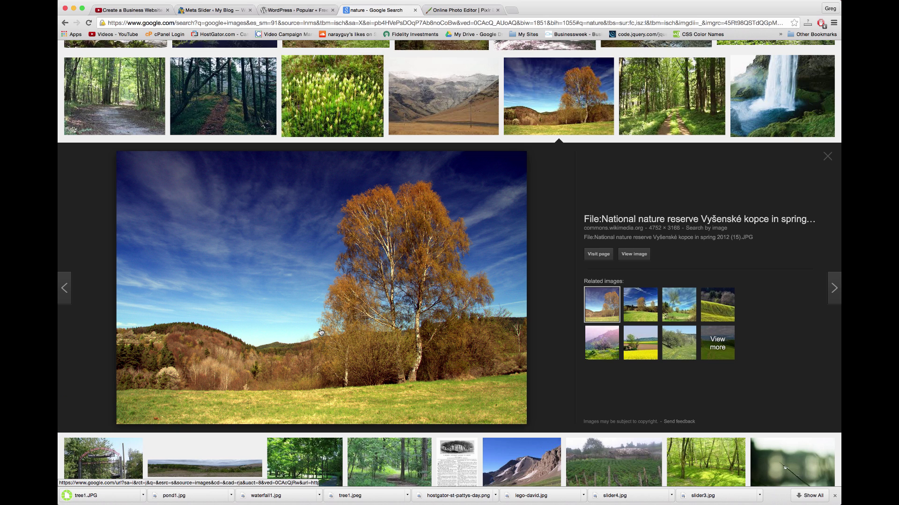
# - Close the image preview, return to Pixlr Editor, bring pond1 to the front and open tree1.JPG from Downloads
pyautogui.click(827, 156)
pyautogui.click(461, 10)
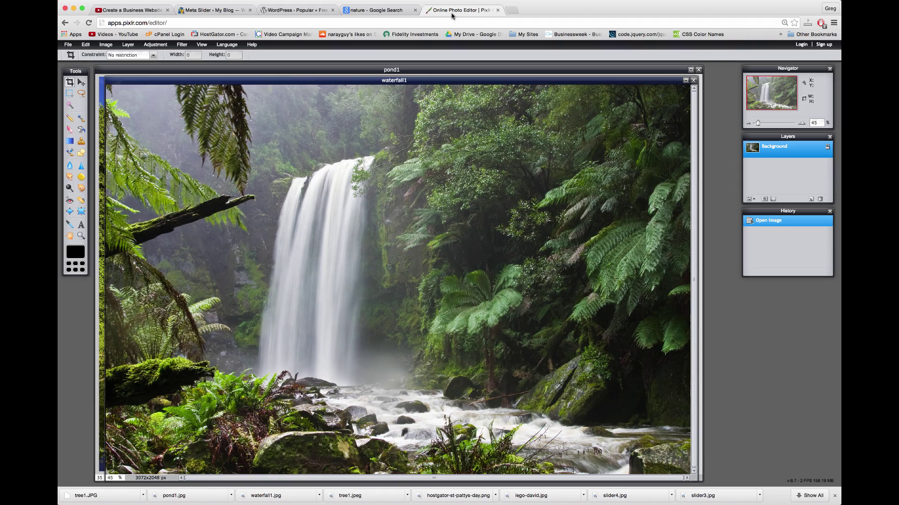
pyautogui.click(360, 68)
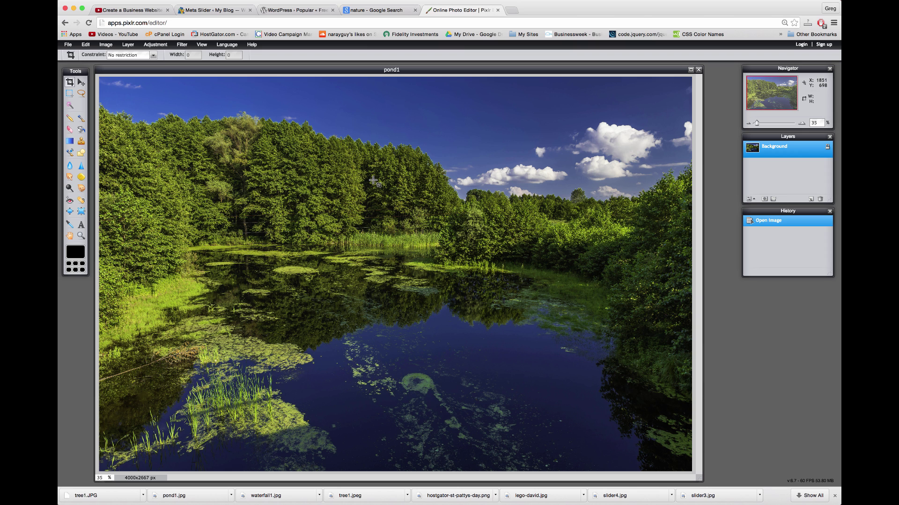
pyautogui.hotkey('ctrl', 'o')
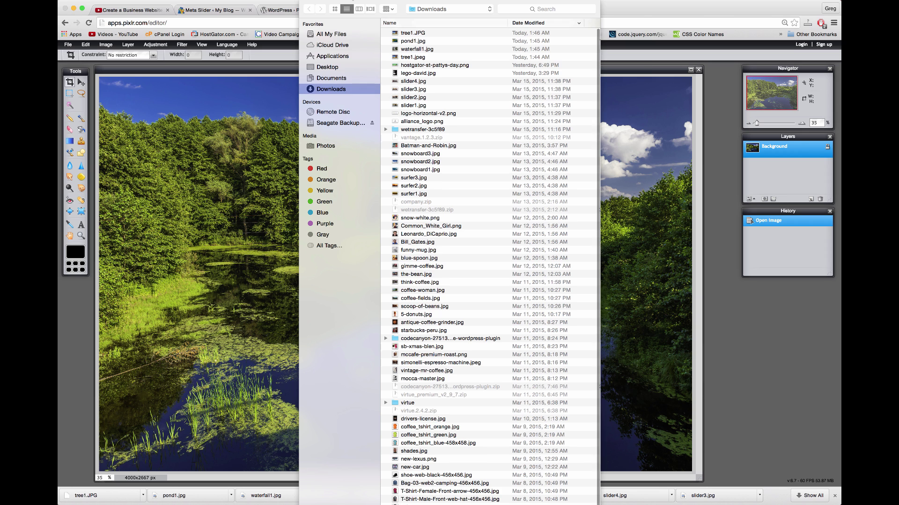
pyautogui.click(416, 34)
pyautogui.doubleClick(416, 34)
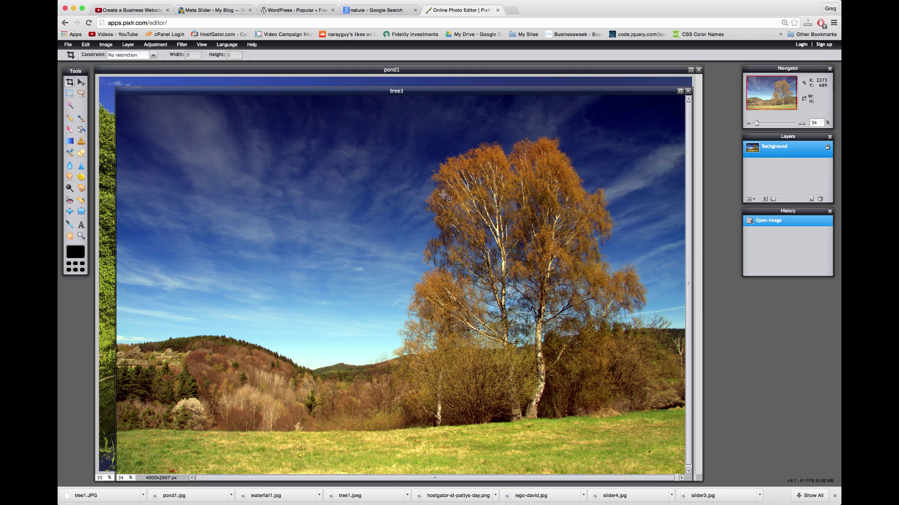
pyautogui.scroll(-2, 294, 147)
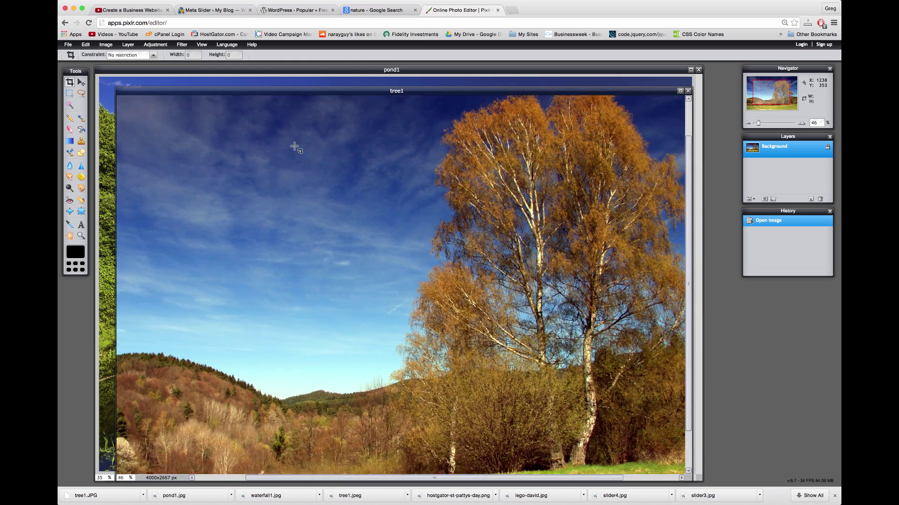
pyautogui.scroll(1, 294, 147)
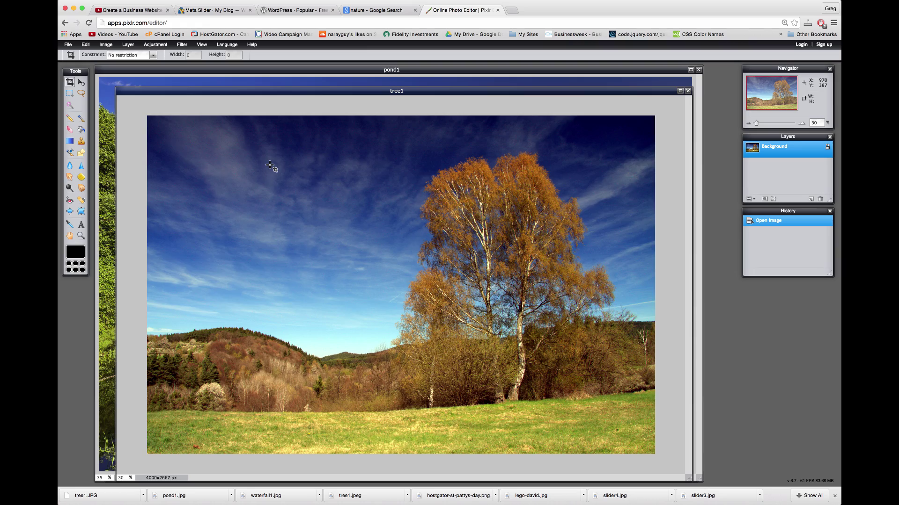
pyautogui.scroll(-5, 270, 166)
pyautogui.scroll(8, 271, 166)
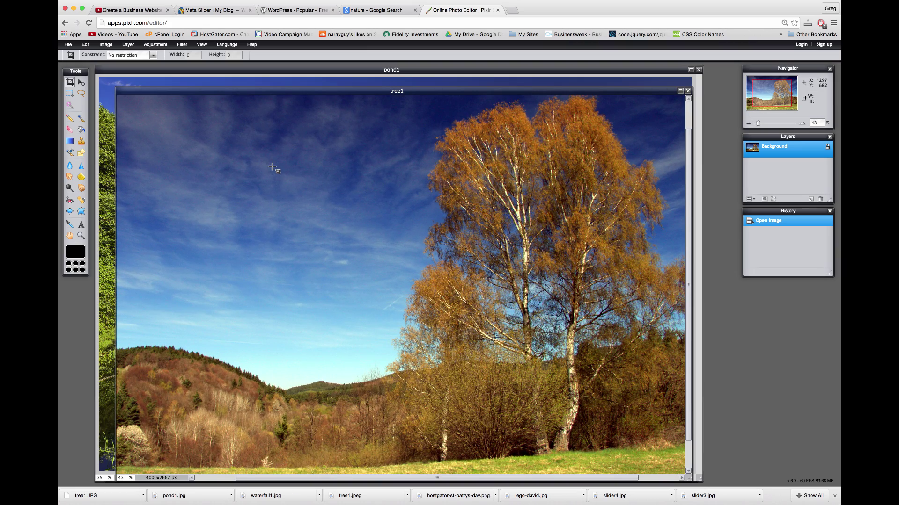
pyautogui.scroll(-2, 272, 167)
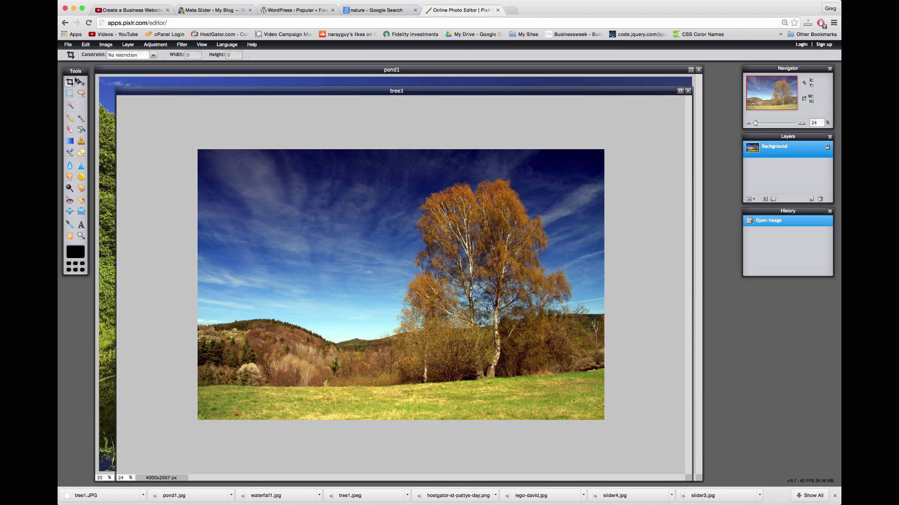
# - Switch to the Meta Slider page, create a new slideshow and expand its advanced settings
pyautogui.click(209, 8)
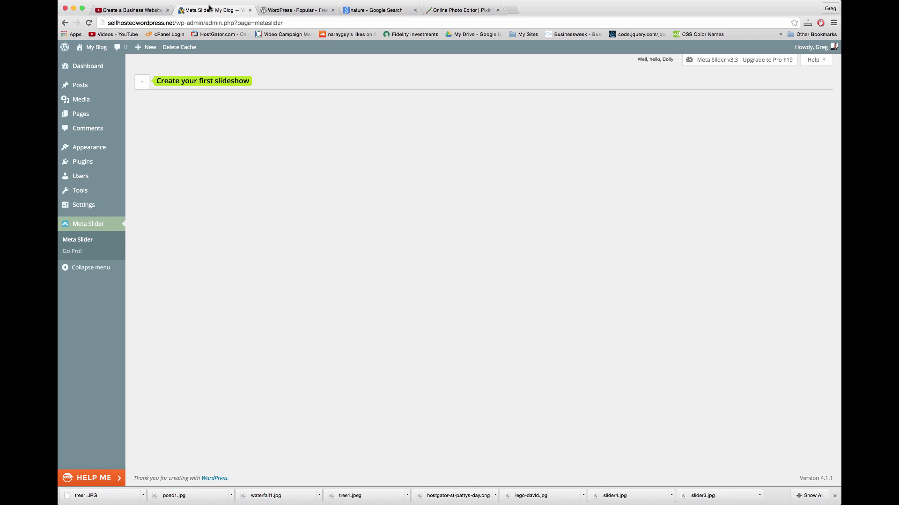
pyautogui.click(142, 82)
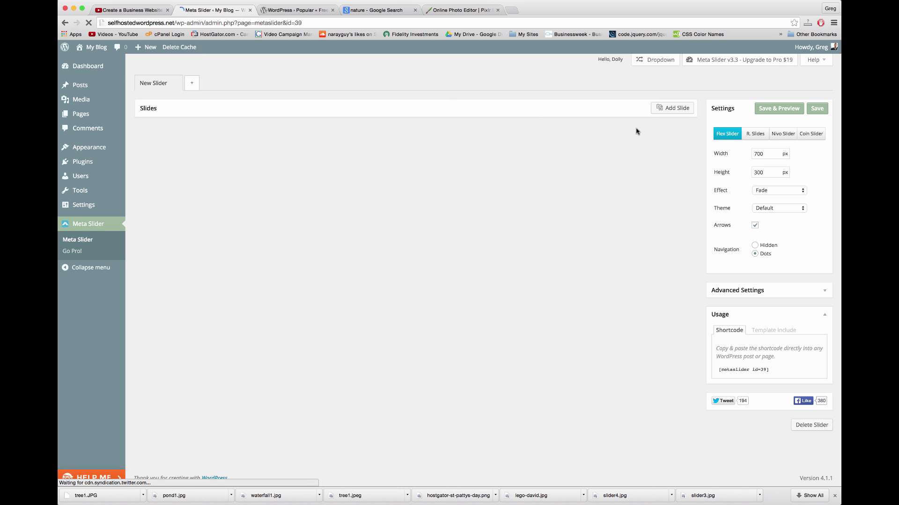
pyautogui.click(756, 291)
pyautogui.scroll(-5, 781, 324)
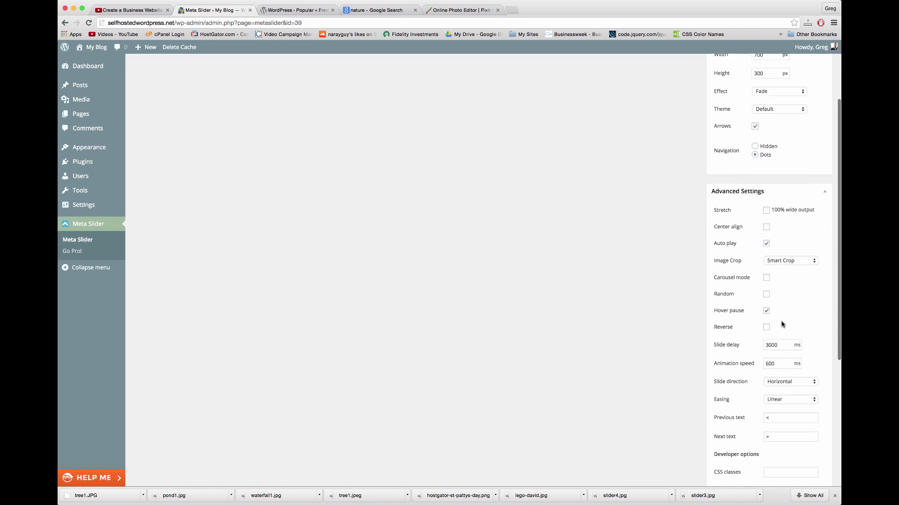
pyautogui.scroll(5, 781, 323)
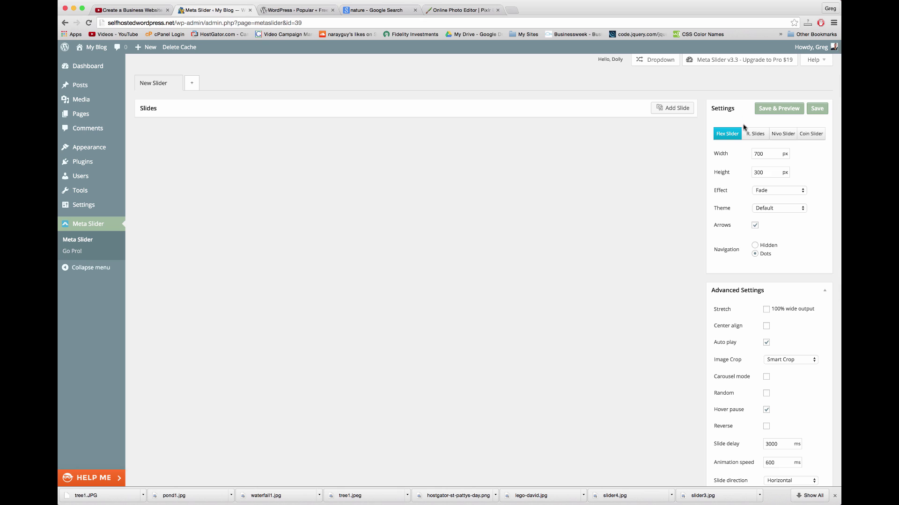
# - Compare the settings of the R. Slides, Nivo Slider and Coin Slider types, ending with Flex Slider selected
pyautogui.click(755, 136)
pyautogui.click(781, 136)
pyautogui.click(810, 135)
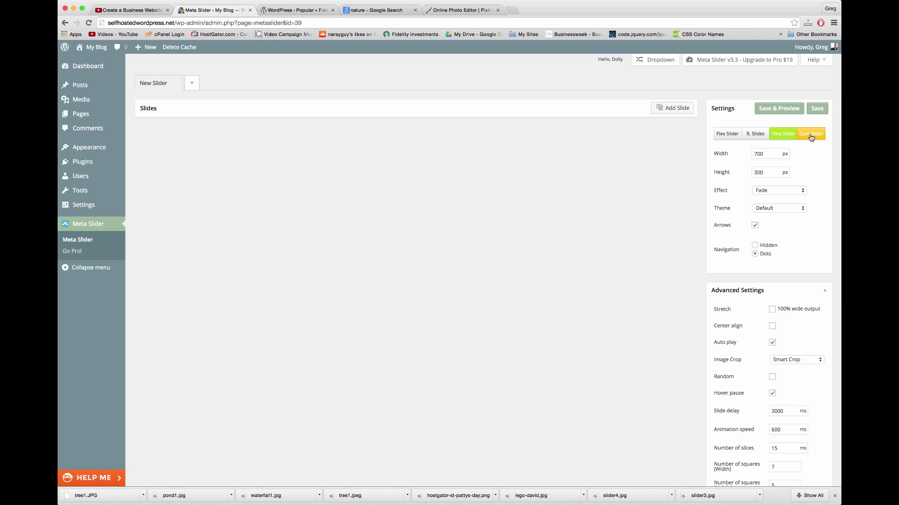
pyautogui.click(727, 135)
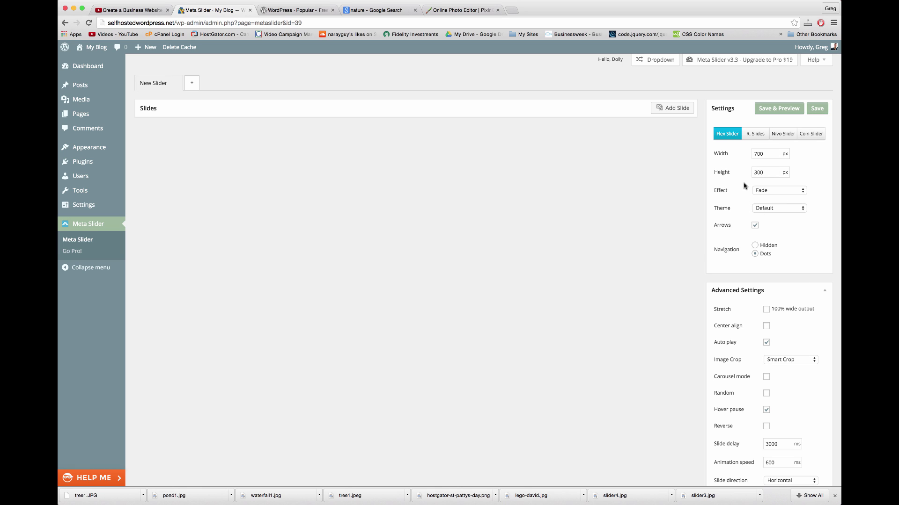
# - Return to Pixlr Editor and constrain the Crop tool to an output size of 1600 by 800 pixels
pyautogui.click(435, 6)
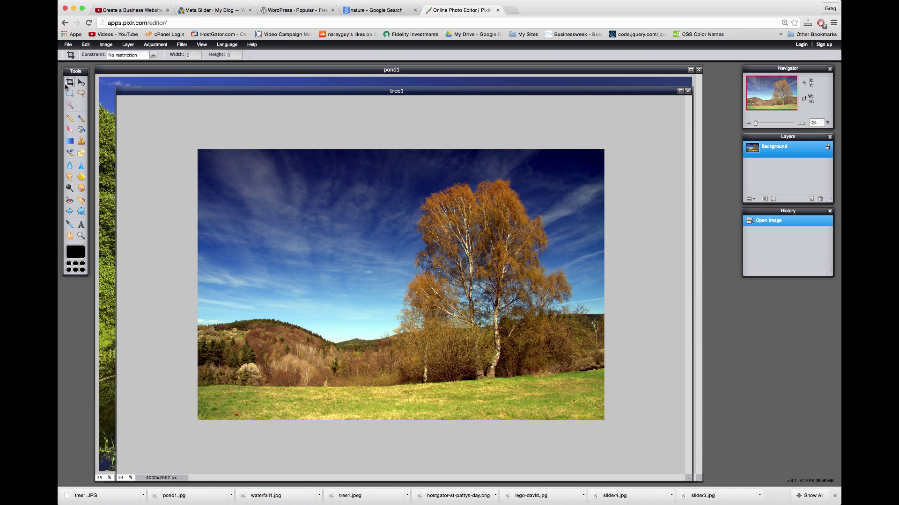
pyautogui.click(153, 55)
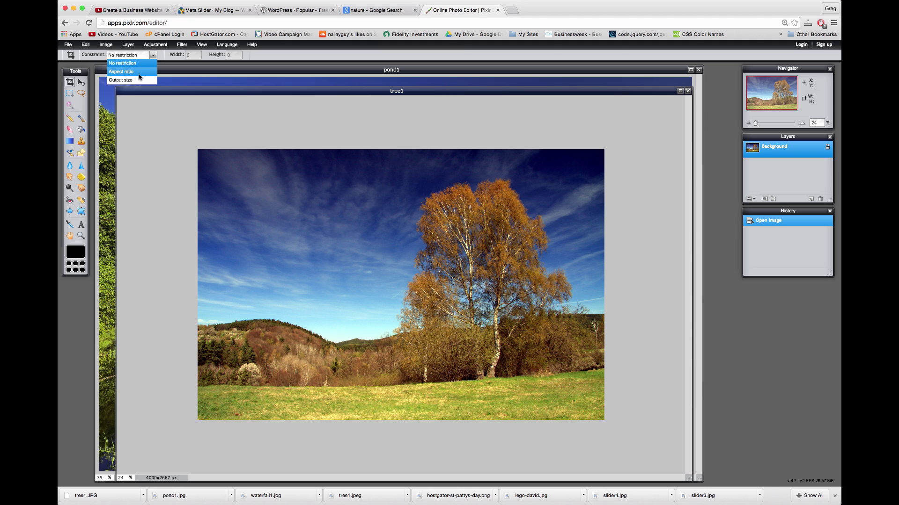
pyautogui.click(135, 80)
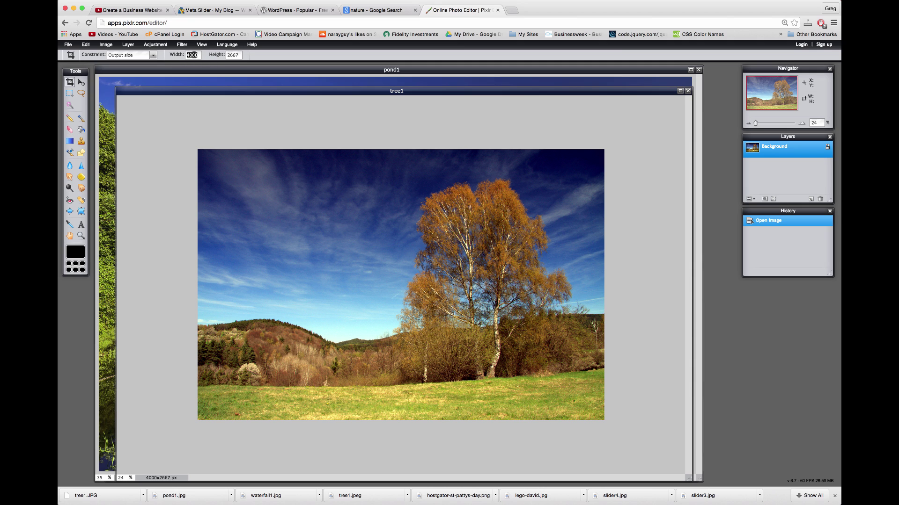
pyautogui.write('1')
pyautogui.write('800')
pyautogui.moveTo(187, 142); pyautogui.dragTo(511, 390)
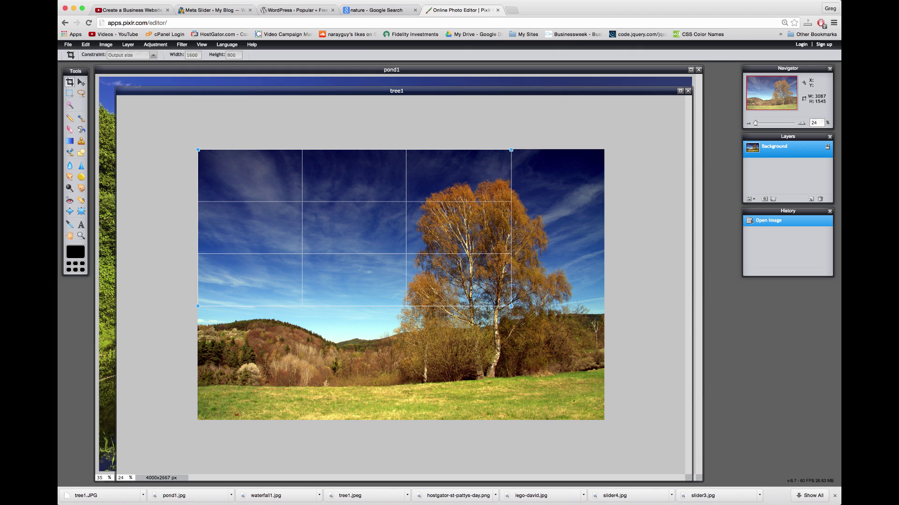
pyautogui.moveTo(401, 214); pyautogui.dragTo(441, 266)
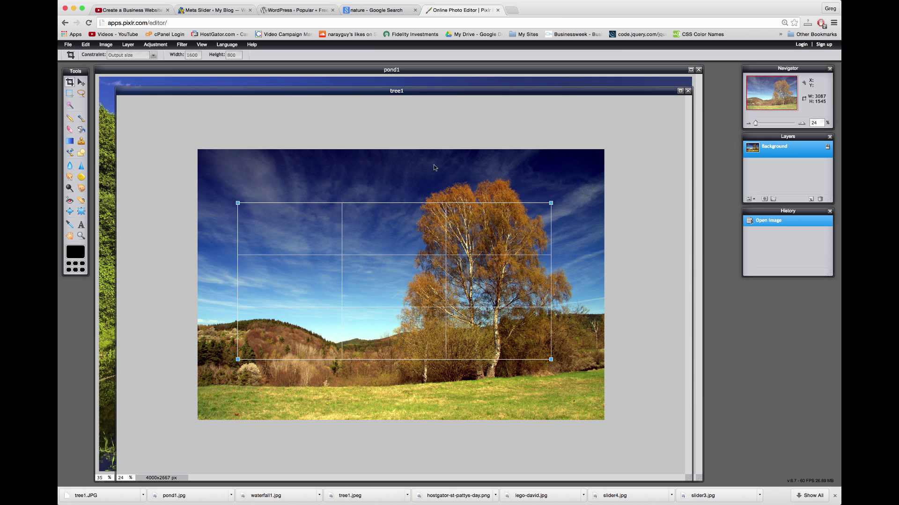
pyautogui.click(479, 135)
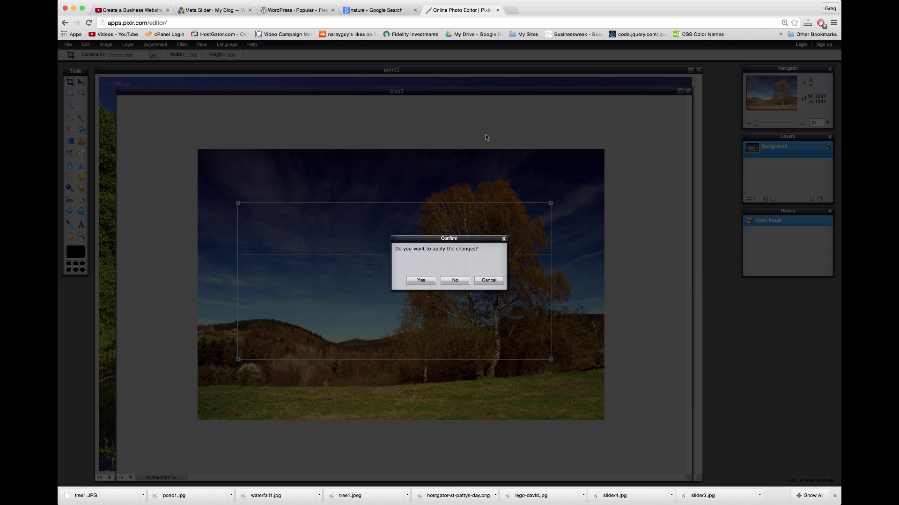
pyautogui.click(487, 280)
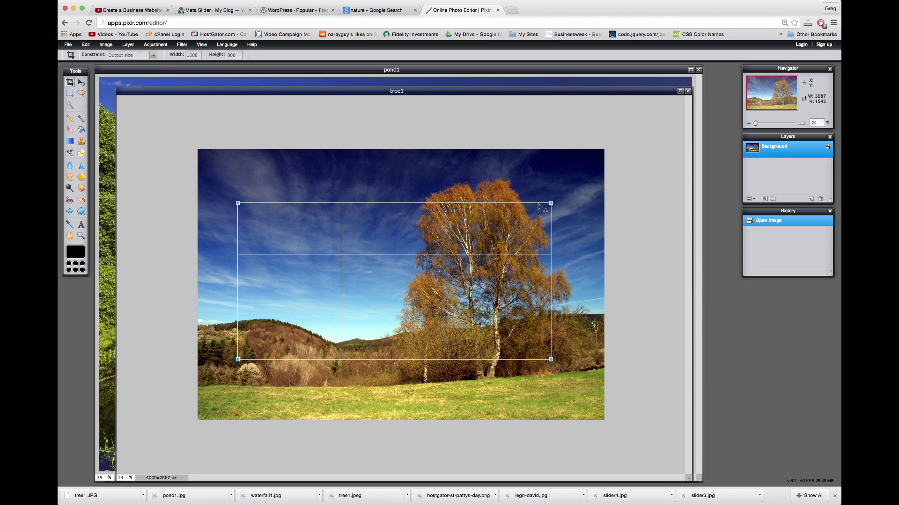
pyautogui.click(484, 138)
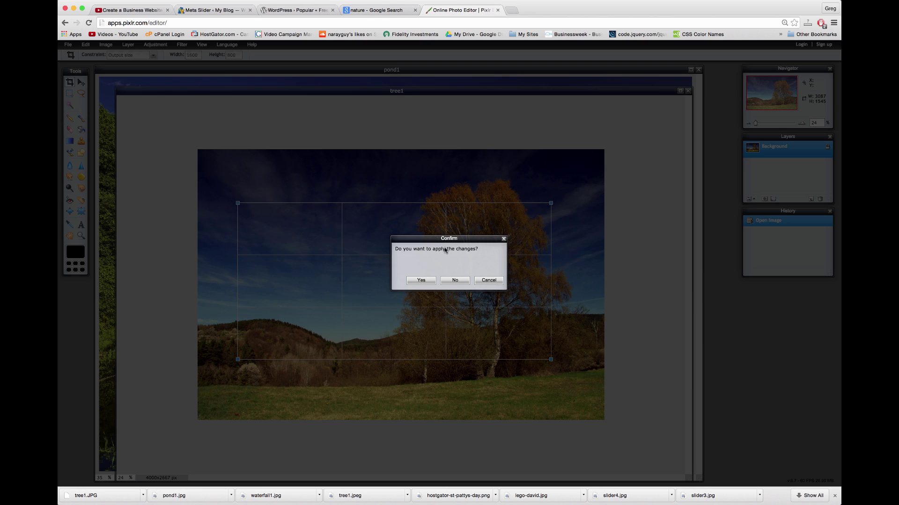
pyautogui.click(452, 280)
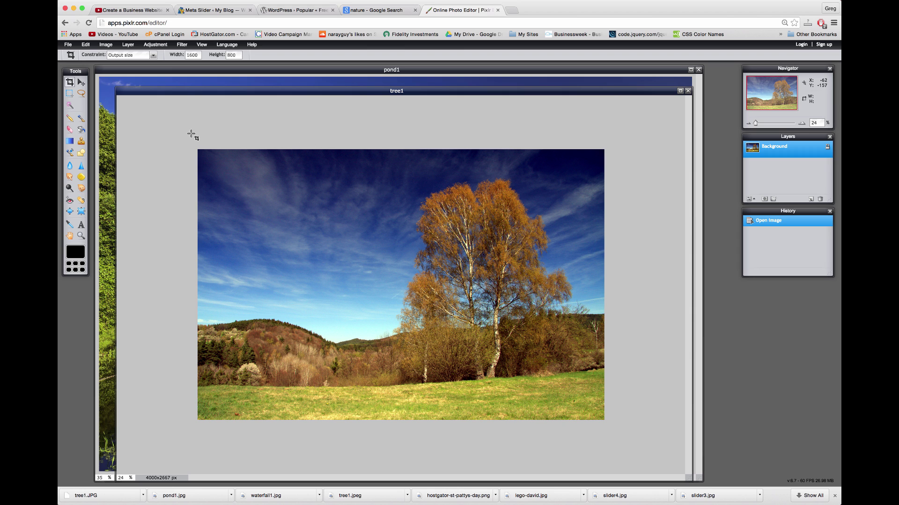
# - Crop tree1 to 1600 by 800 pixels with a full-width frame positioned just above the image's lower edge
pyautogui.moveTo(197, 139); pyautogui.dragTo(645, 440)
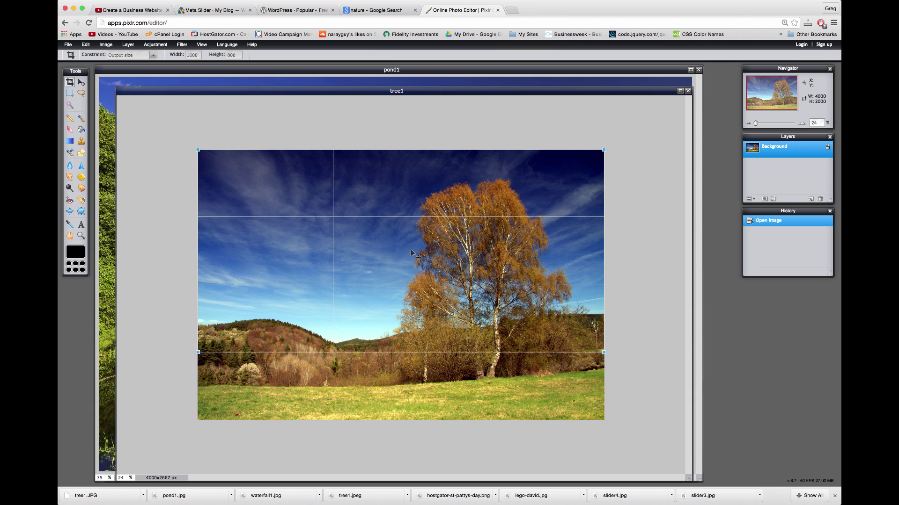
pyautogui.moveTo(410, 252); pyautogui.dragTo(398, 308)
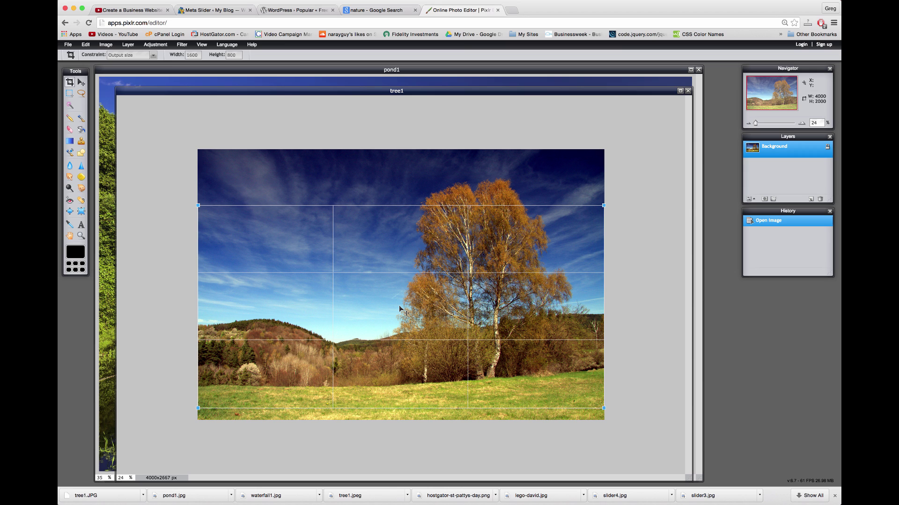
pyautogui.press('Return')
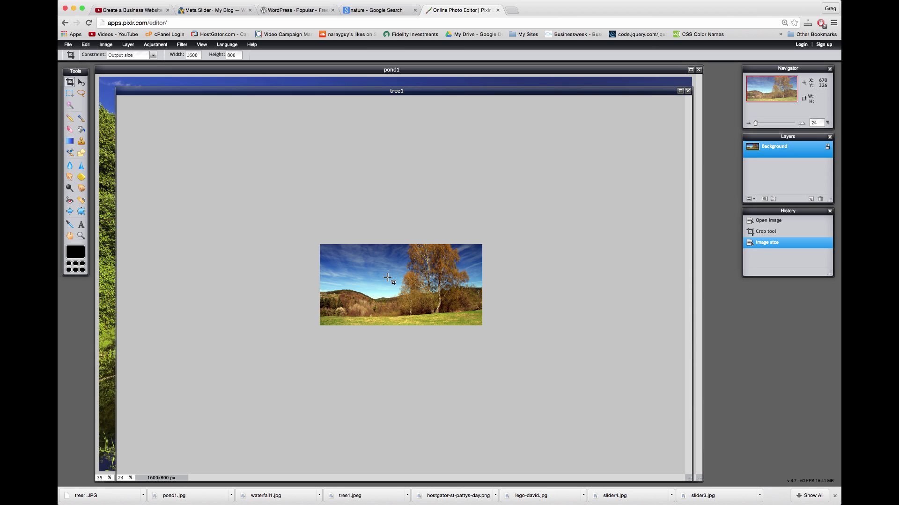
# - Save the cropped image as tree1 in JPEG format to Downloads, replacing the existing file, and close its window without saving again
pyautogui.hotkey('ctrl', 's')
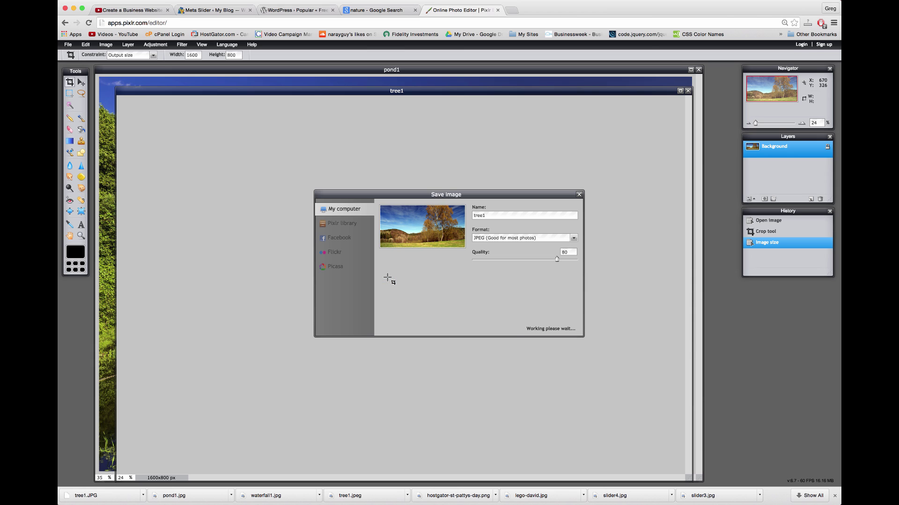
pyautogui.click(561, 330)
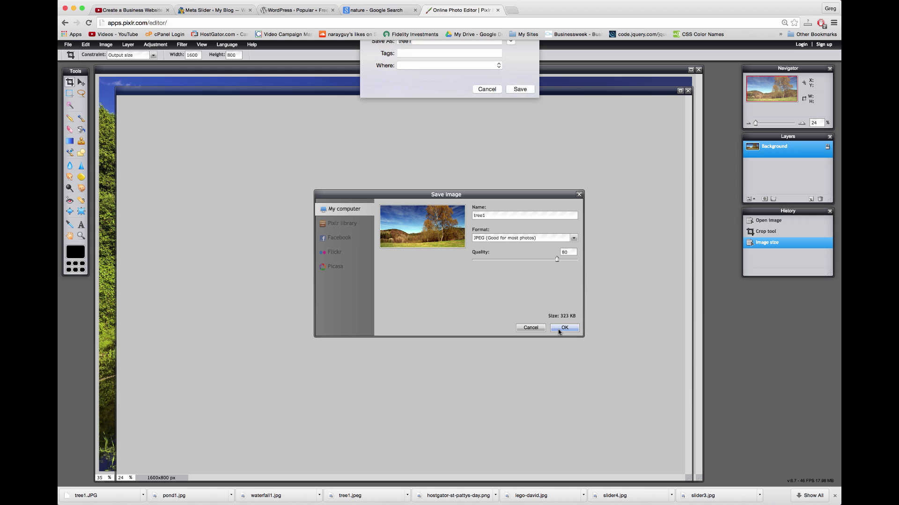
pyautogui.click(521, 103)
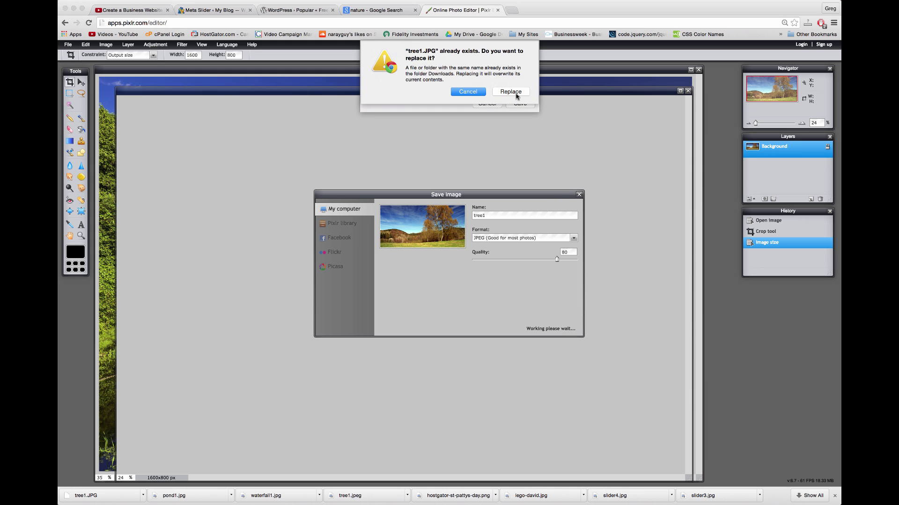
pyautogui.click(516, 93)
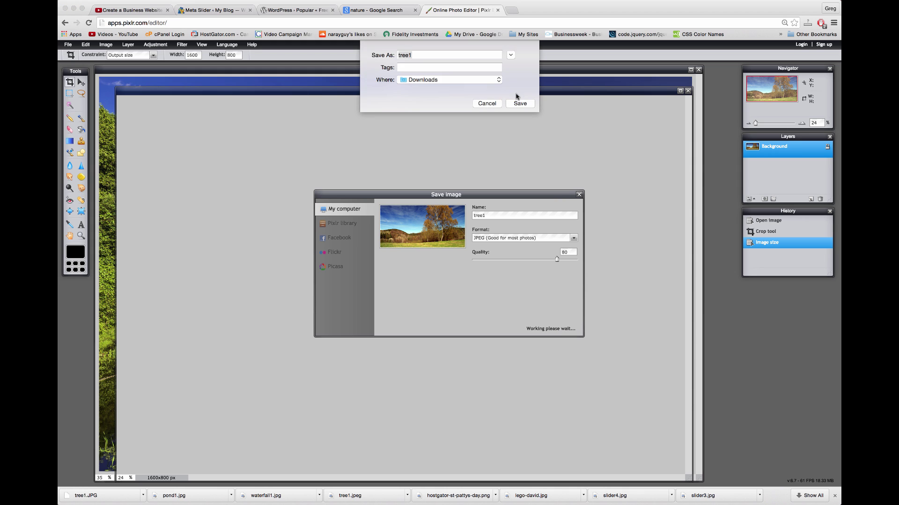
pyautogui.click(687, 92)
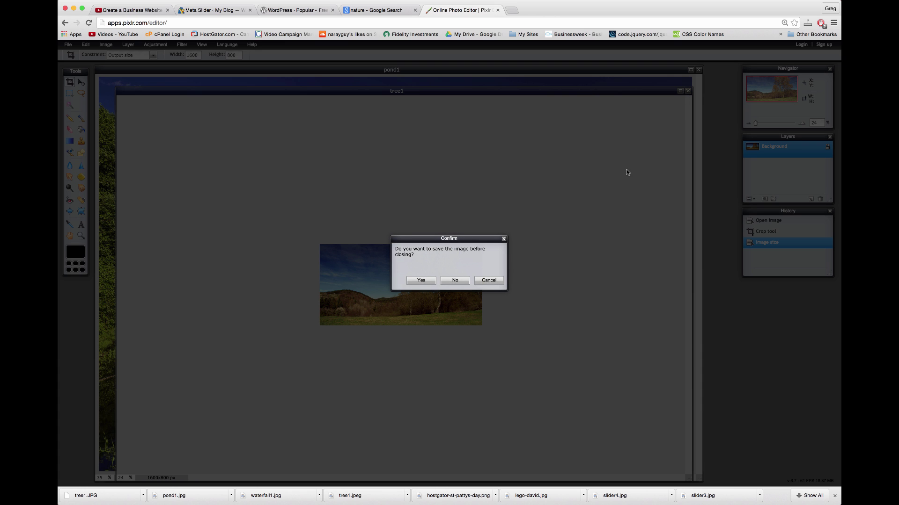
pyautogui.click(456, 281)
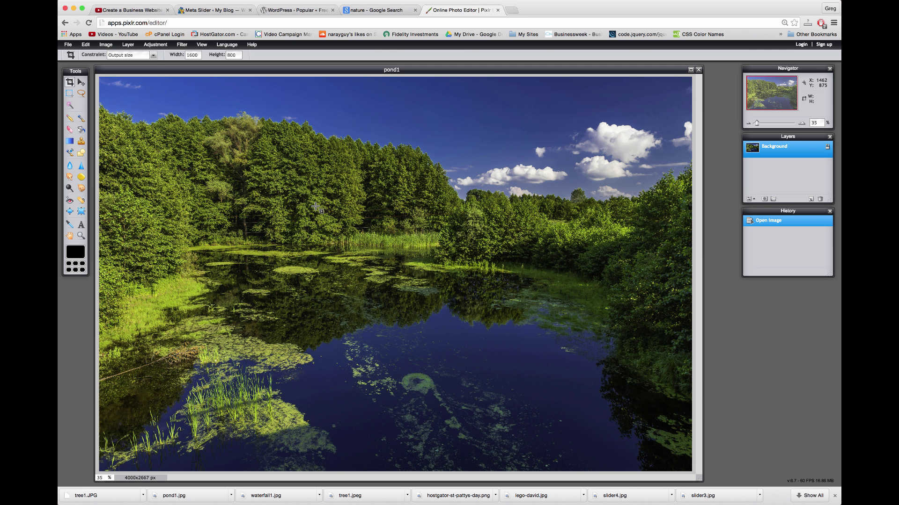
pyautogui.scroll(-5, 316, 207)
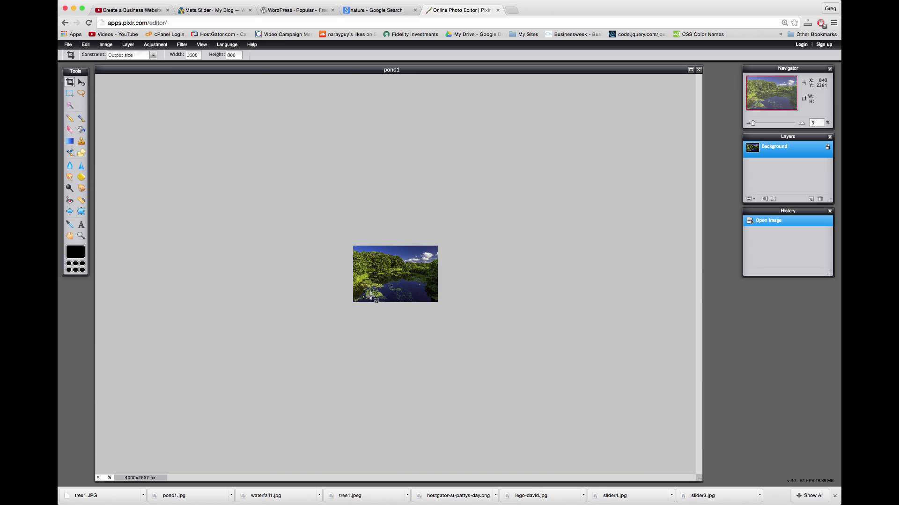
pyautogui.scroll(4, 377, 300)
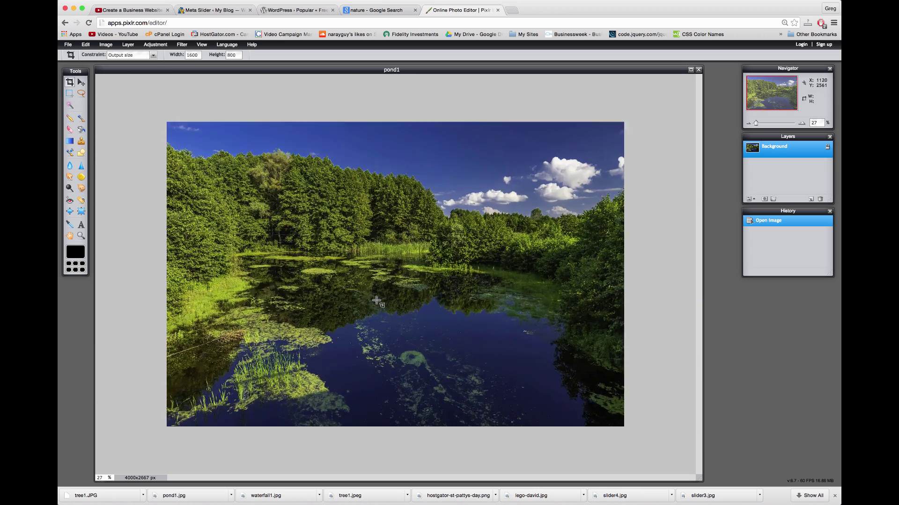
pyautogui.scroll(4, 376, 300)
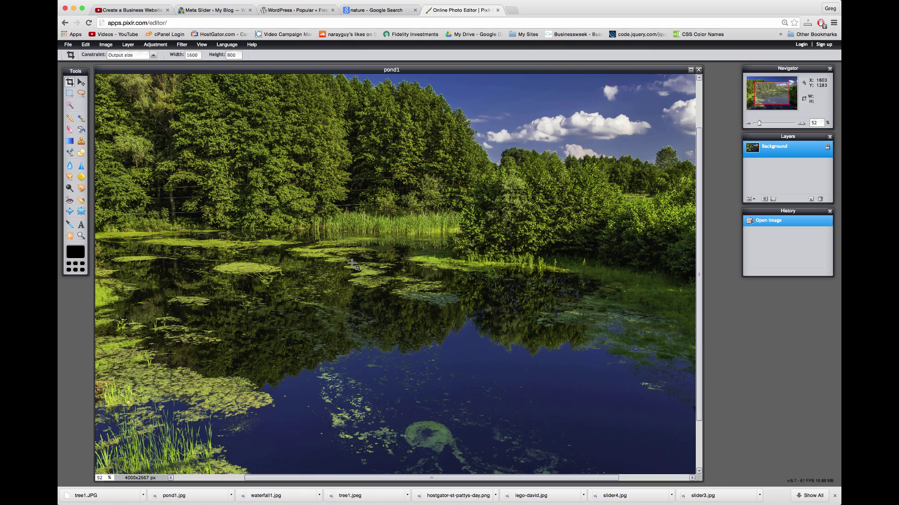
# - Crop pond1 to 1600 by 800 pixels with a full-width frame aligned to the image's upper edge
pyautogui.scroll(-4, 356, 266)
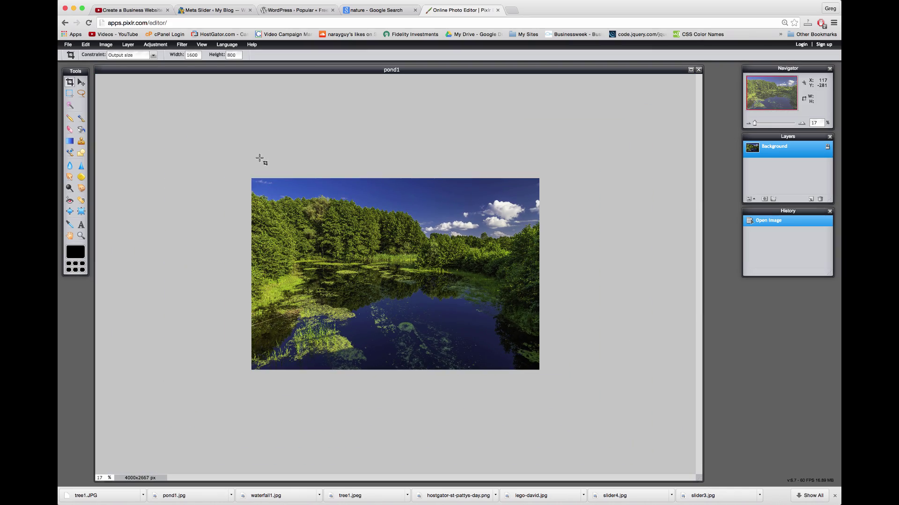
pyautogui.moveTo(231, 152); pyautogui.dragTo(662, 417)
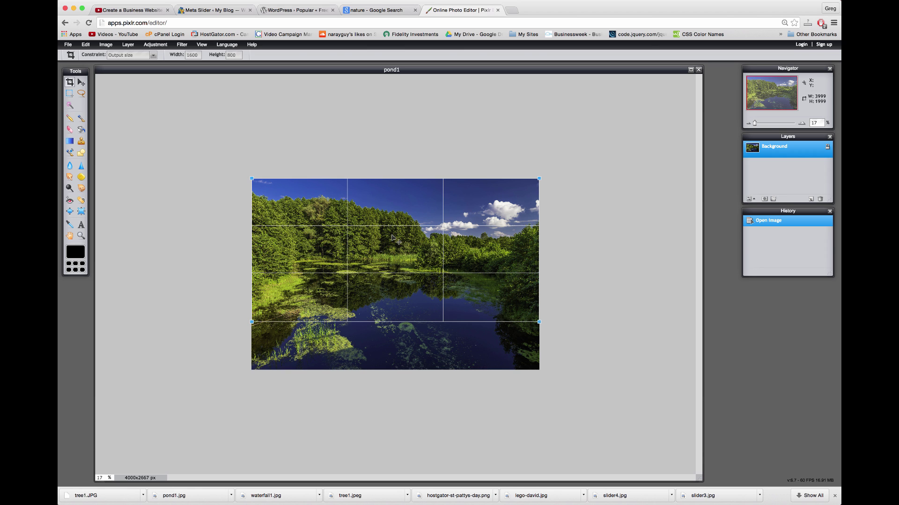
pyautogui.press('Return')
# - Save the cropped image as pond1 in JPEG format to Downloads, replacing the existing file, and close its window without saving again
pyautogui.hotkey('ctrl', 's')
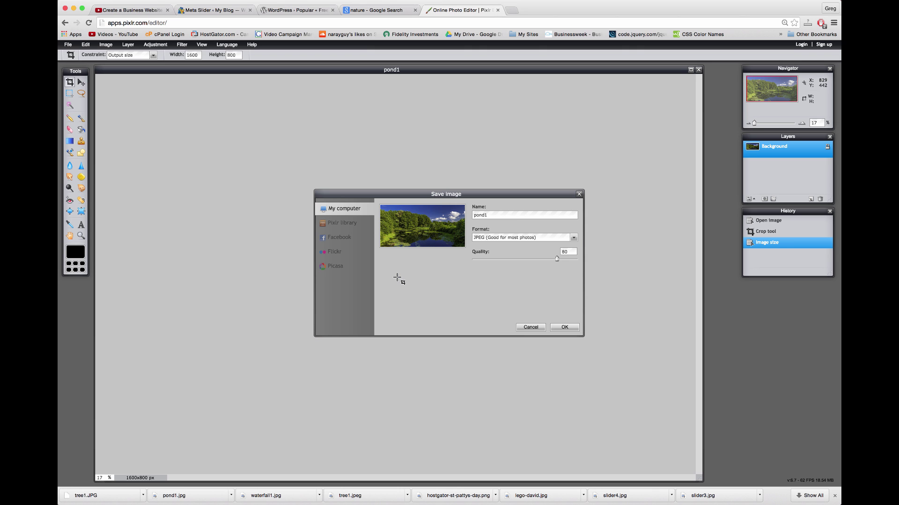
pyautogui.click(561, 328)
pyautogui.click(523, 105)
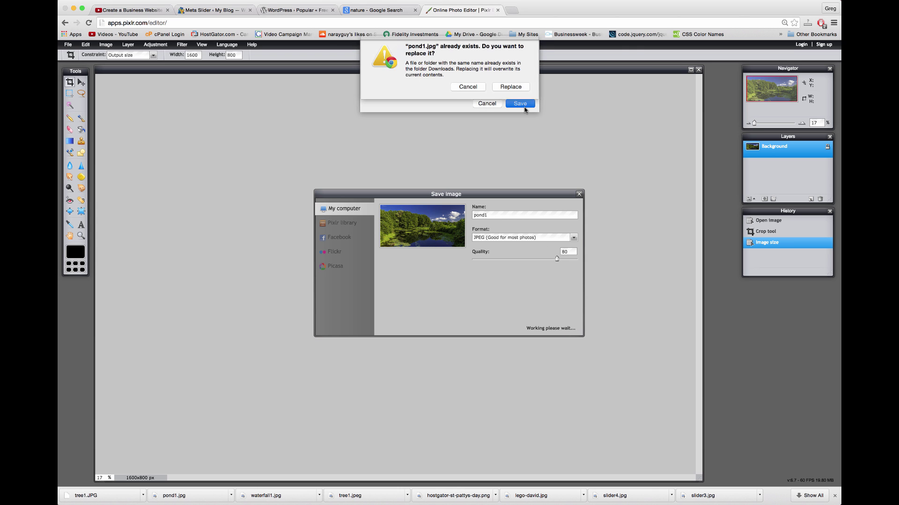
pyautogui.click(512, 89)
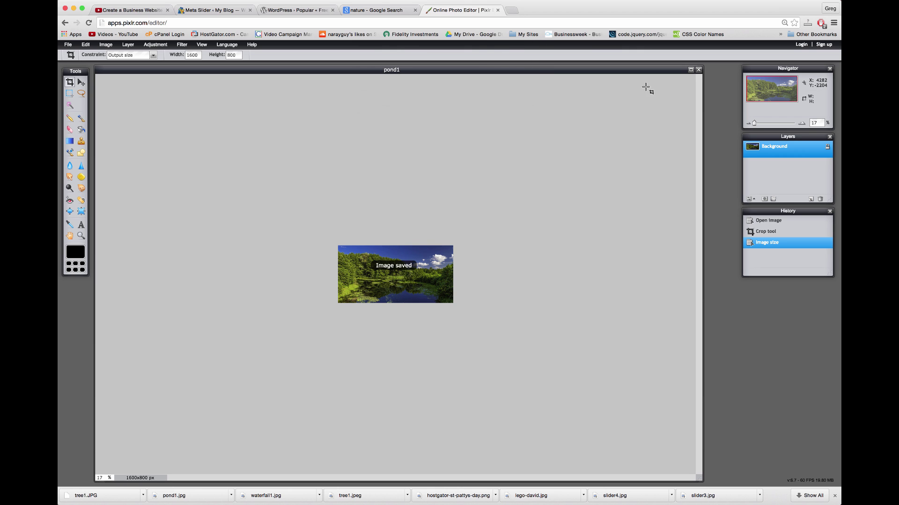
pyautogui.click(699, 70)
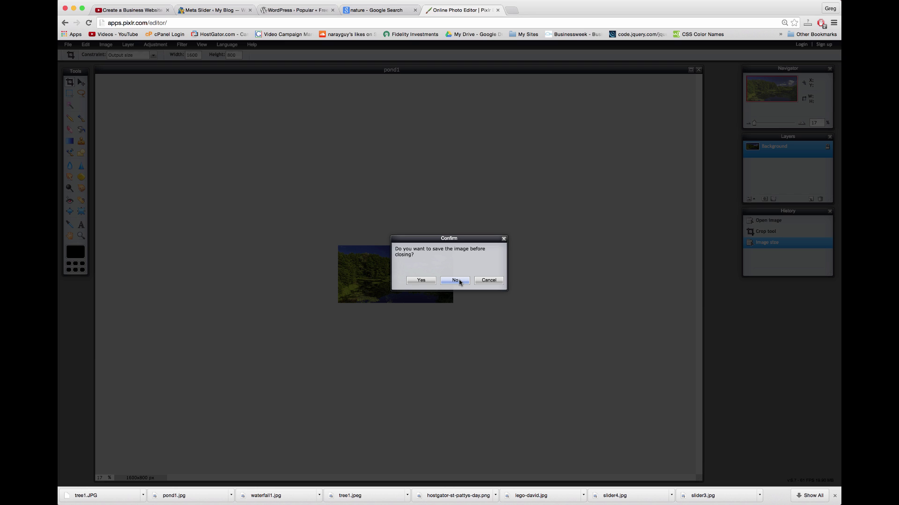
pyautogui.click(458, 281)
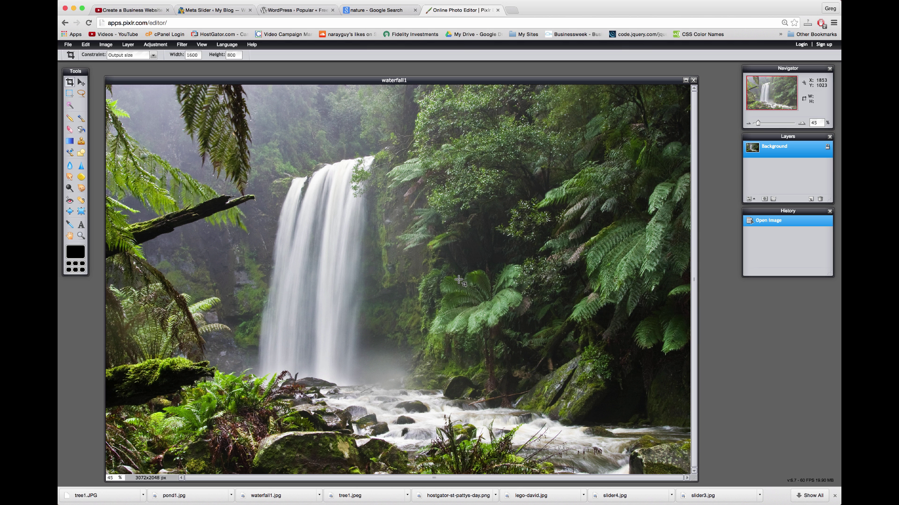
# - Crop waterfall1 to 1600 by 800 pixels with a full-width frame shifted slightly below the image's upper edge
pyautogui.rightClick(327, 229)
pyautogui.click(305, 204)
pyautogui.scroll(-4, 305, 204)
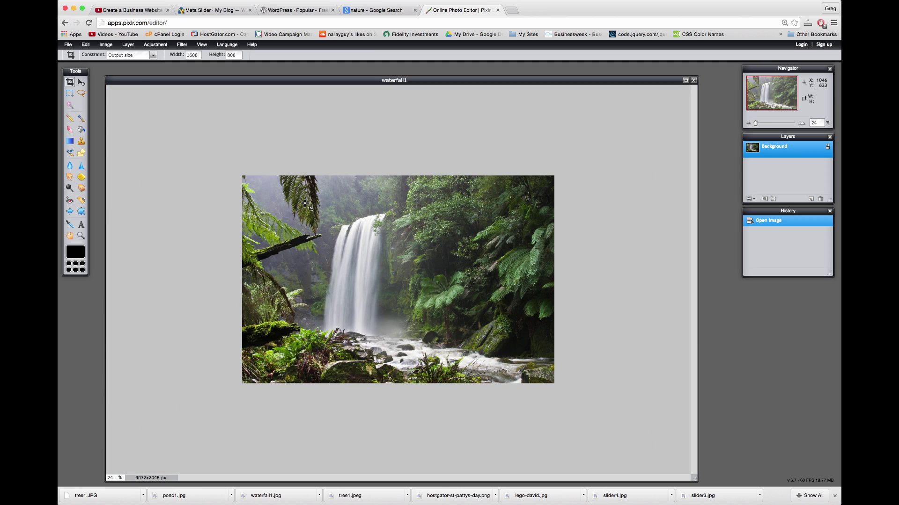
pyautogui.moveTo(220, 149); pyautogui.dragTo(648, 399)
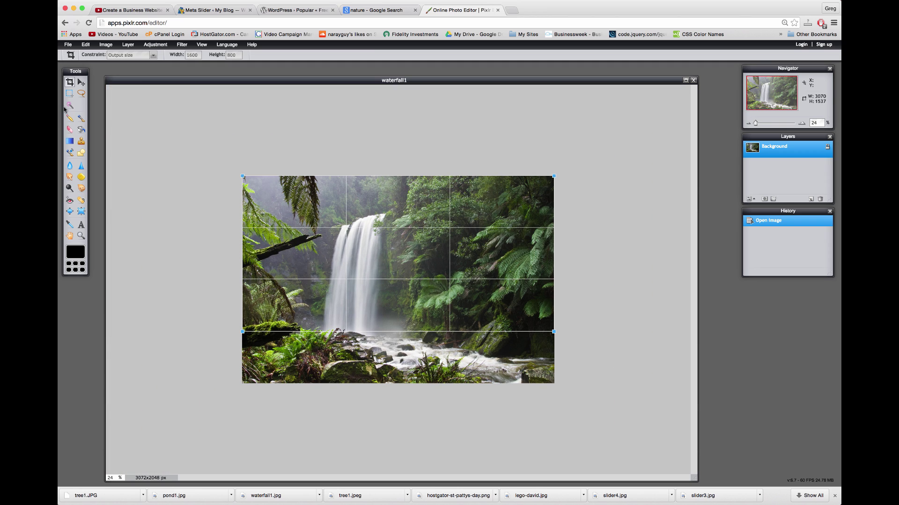
pyautogui.moveTo(392, 238); pyautogui.dragTo(383, 263)
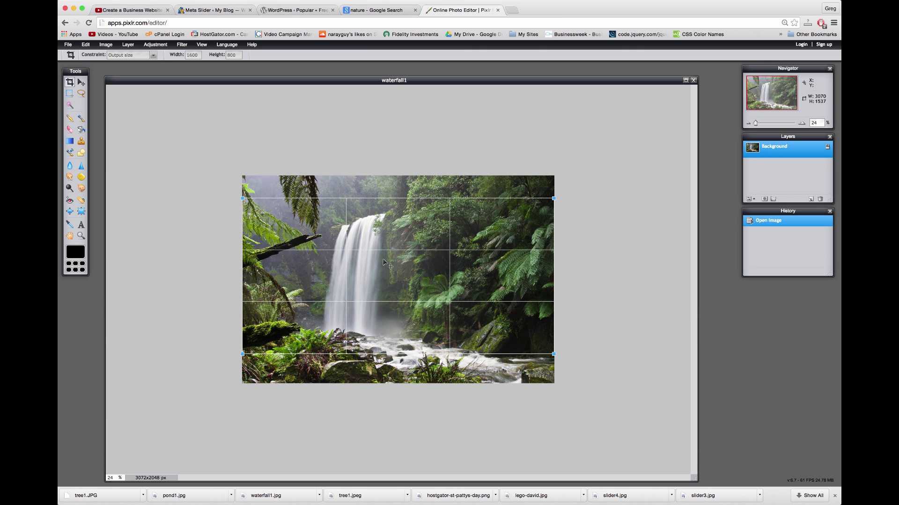
pyautogui.press('Return')
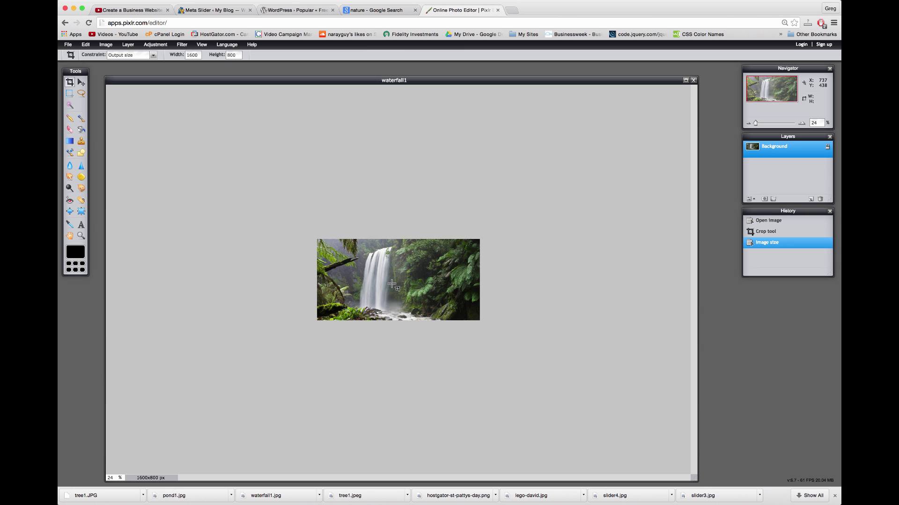
# - Save the cropped image as waterfall1 in JPEG format to Downloads, replacing the existing file
pyautogui.hotkey('ctrl', 's')
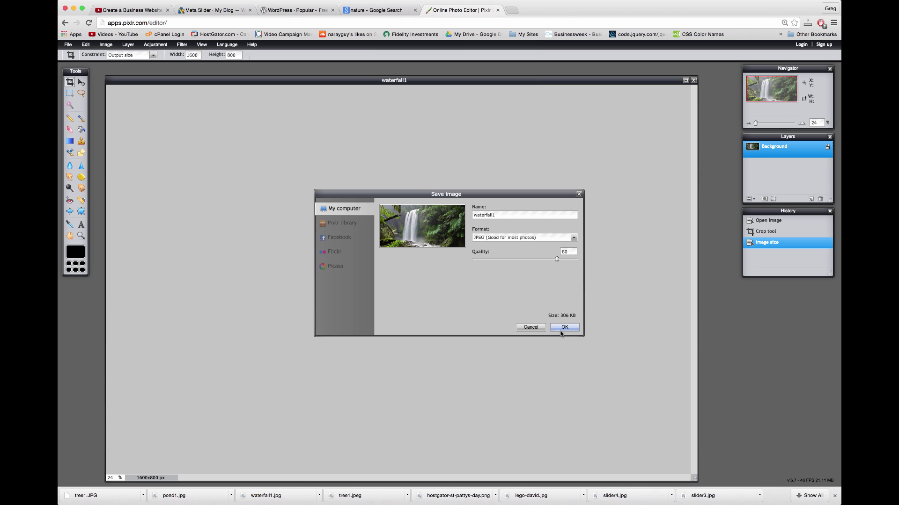
pyautogui.click(563, 328)
pyautogui.click(523, 102)
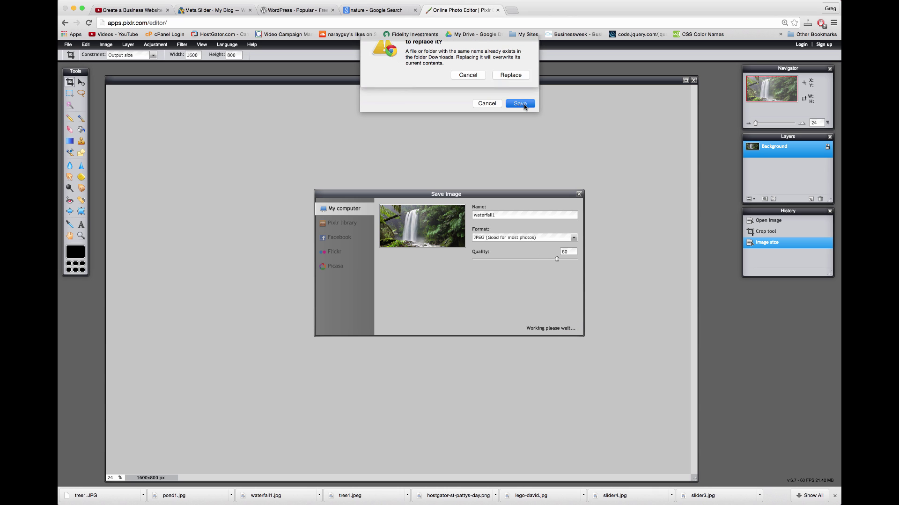
pyautogui.click(513, 101)
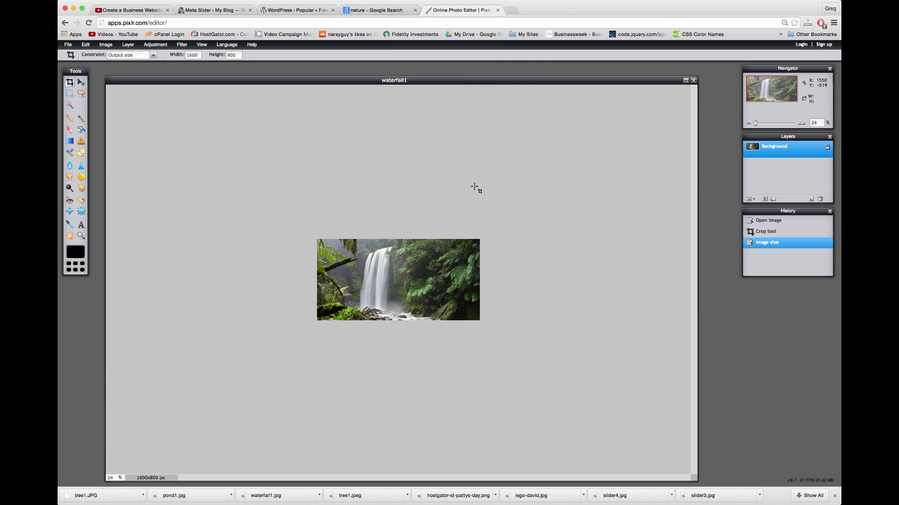
# - Close the Google image search and Pixlr Editor pages and return to the Meta Slider page in WordPress
pyautogui.click(374, 10)
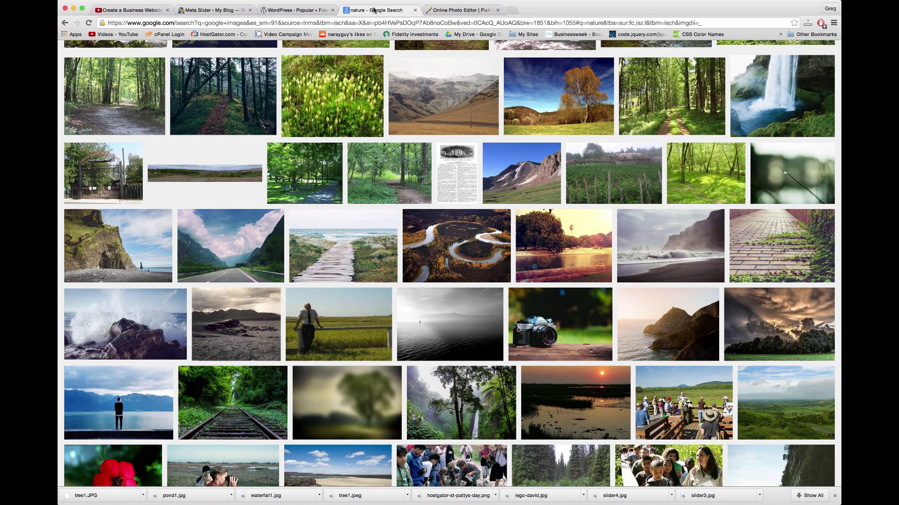
pyautogui.click(415, 10)
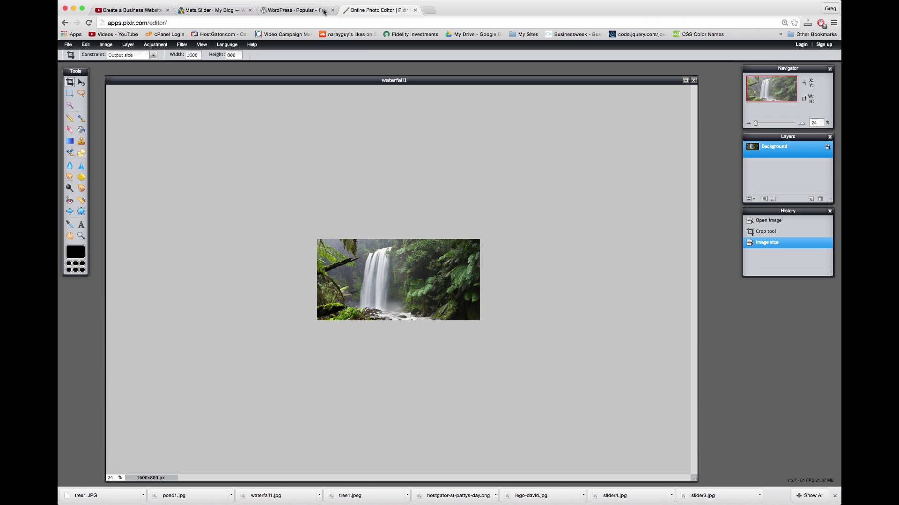
pyautogui.click(415, 10)
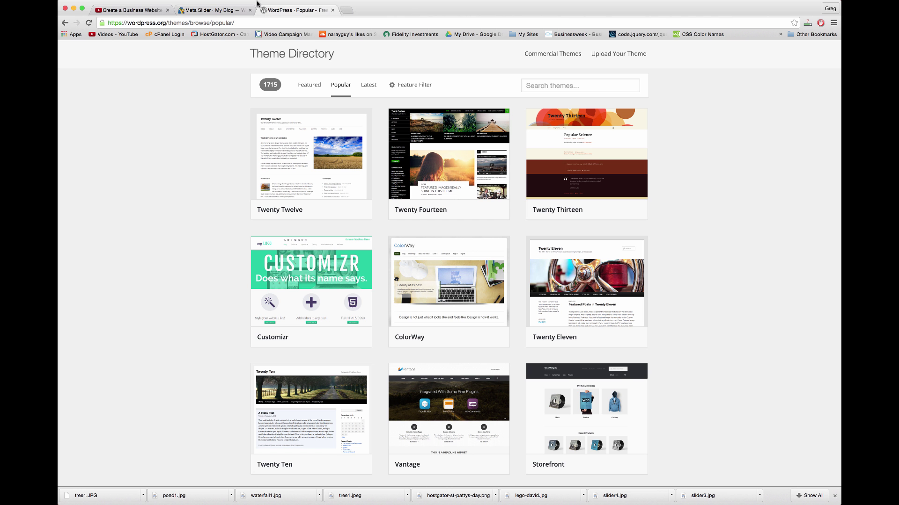
pyautogui.click(232, 11)
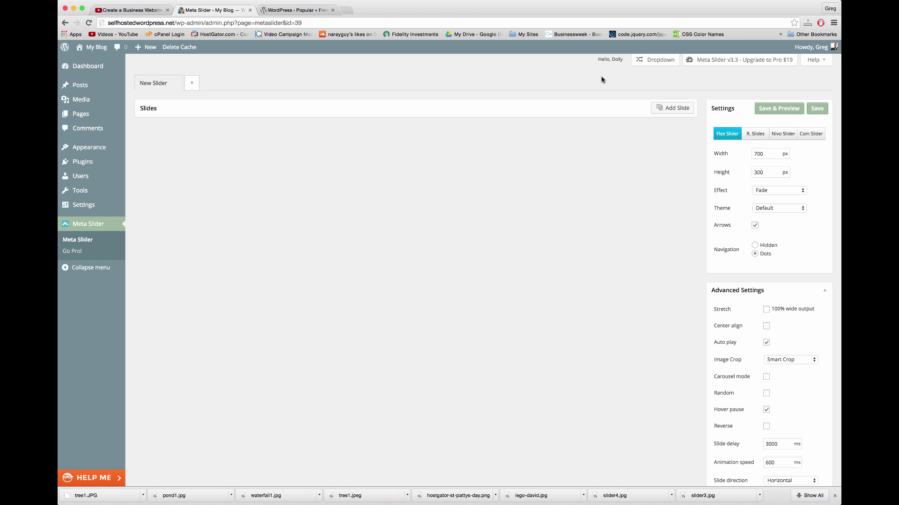
# - Upload waterfall1.jpg, pond1.jpg and tree1.JPG from Downloads and add all three to the slider as slides
pyautogui.click(665, 108)
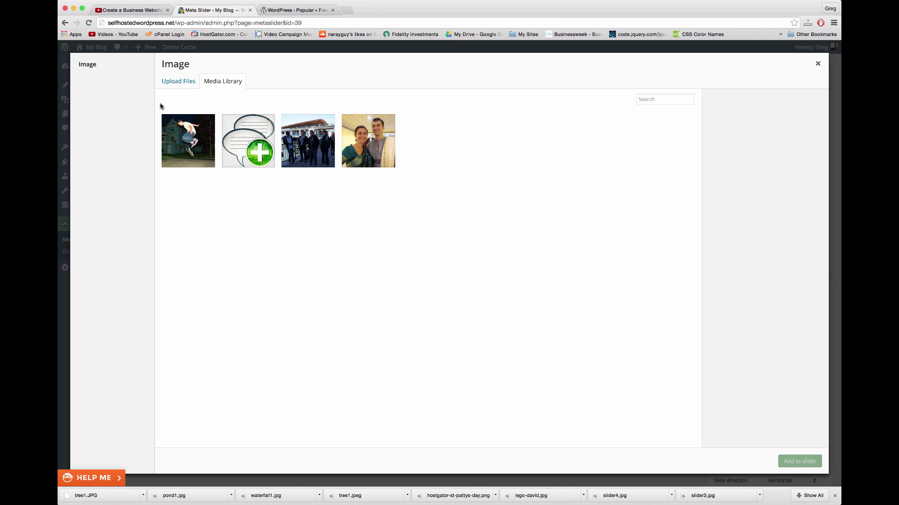
pyautogui.click(182, 81)
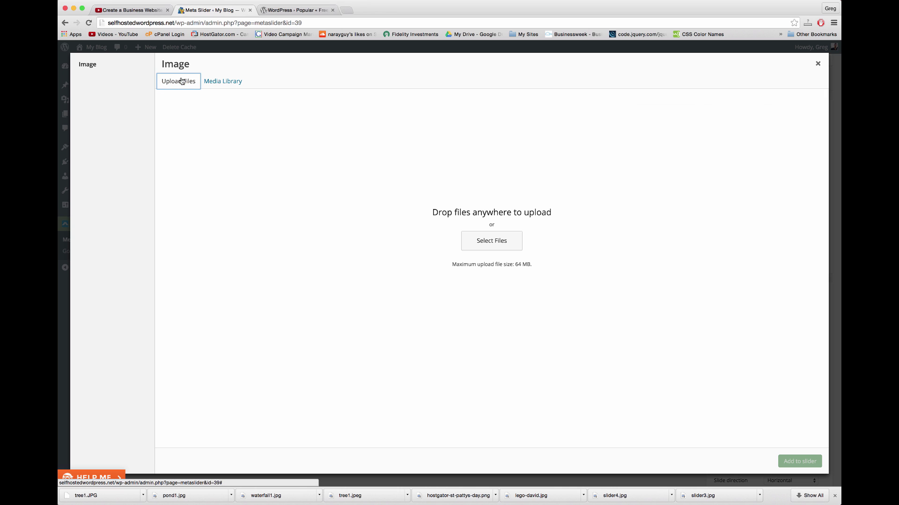
pyautogui.click(494, 241)
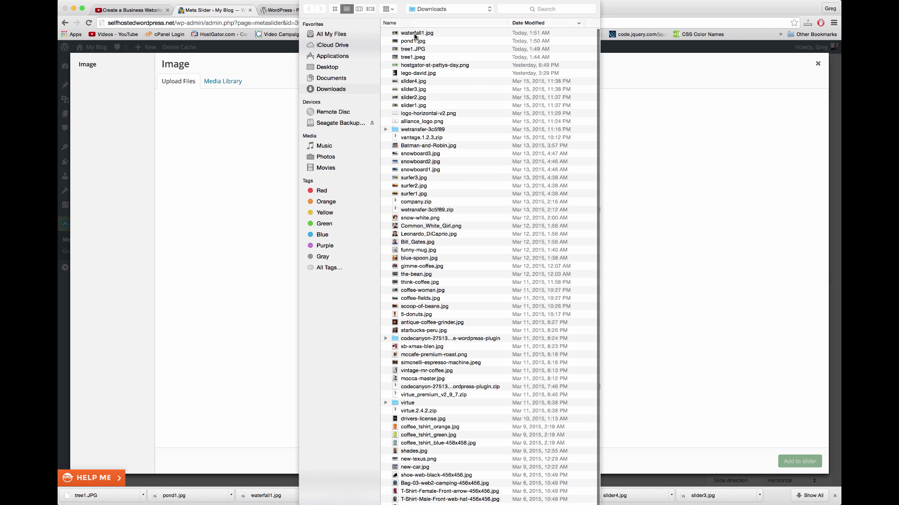
pyautogui.click(415, 34)
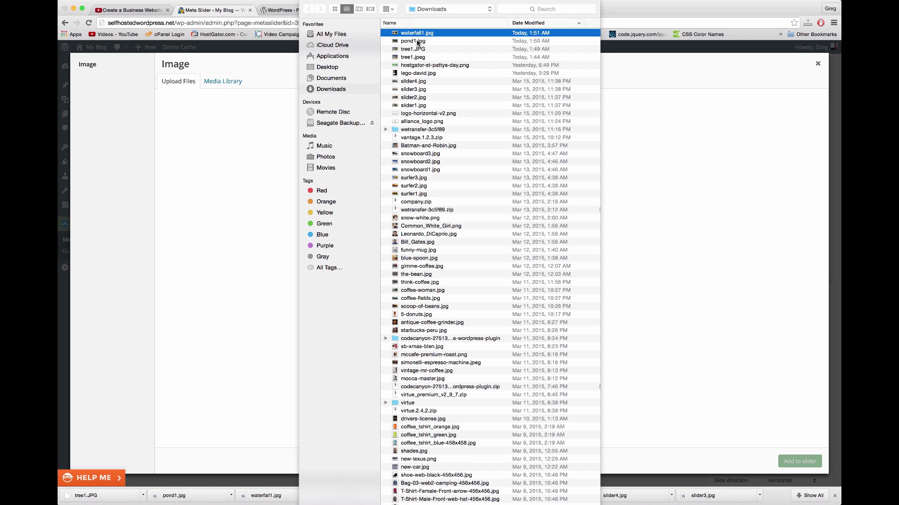
pyautogui.keyDown('super'); pyautogui.click(417, 41); pyautogui.keyUp('super')
pyautogui.keyDown('super'); pyautogui.click(419, 49); pyautogui.keyUp('super')
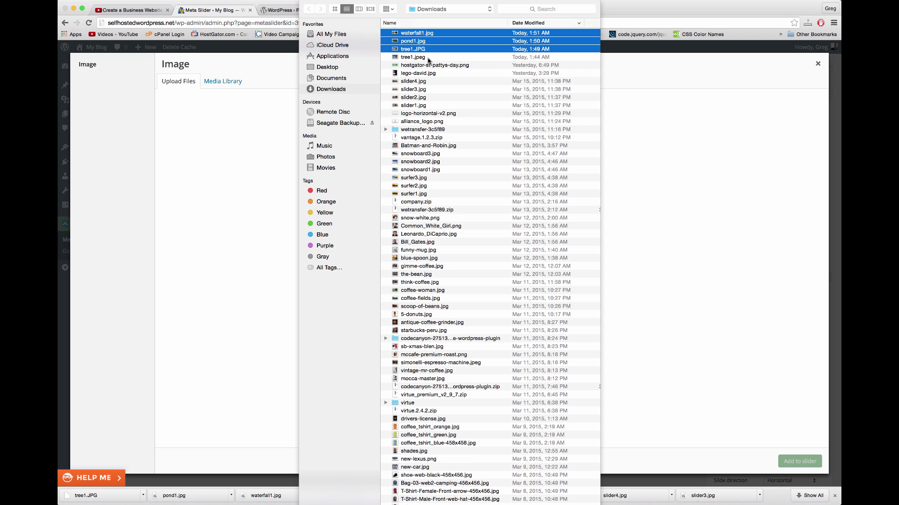
pyautogui.press('Return')
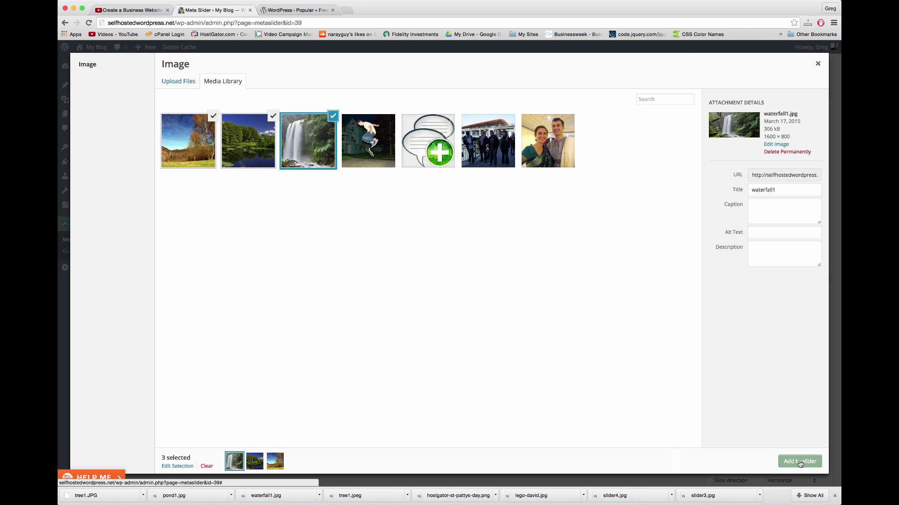
pyautogui.click(799, 462)
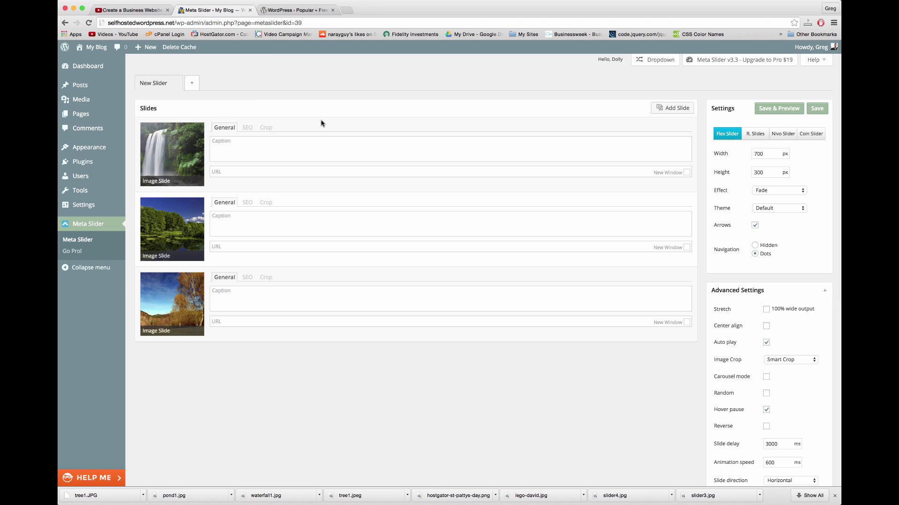
# - Turn on 100% wide output for the slider and read the explanation of the Stretch option
pyautogui.doubleClick(760, 151)
pyautogui.click(758, 174)
pyautogui.doubleClick(767, 173)
pyautogui.click(766, 309)
pyautogui.moveTo(723, 311)
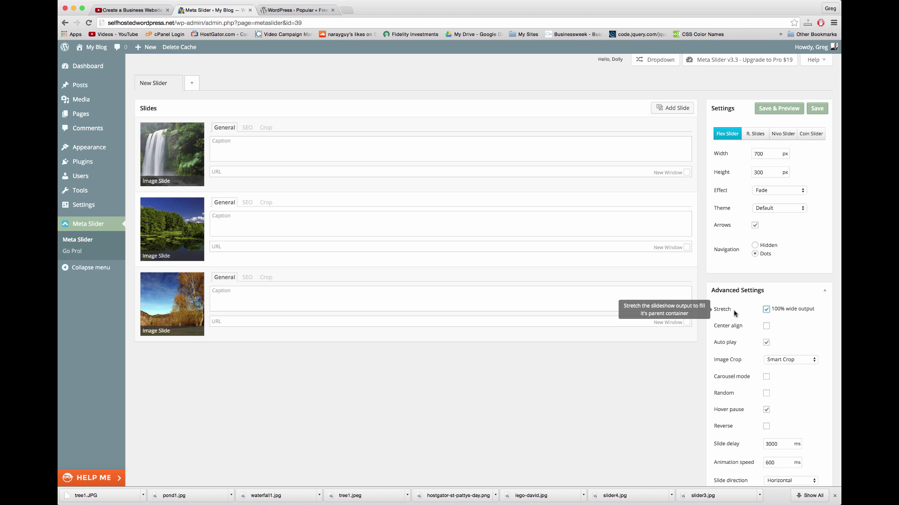
pyautogui.moveTo(738, 328)
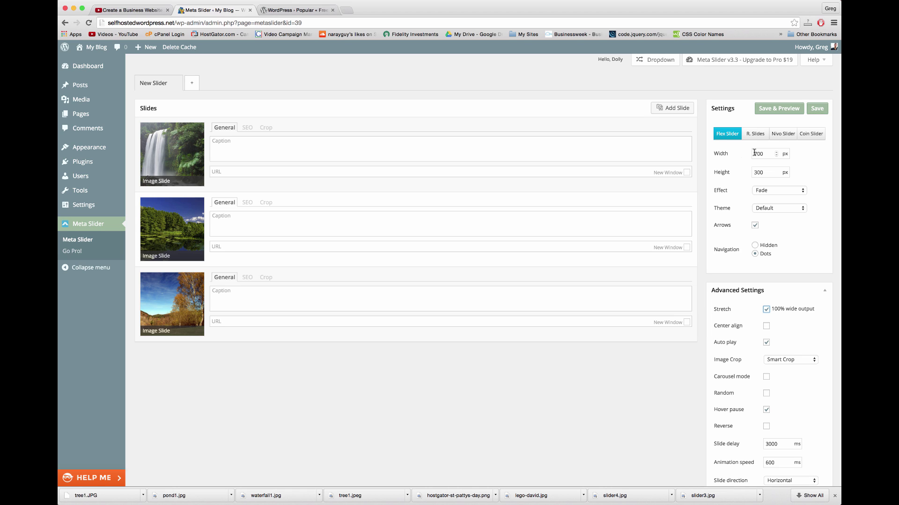
# - Set the slider's width to 1600 px and its height to 640 px
pyautogui.doubleClick(758, 175)
pyautogui.doubleClick(758, 155)
pyautogui.write('16')
pyautogui.doubleClick(755, 172)
pyautogui.write('8')
pyautogui.doubleClick(756, 173)
pyautogui.write('640')
# - Turn off the slider's 100% wide output and set Image Crop to Disabled
pyautogui.scroll(-1, 812, 276)
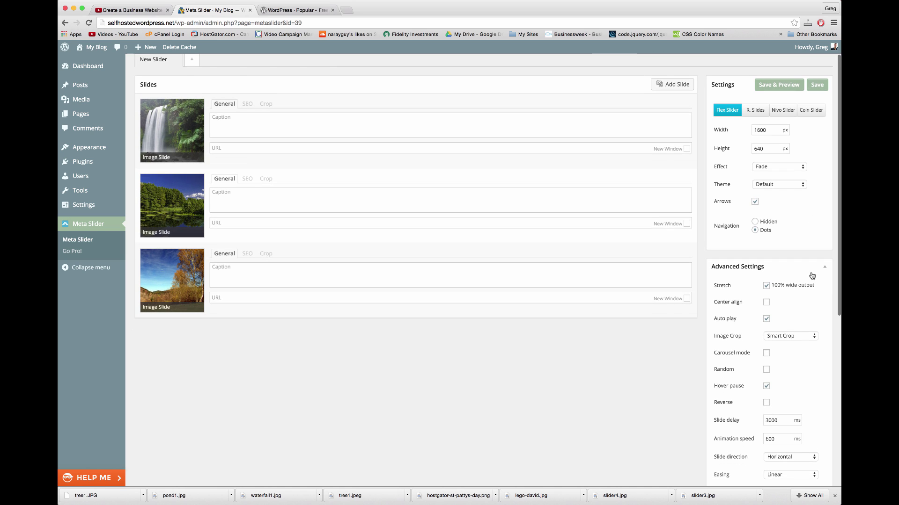
pyautogui.click(766, 286)
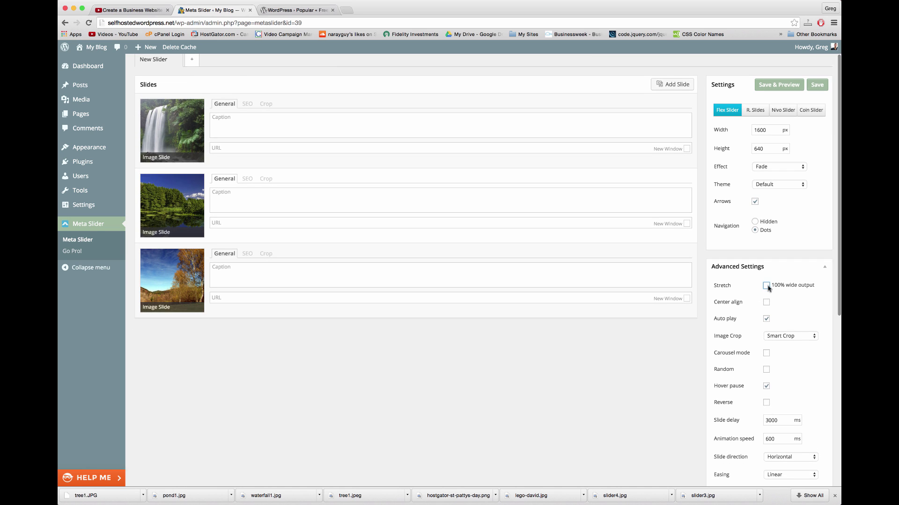
pyautogui.click(782, 335)
pyautogui.click(779, 351)
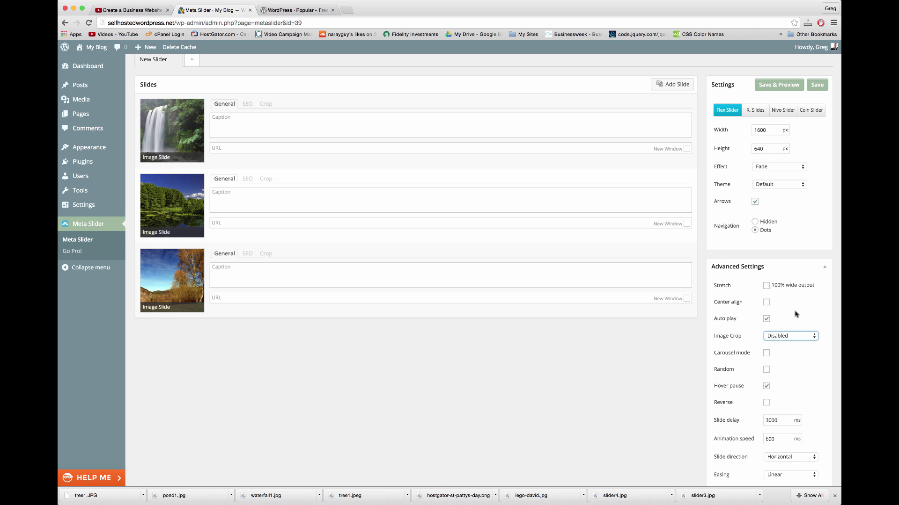
pyautogui.scroll(-3, 796, 314)
# - Rename the slider as Home Slider and save it
pyautogui.scroll(5, 796, 314)
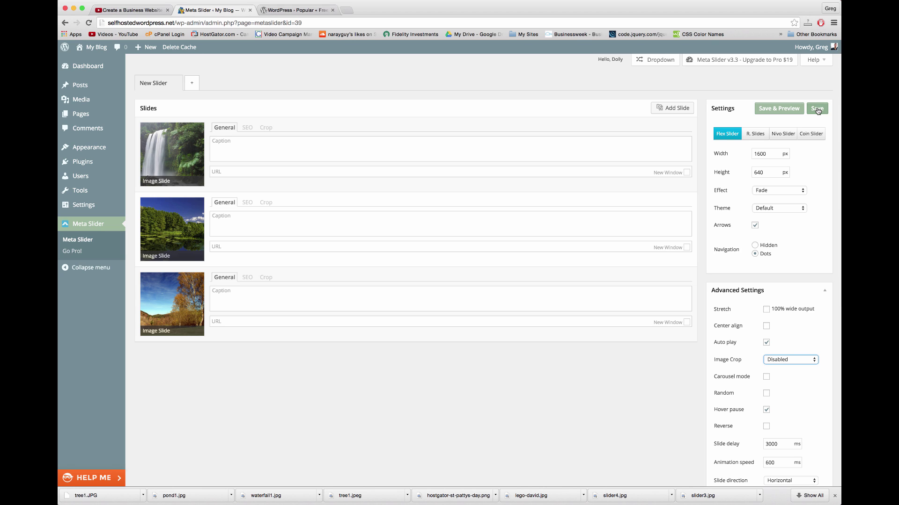
pyautogui.click(152, 82)
pyautogui.write('Hom')
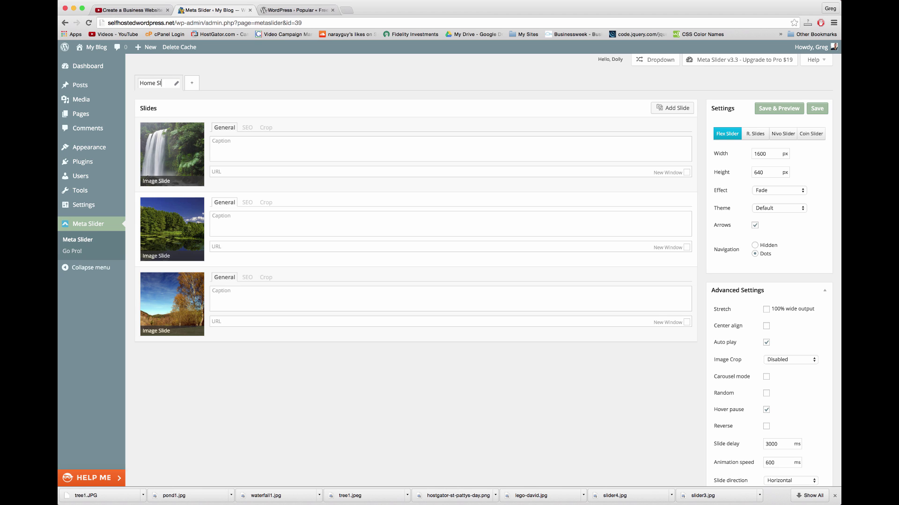
pyautogui.click(817, 108)
# - In the Vantage theme's home settings, choose Home Slider as the Home Page Slider and save the settings
pyautogui.moveTo(96, 150)
pyautogui.click(166, 208)
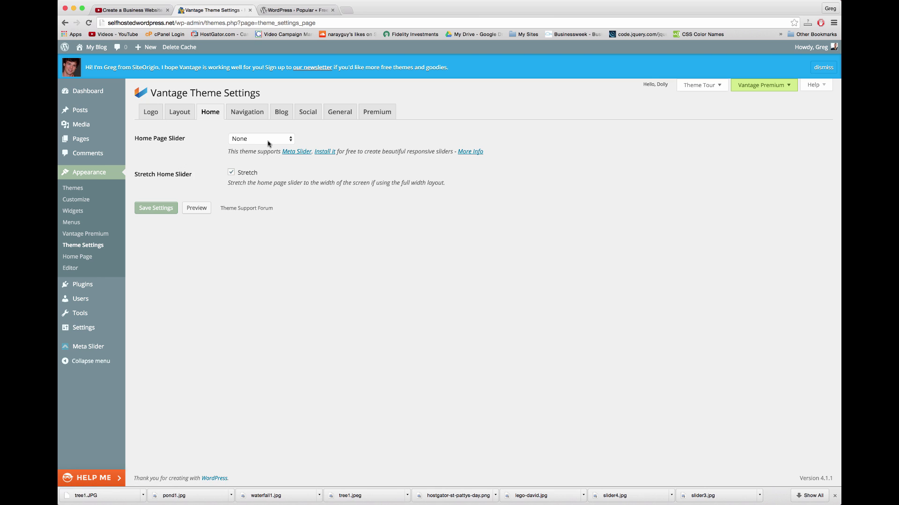
pyautogui.click(268, 140)
pyautogui.click(275, 154)
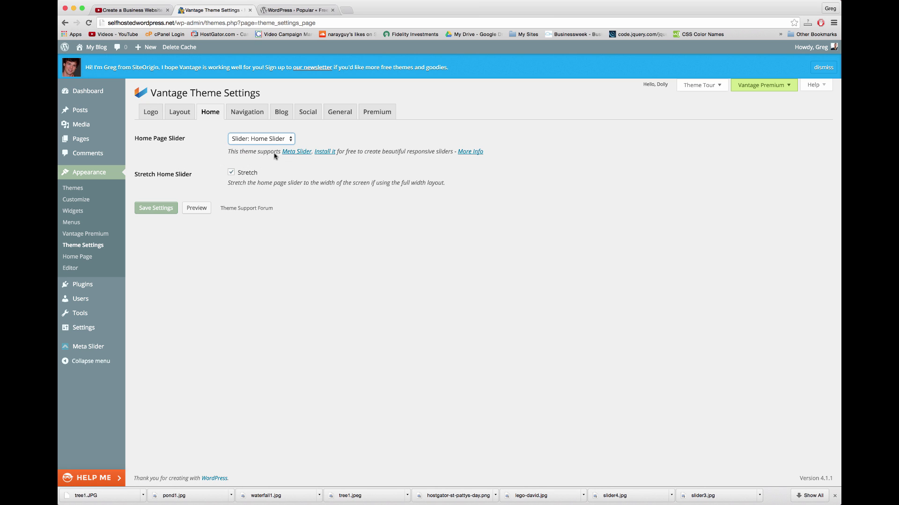
pyautogui.click(157, 209)
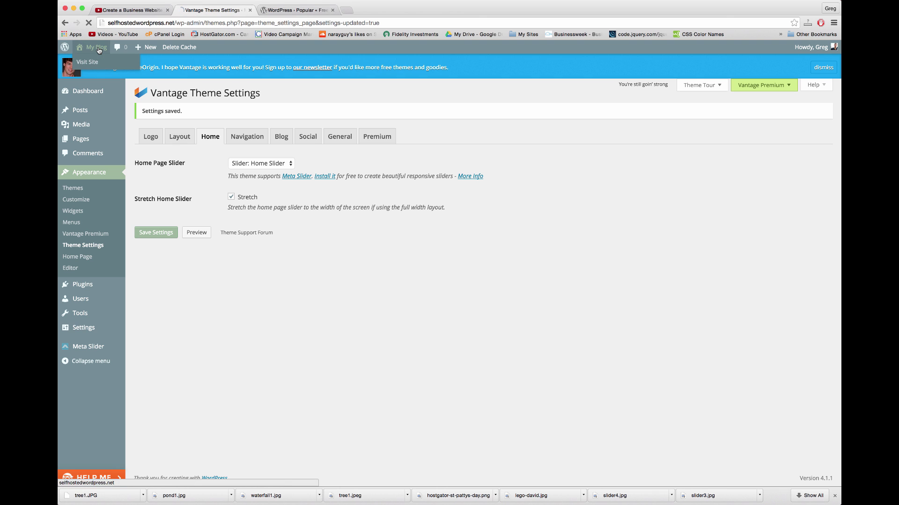
# - Visit the blog's front page and check how the full-width slider and the content below it look
pyautogui.click(99, 49)
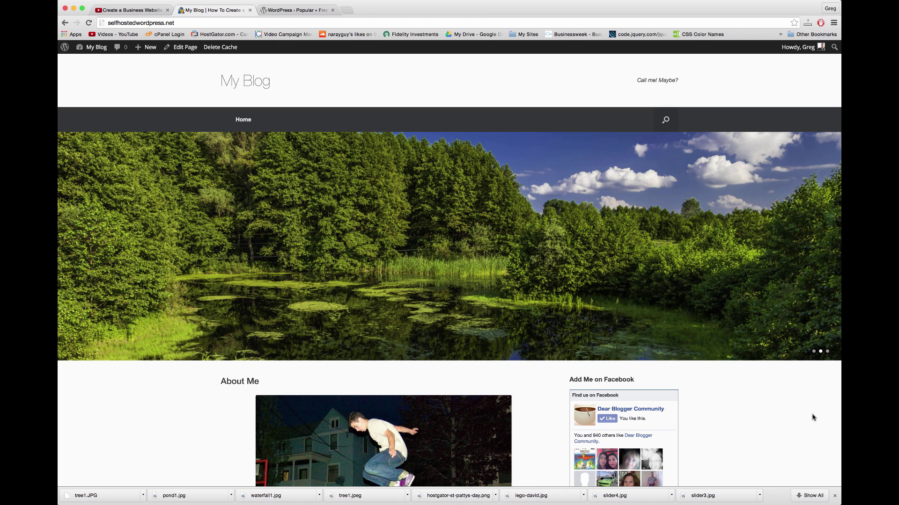
pyautogui.moveTo(429, 227)
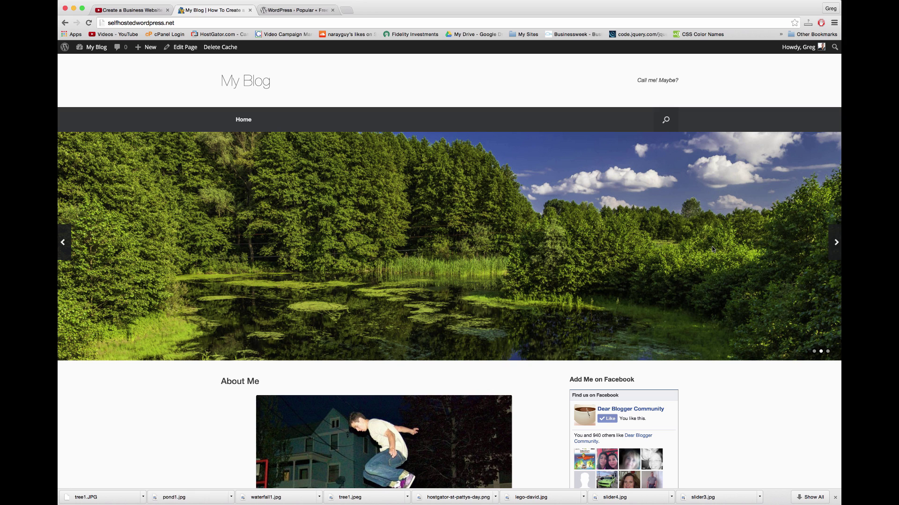
pyautogui.scroll(-3, 394, 255)
pyautogui.scroll(3, 425, 197)
pyautogui.scroll(-5, 479, 252)
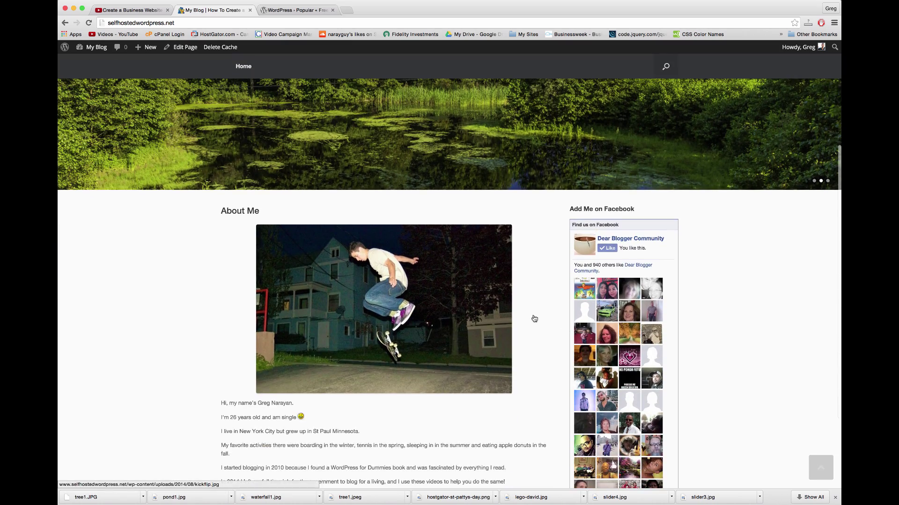
pyautogui.scroll(-3, 534, 319)
pyautogui.scroll(6, 534, 318)
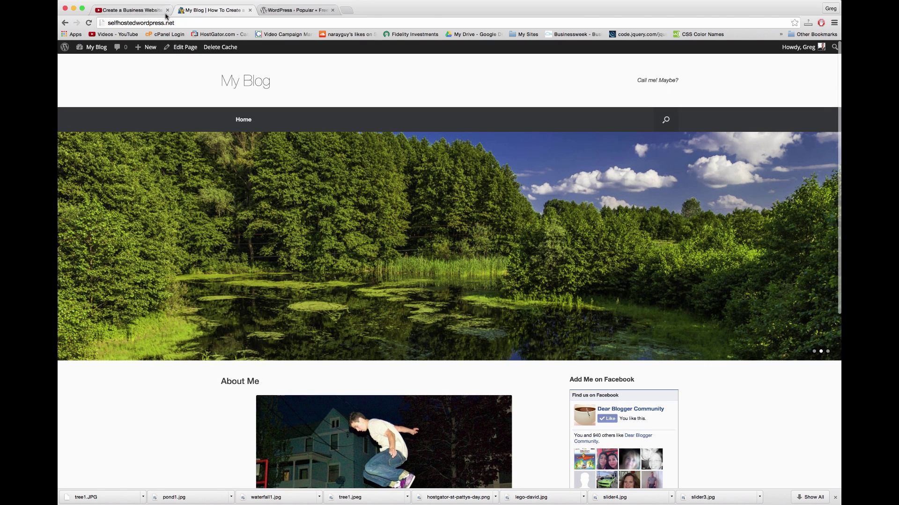
# - Return to the WordPress dashboard and search the plugins available to add for "page builder"
pyautogui.click(97, 47)
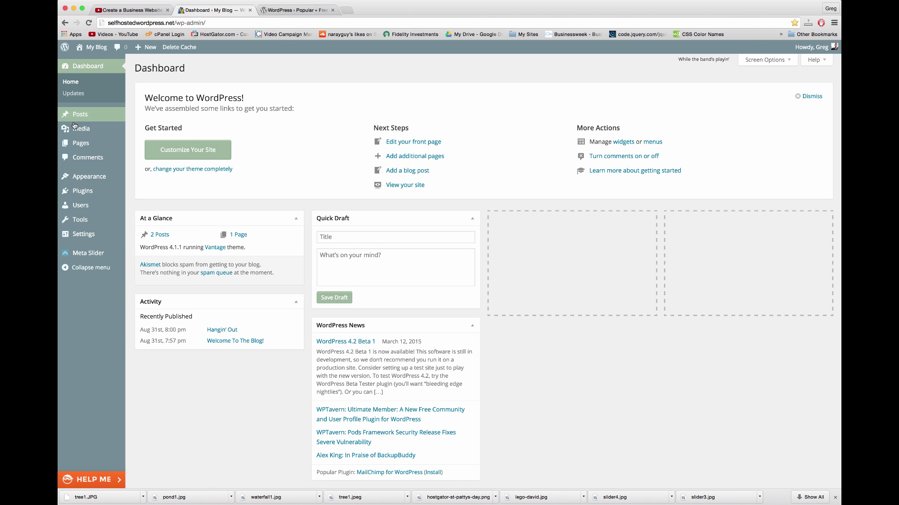
pyautogui.moveTo(93, 178)
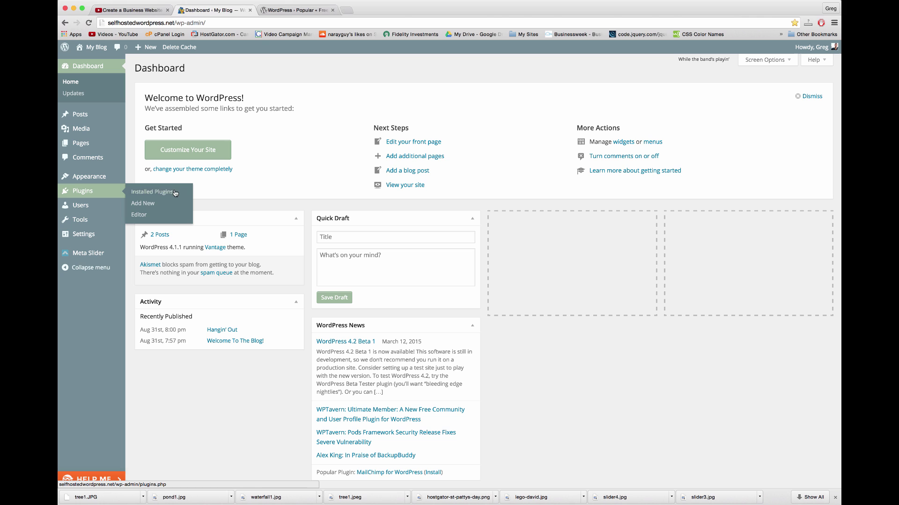
pyautogui.click(157, 203)
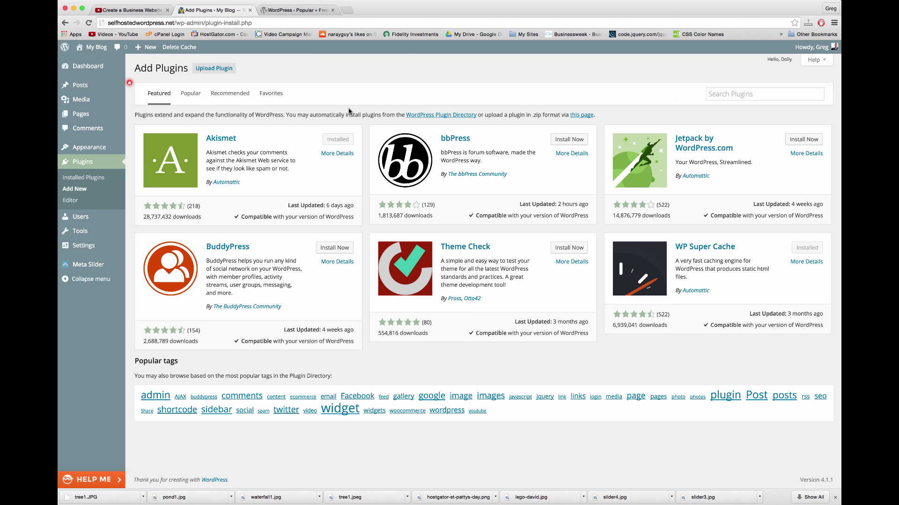
pyautogui.click(740, 95)
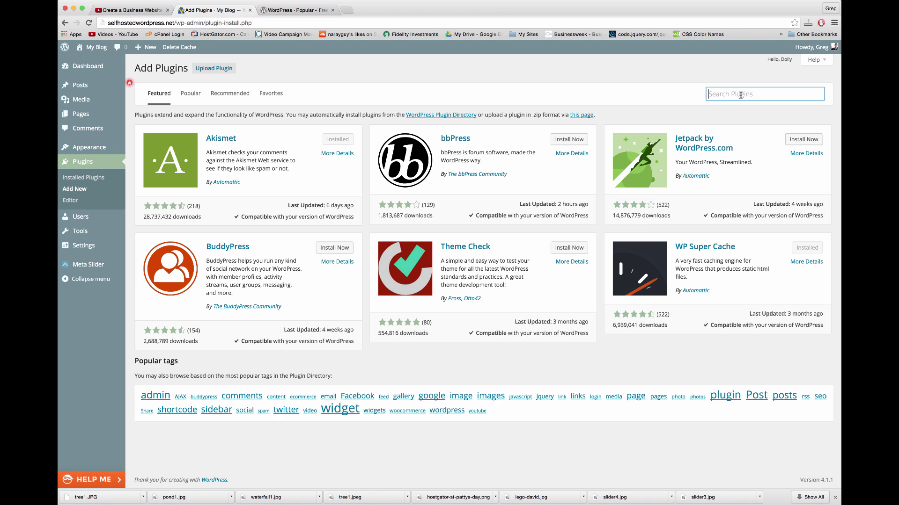
pyautogui.write('page builder')
pyautogui.press('Return')
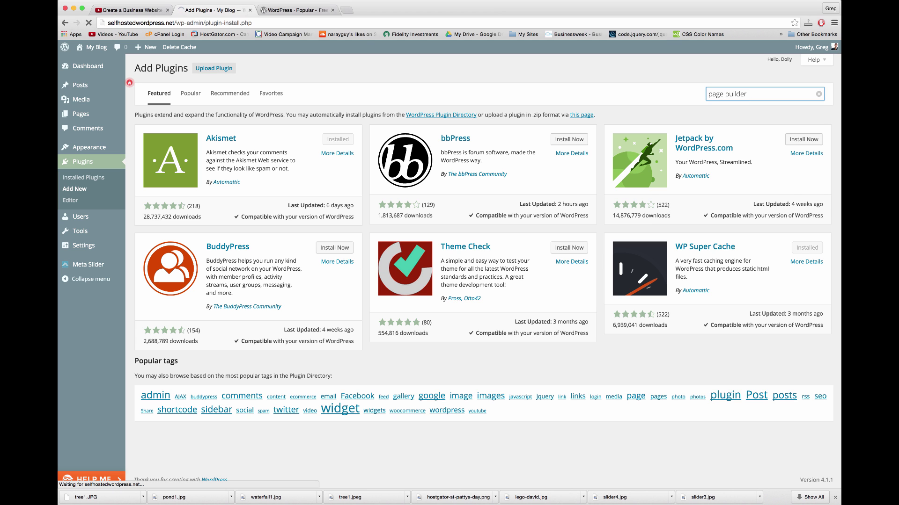
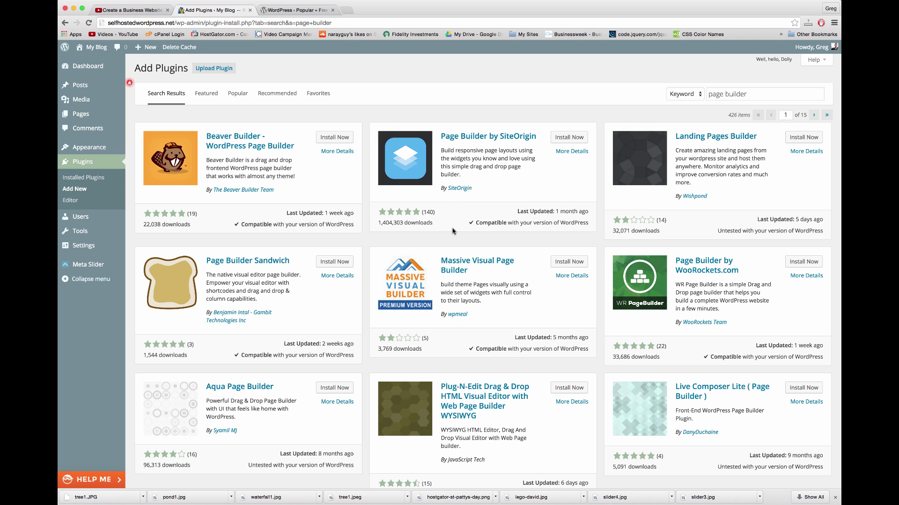
# - Install the Page Builder by SiteOrigin plugin and activate it
pyautogui.click(569, 137)
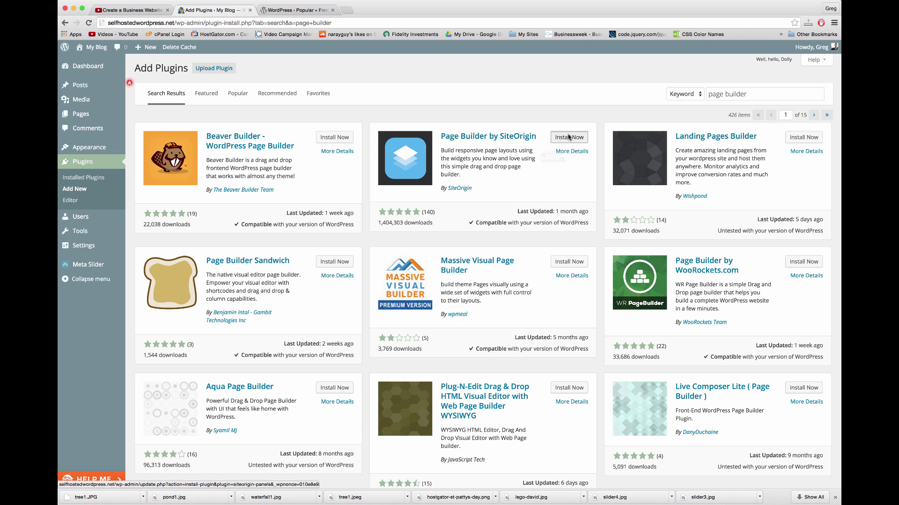
pyautogui.click(616, 176)
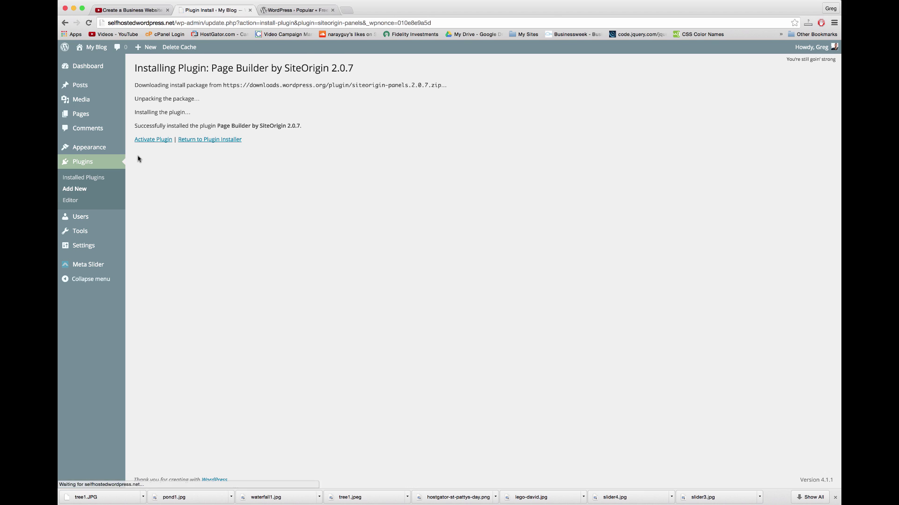
pyautogui.click(154, 140)
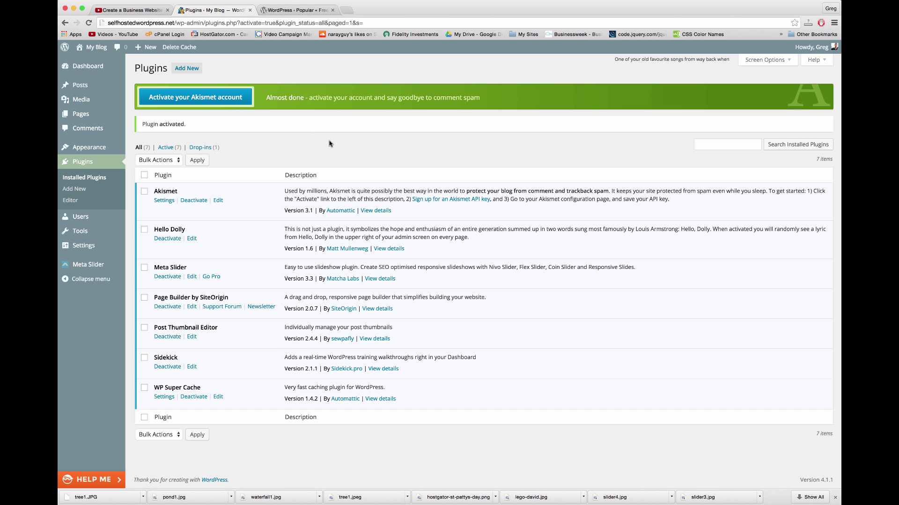
# - Open the Custom Home Page builder from the site's appearance settings
pyautogui.moveTo(82, 148)
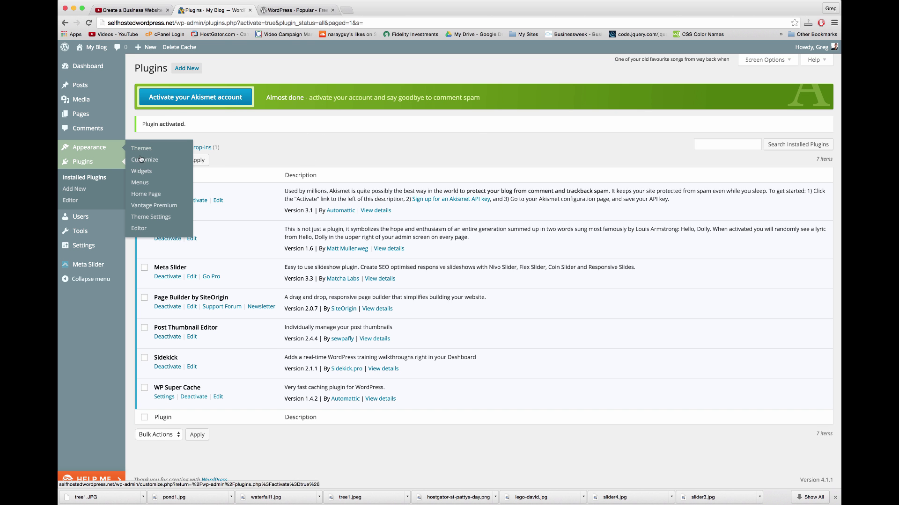
pyautogui.click(156, 217)
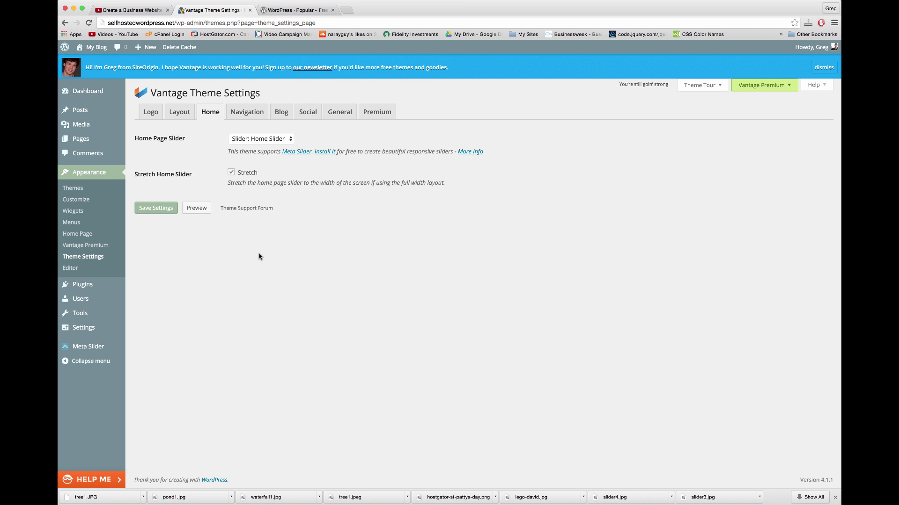
pyautogui.click(84, 234)
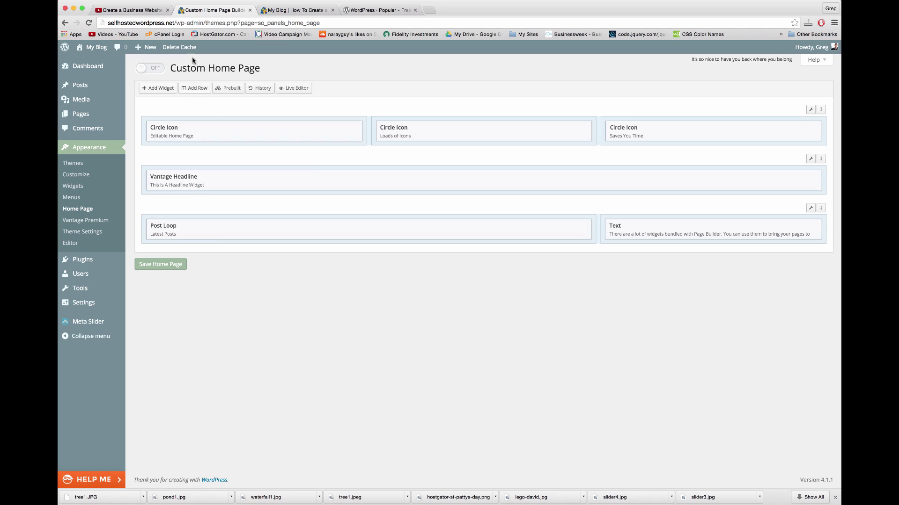
# - Review the live blog's current front page layout below the slider
pyautogui.click(296, 10)
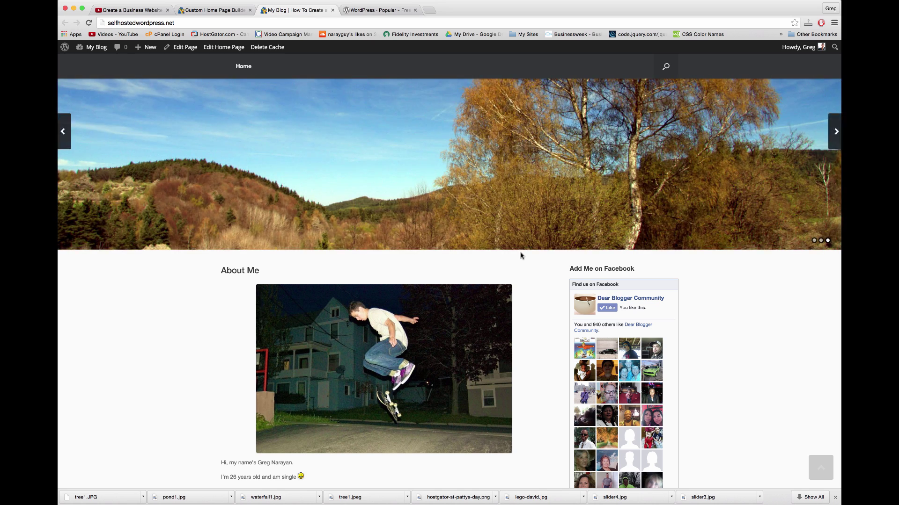
pyautogui.scroll(-4, 520, 255)
pyautogui.scroll(5, 521, 256)
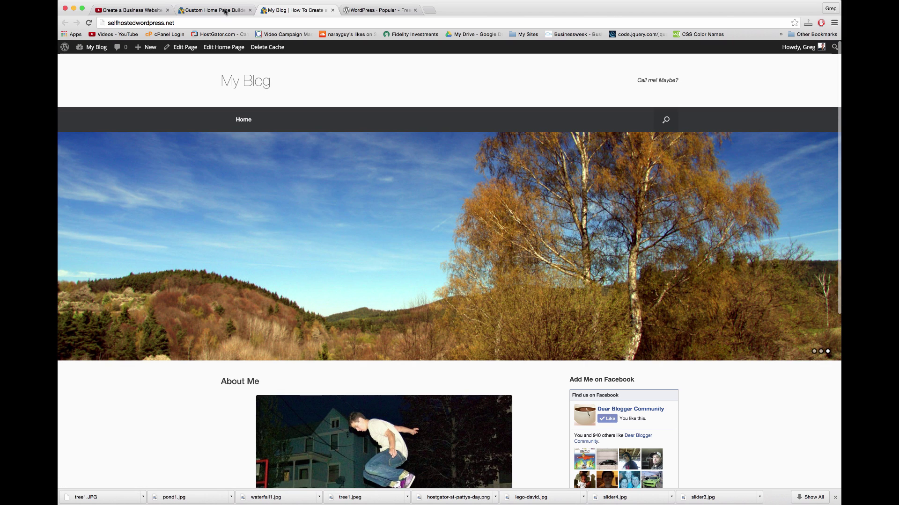
# - Turn on the Custom Home Page in the builder and save the home page
pyautogui.click(225, 10)
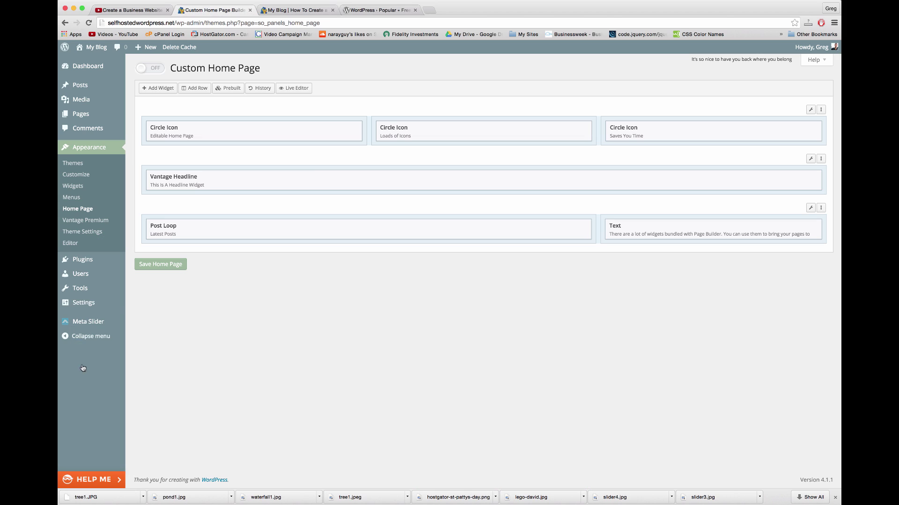
pyautogui.click(153, 68)
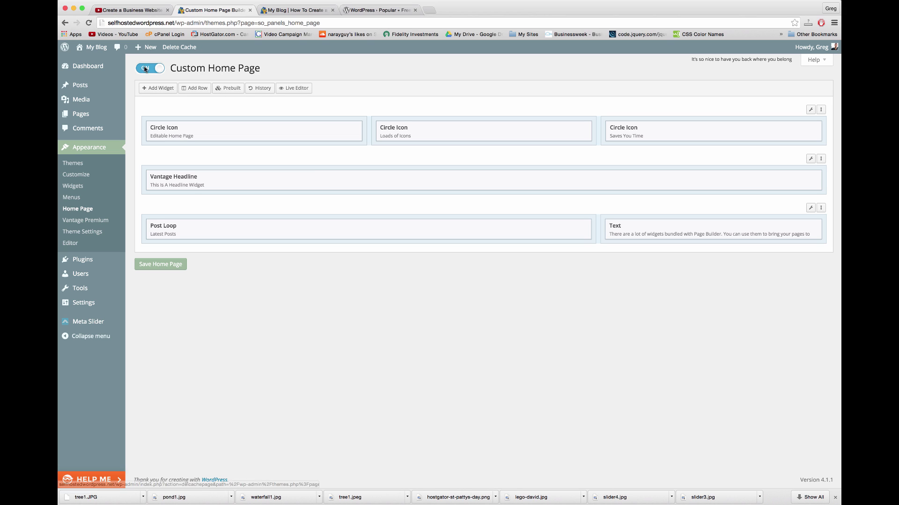
pyautogui.click(178, 266)
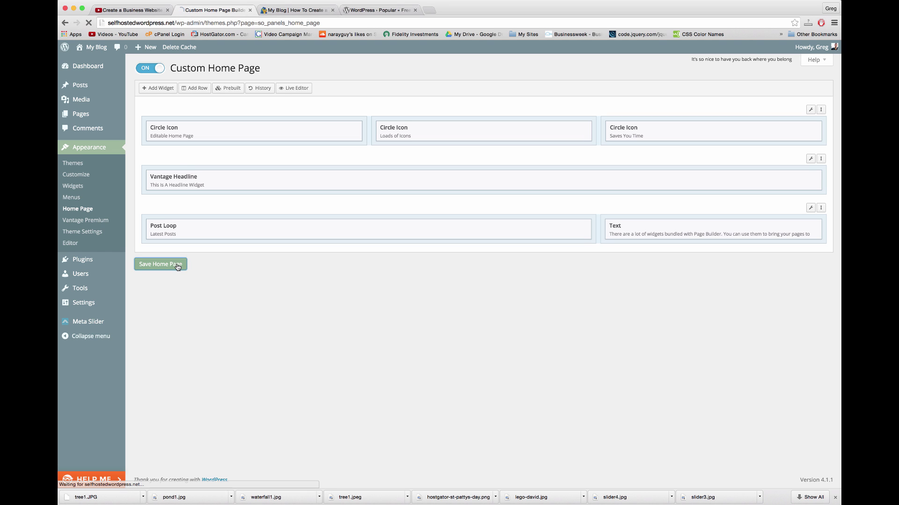
# - Reload the live blog and examine the new home page's circle icons, headline and latest posts sections
pyautogui.click(296, 10)
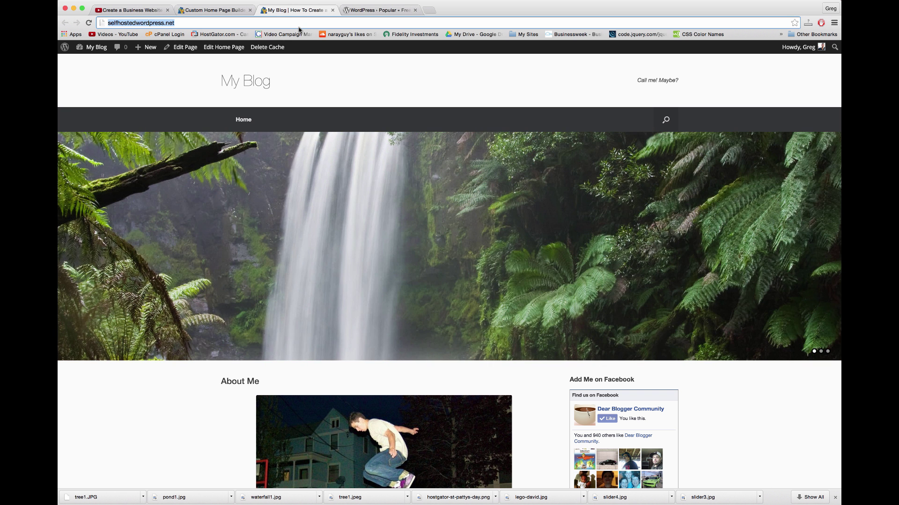
pyautogui.press('Return')
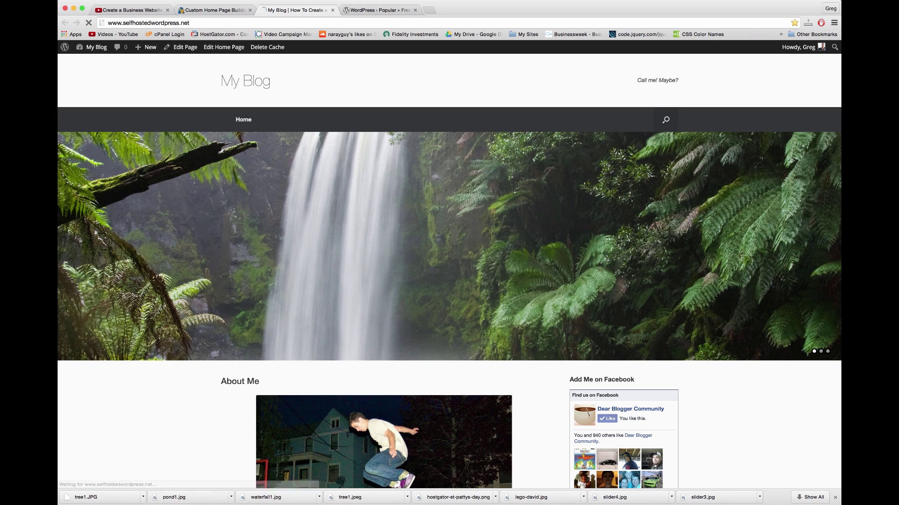
pyautogui.scroll(-3, 355, 208)
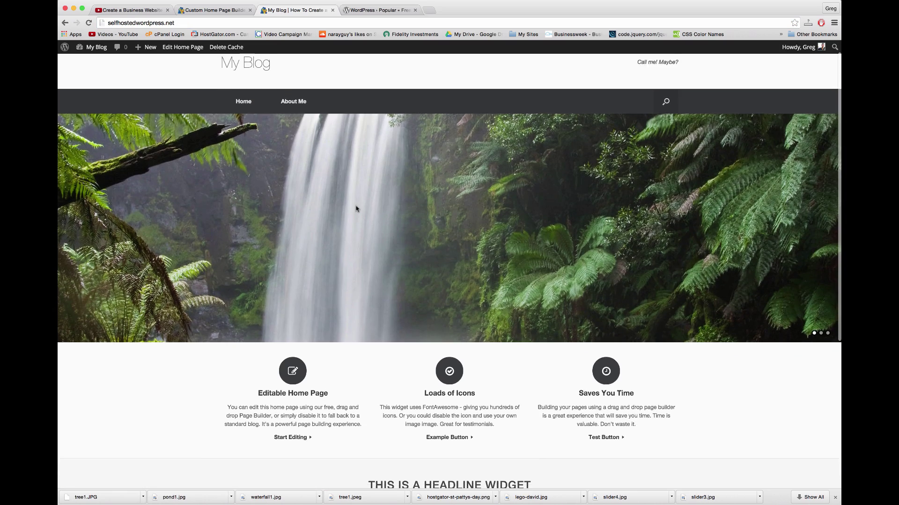
pyautogui.scroll(-5, 356, 208)
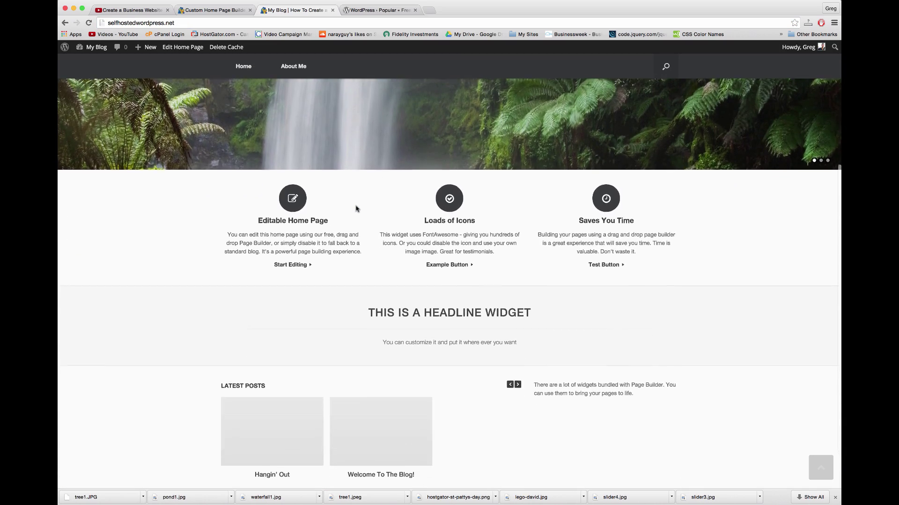
pyautogui.scroll(6, 356, 209)
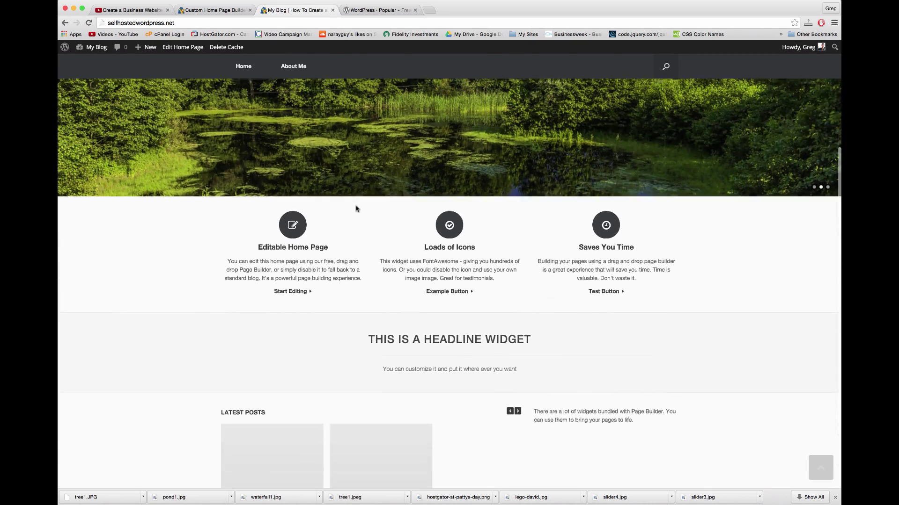
pyautogui.scroll(-6, 355, 208)
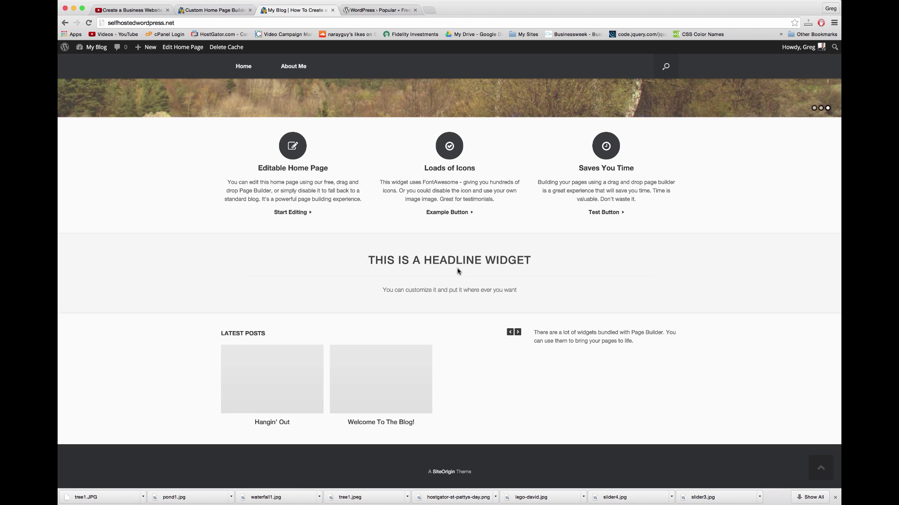
# - Look at the example business website in the YouTube tutorial video for comparison
pyautogui.click(136, 10)
pyautogui.scroll(-2, 296, 363)
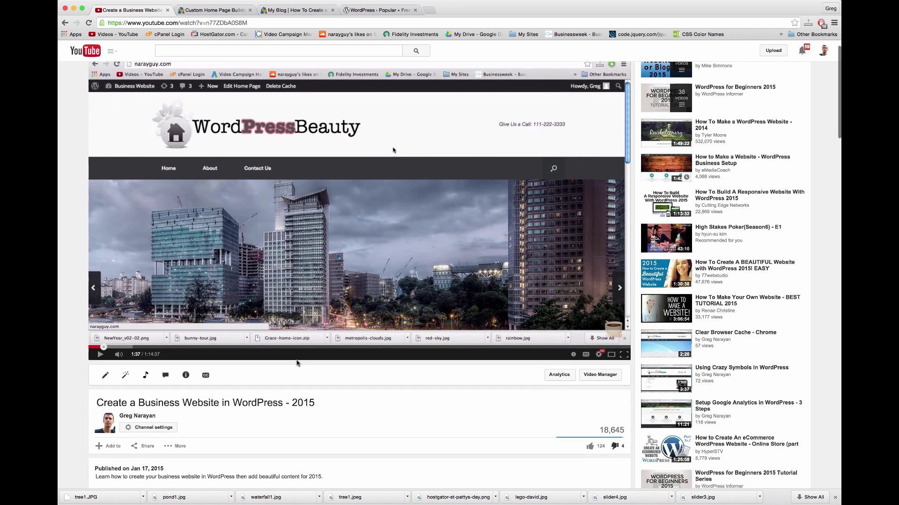
pyautogui.scroll(-2, 296, 363)
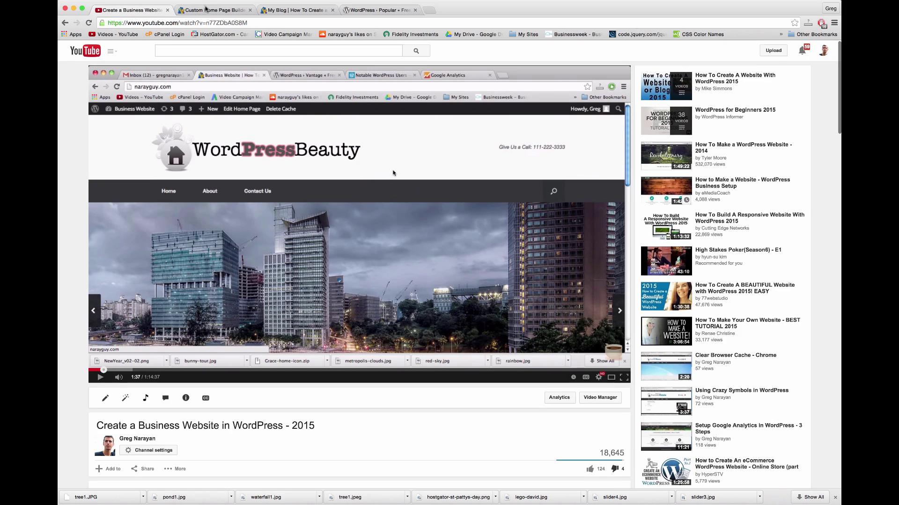
# - In the Custom Home Page builder, delete the Vantage Headline widget and the row that held it
pyautogui.click(208, 10)
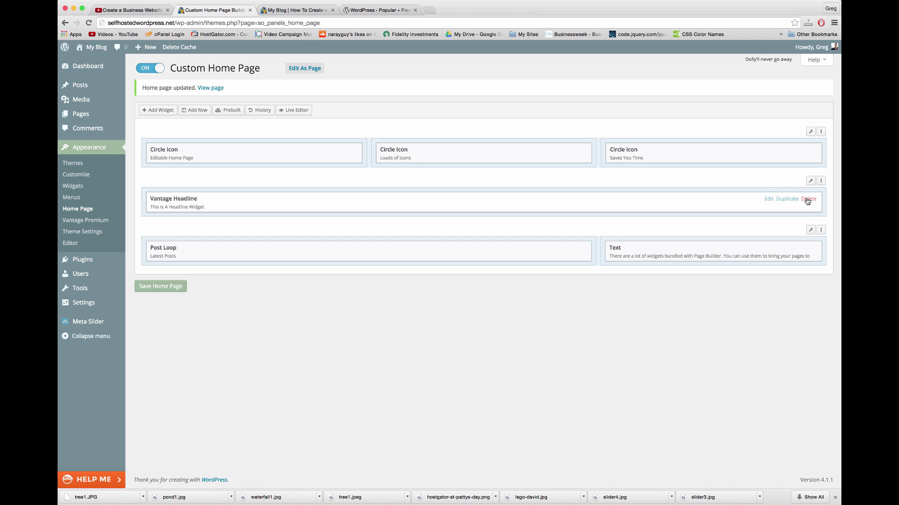
pyautogui.click(808, 199)
pyautogui.moveTo(810, 180)
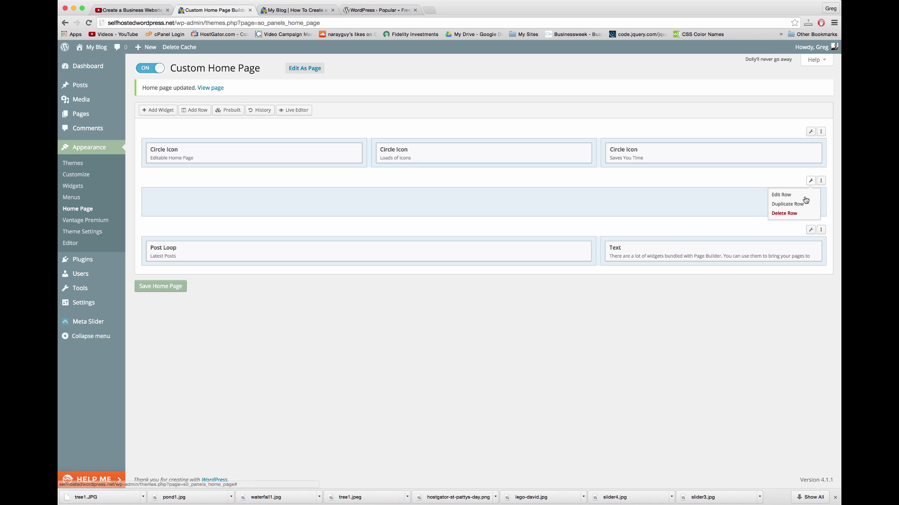
pyautogui.click(791, 214)
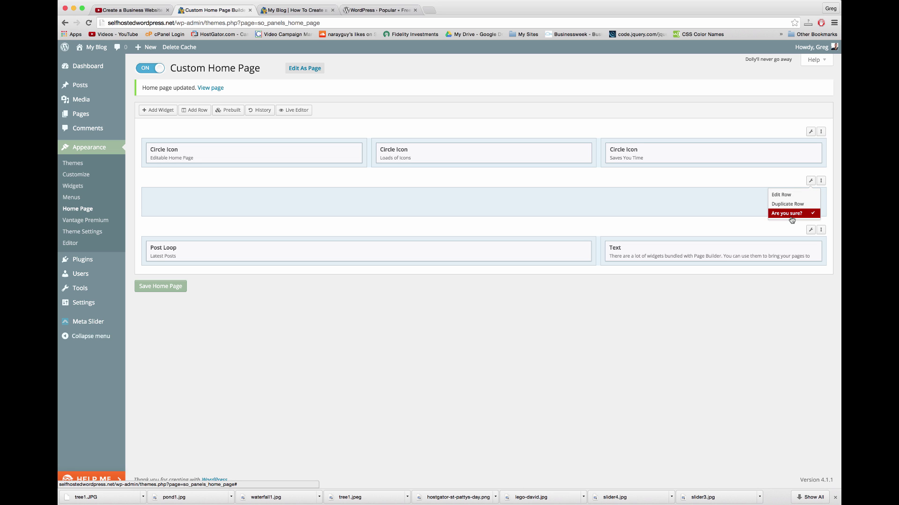
pyautogui.click(790, 215)
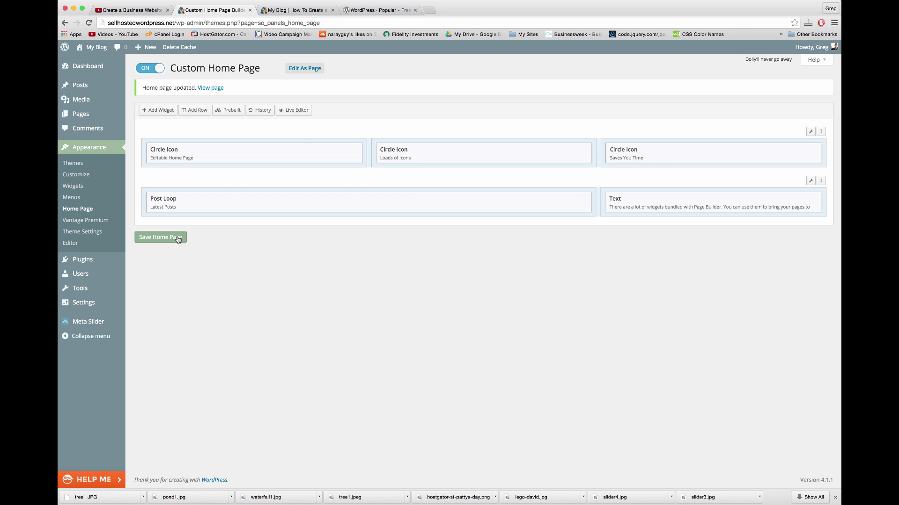
# - Add a new single-column row to the Custom Home Page layout
pyautogui.click(200, 113)
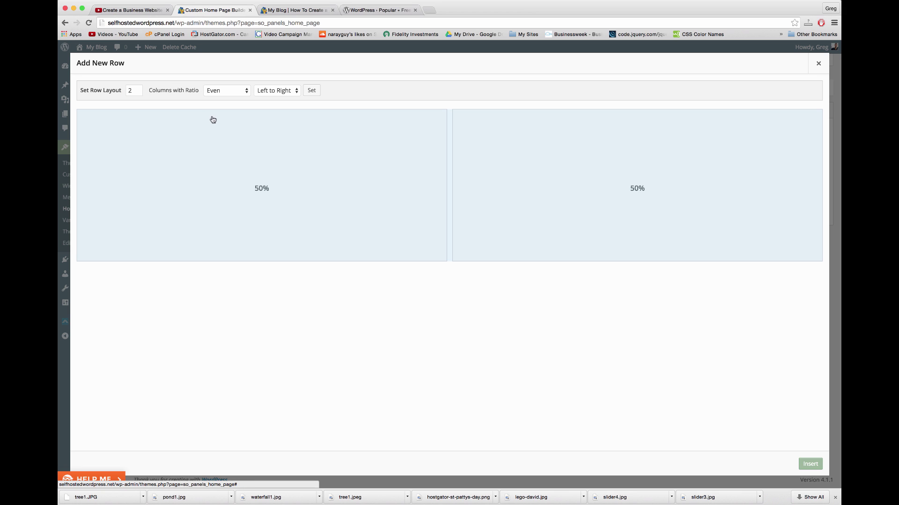
pyautogui.doubleClick(140, 91)
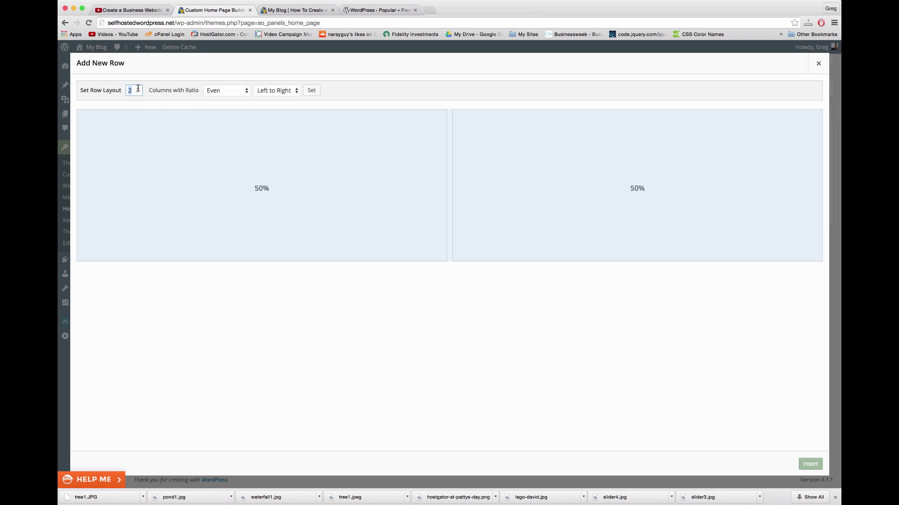
pyautogui.write('3')
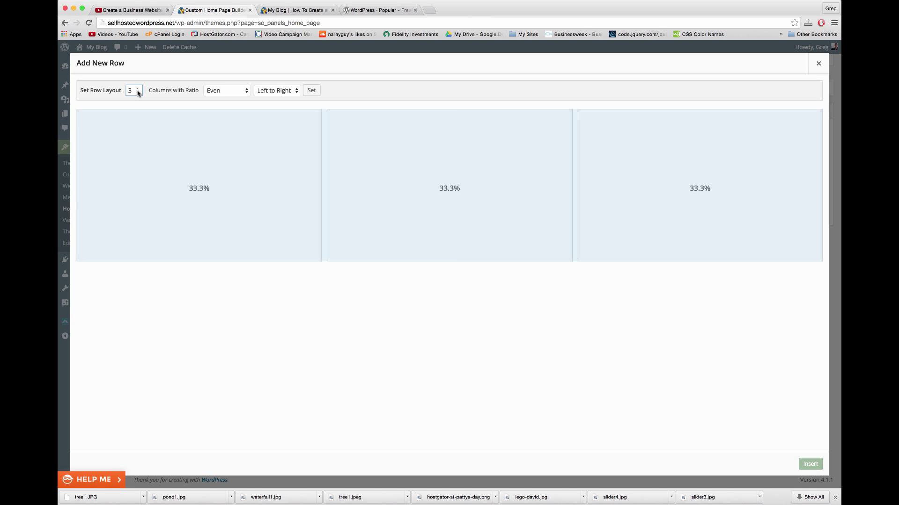
pyautogui.click(138, 93)
pyautogui.click(138, 92)
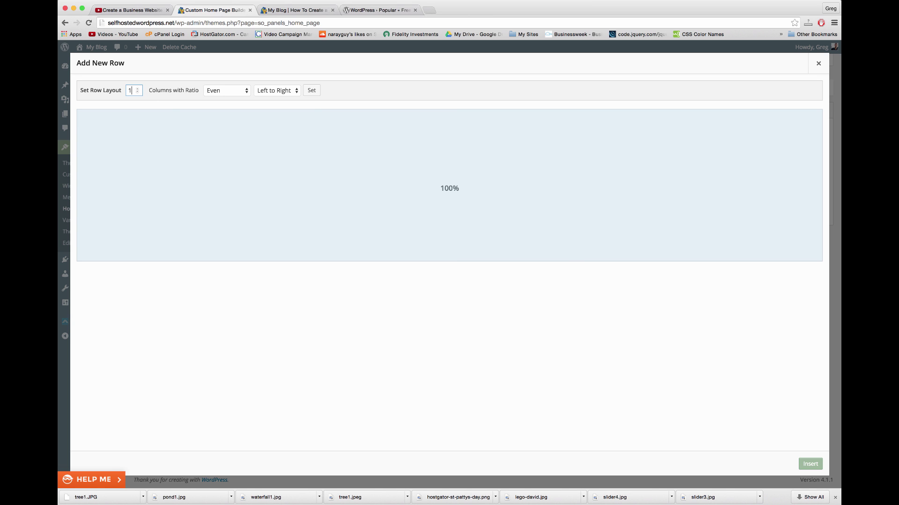
pyautogui.click(810, 464)
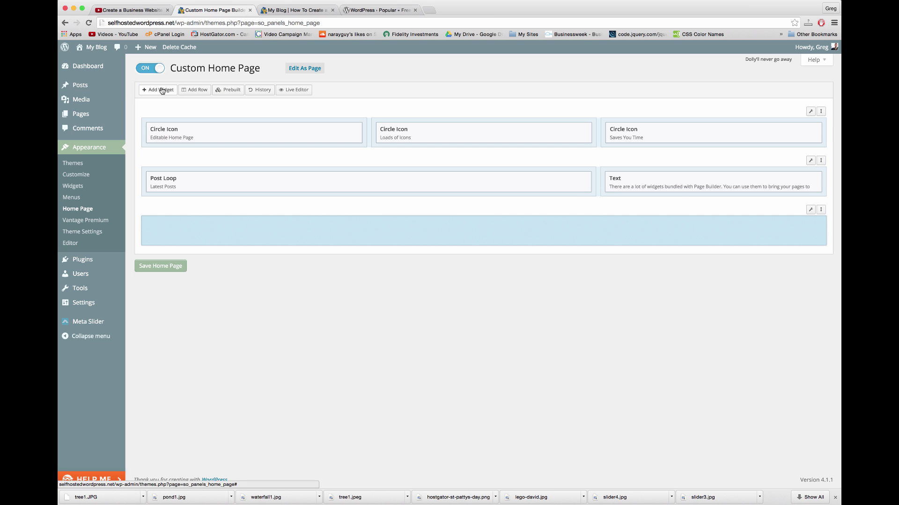
# - Add a Vantage Headline widget to the empty row with headline "Amazing Title" and sub headline "Some awesome copy below the title"
pyautogui.click(159, 88)
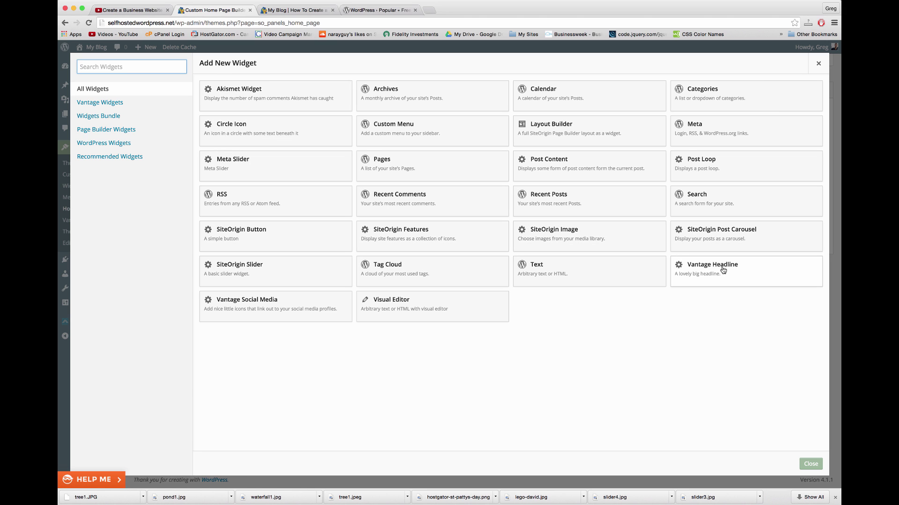
pyautogui.click(768, 265)
pyautogui.click(768, 227)
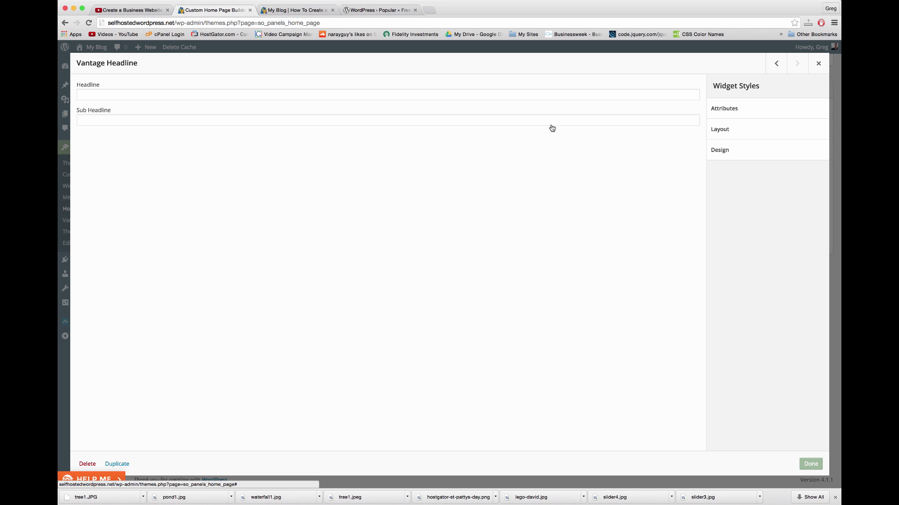
pyautogui.click(118, 94)
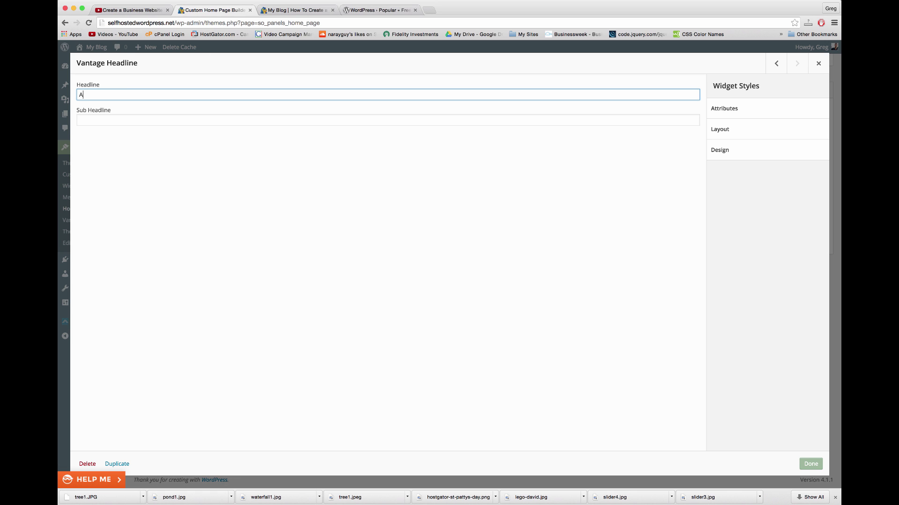
pyautogui.click(80, 120)
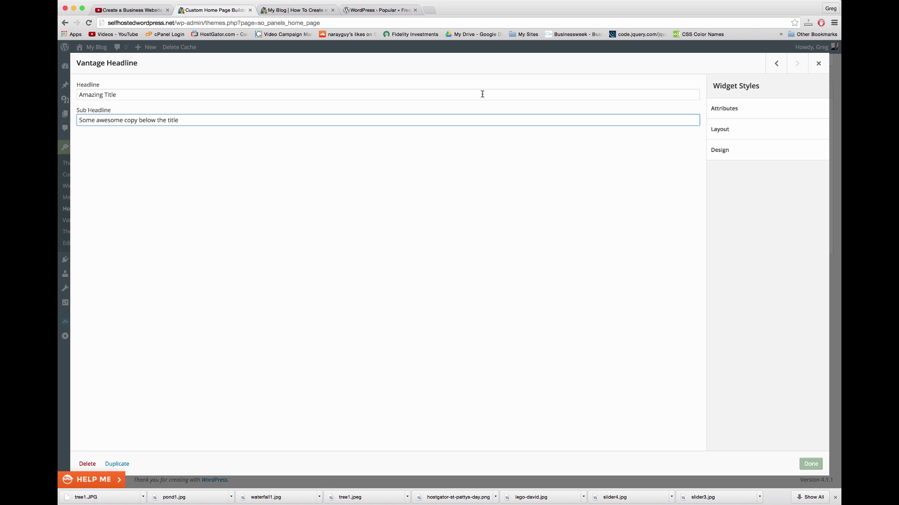
pyautogui.click(737, 156)
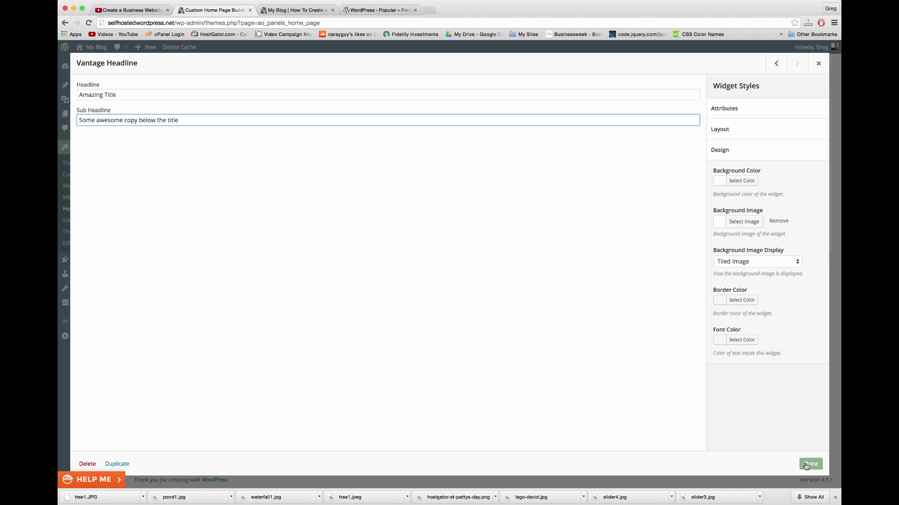
pyautogui.click(806, 465)
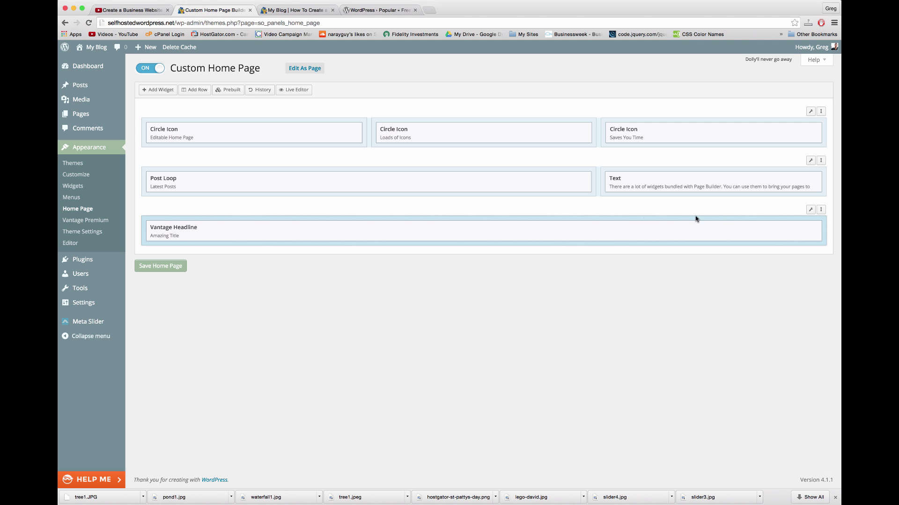
# - Set the headline row's theme background color to light gray #efefef, keep the Standard row layout, and save the row
pyautogui.click(809, 211)
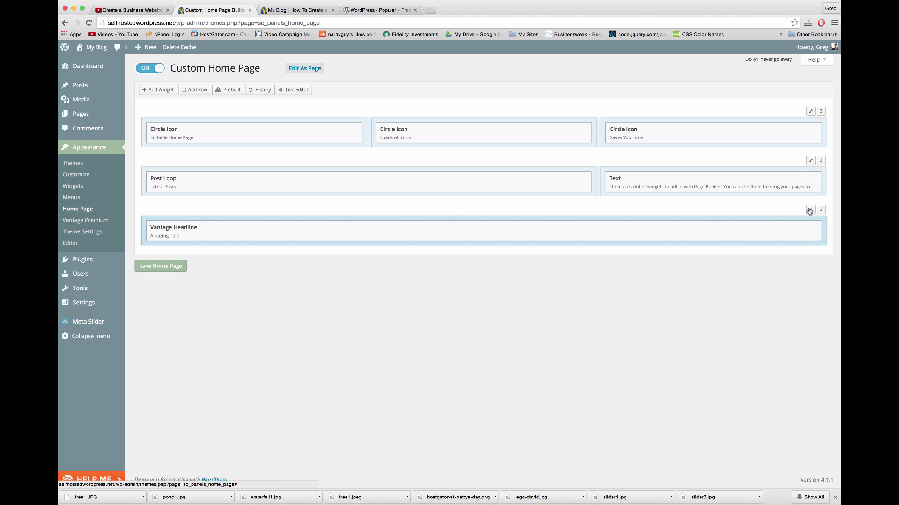
pyautogui.moveTo(812, 211)
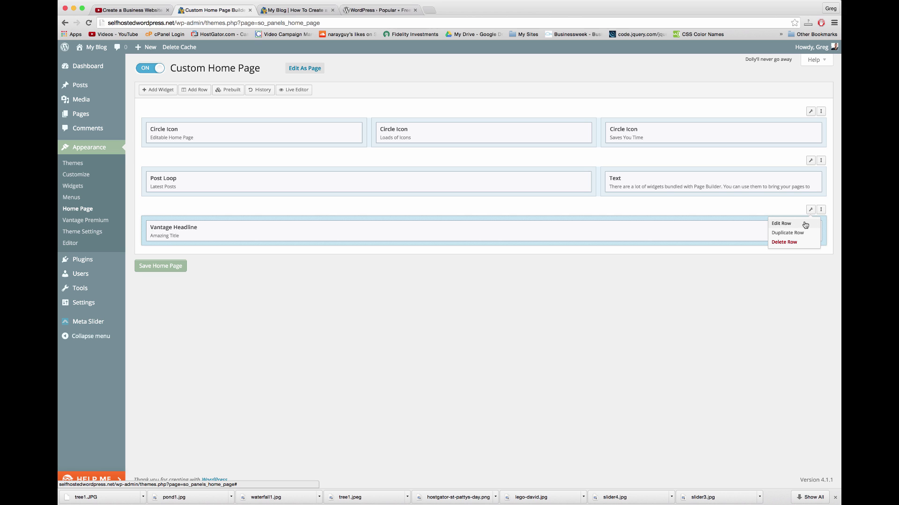
pyautogui.click(805, 225)
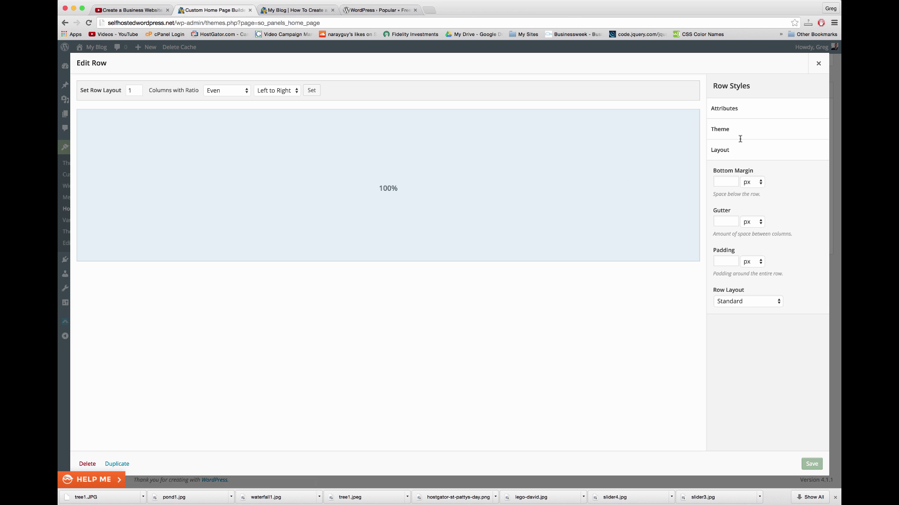
pyautogui.click(749, 115)
pyautogui.click(749, 117)
pyautogui.click(752, 128)
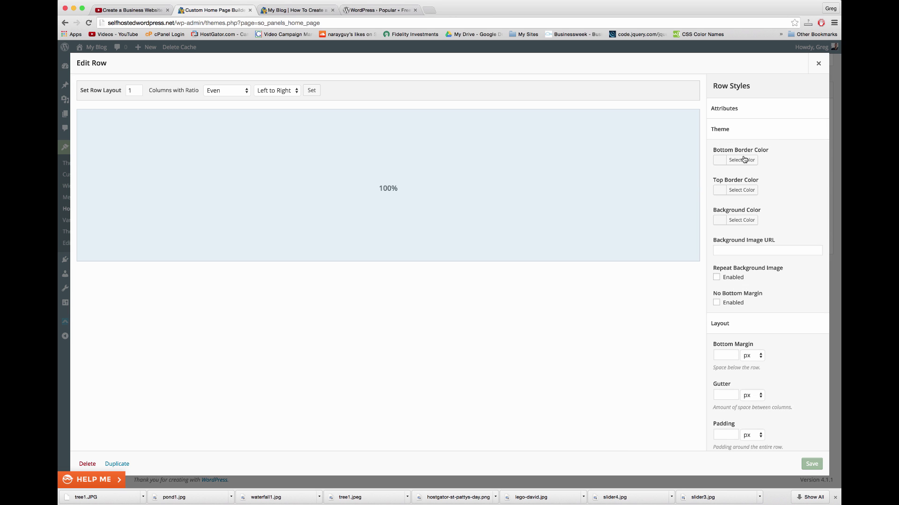
pyautogui.click(724, 220)
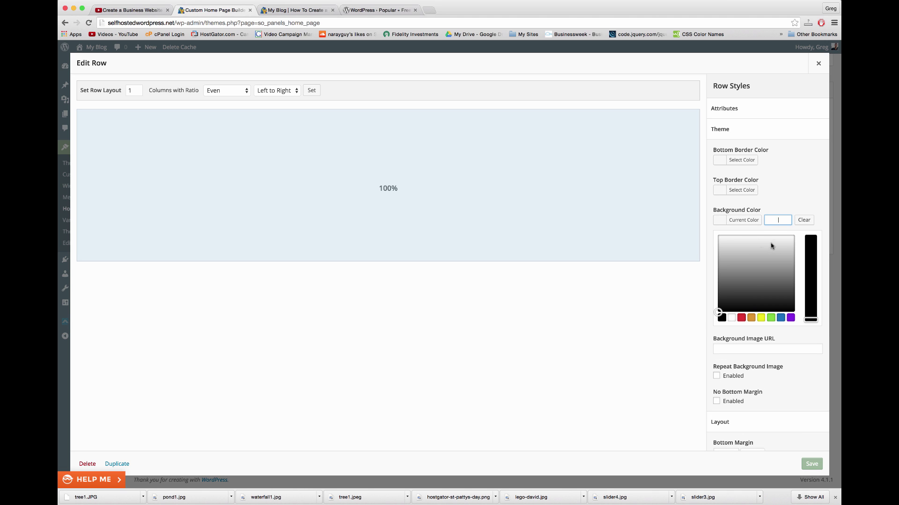
pyautogui.click(771, 244)
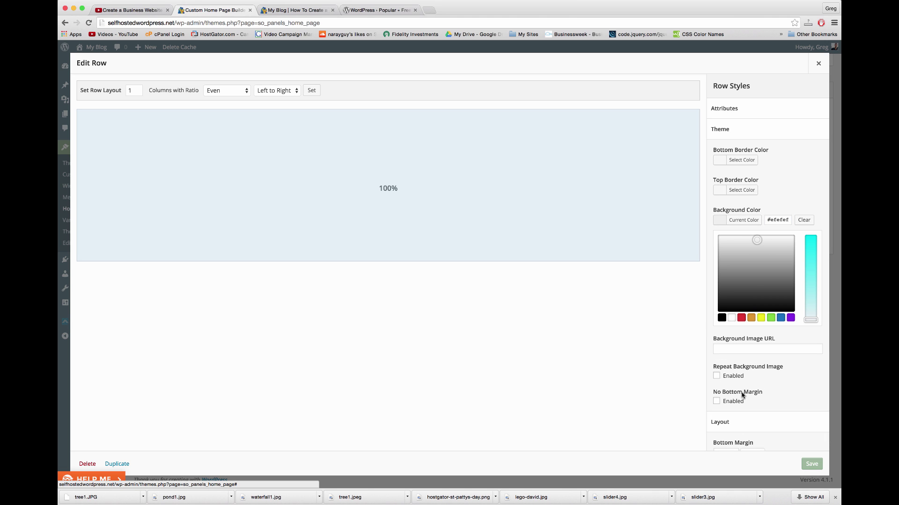
pyautogui.scroll(-2, 741, 396)
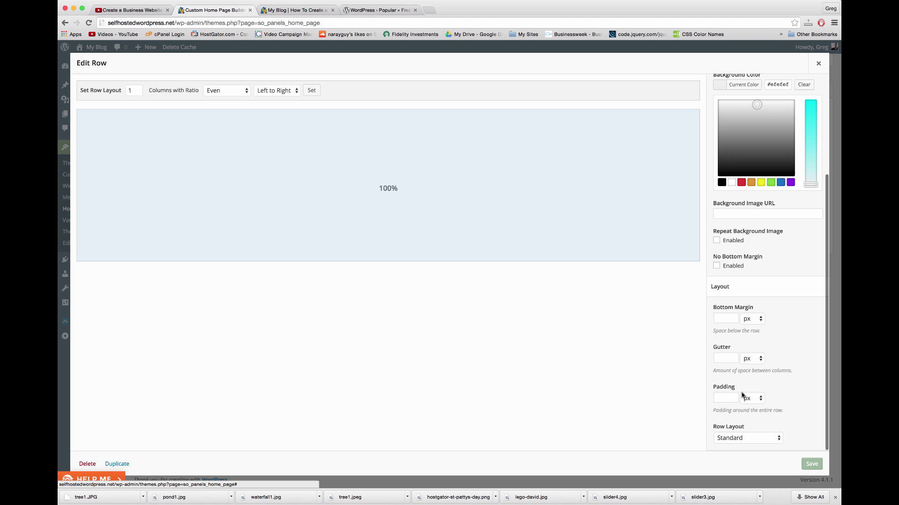
pyautogui.click(744, 438)
pyautogui.click(745, 447)
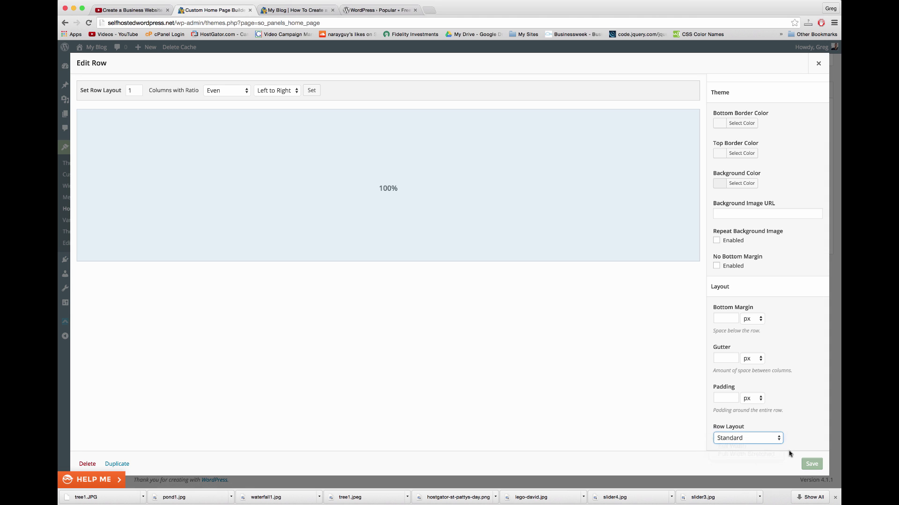
pyautogui.click(811, 464)
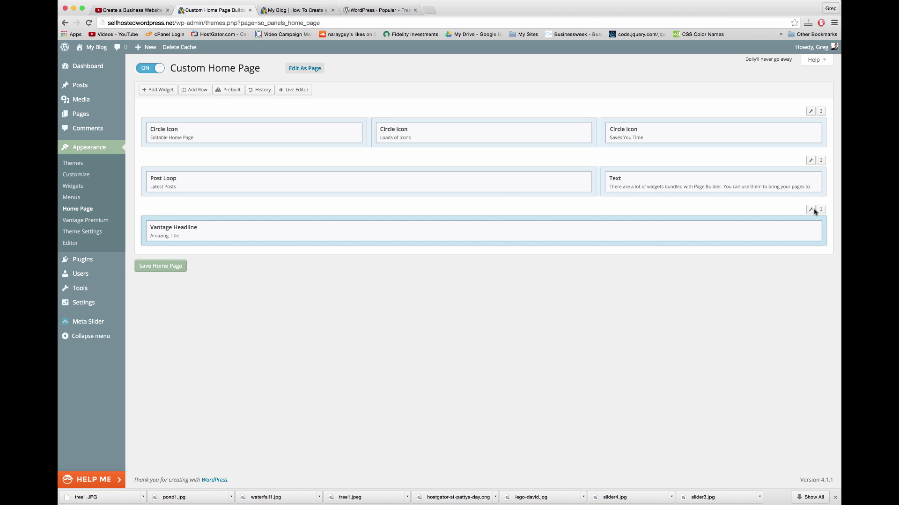
# - Move the Vantage Headline row between the Circle Icon row and the Post Loop row, and save the home page
pyautogui.moveTo(821, 209); pyautogui.dragTo(823, 153)
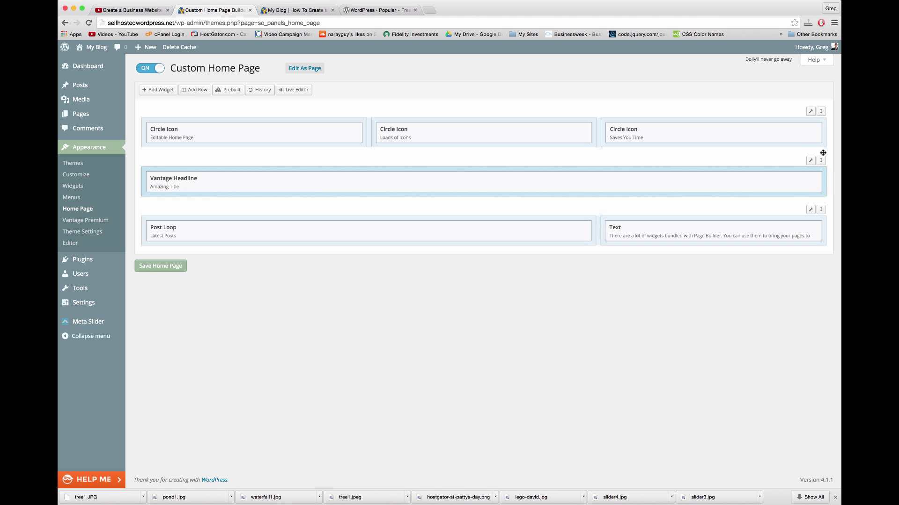
pyautogui.click(169, 266)
# - Examine the headline section's title, sub headline and row background on the live blog's front page
pyautogui.click(291, 6)
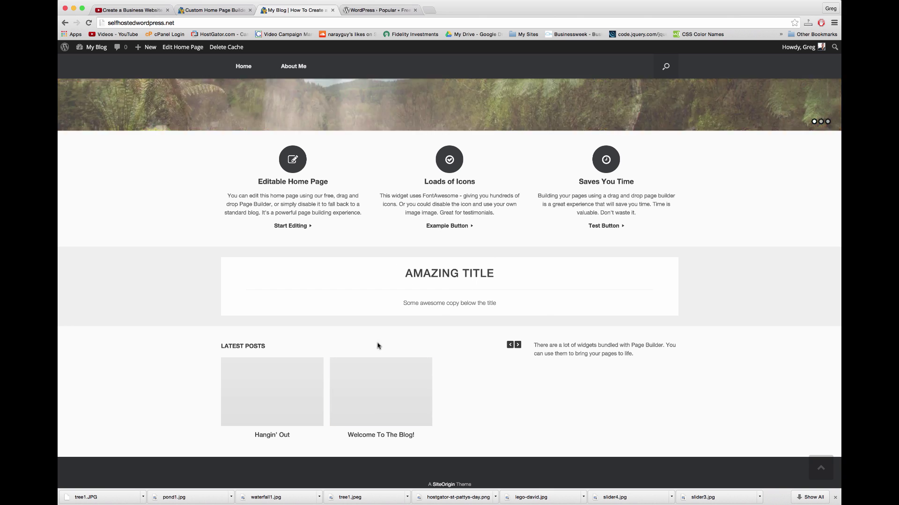
pyautogui.doubleClick(448, 274)
pyautogui.doubleClick(485, 272)
pyautogui.click(492, 306)
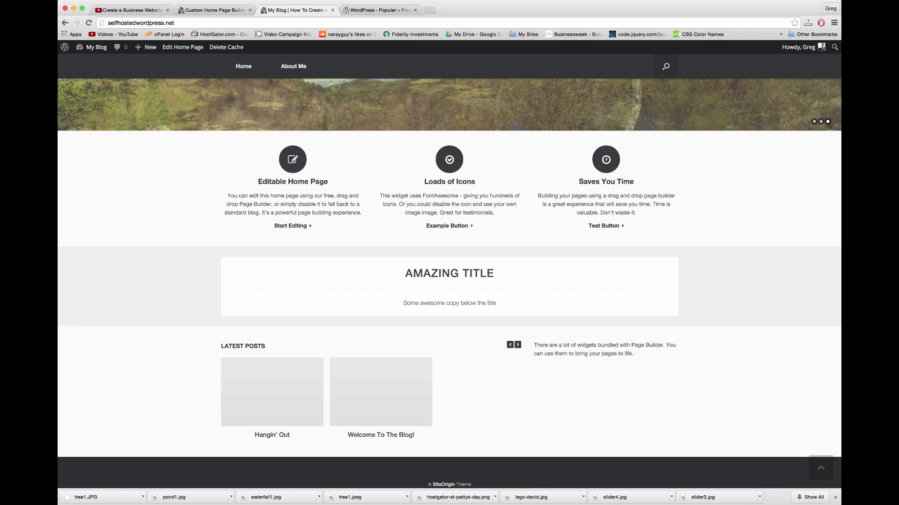
# - Delete the empty row below the Post Loop row in the Custom Home Page builder and save the home page
pyautogui.click(221, 13)
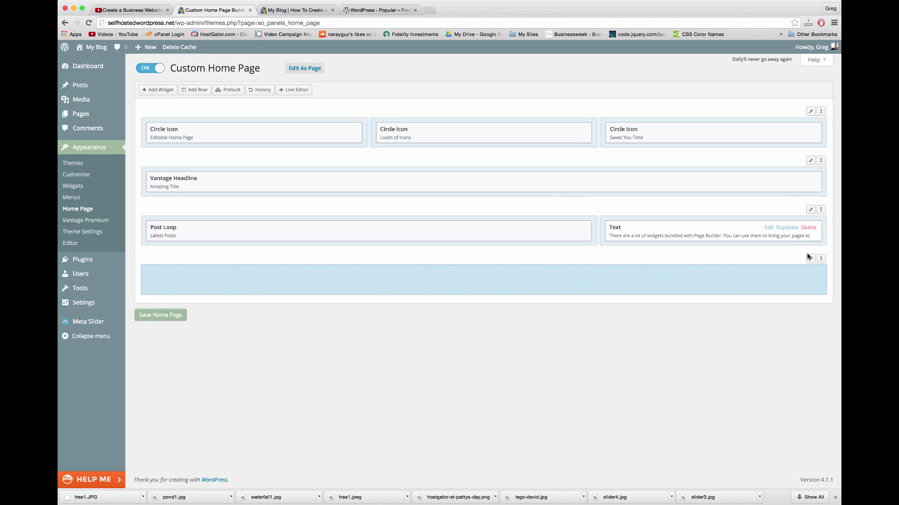
pyautogui.moveTo(810, 259)
pyautogui.click(803, 291)
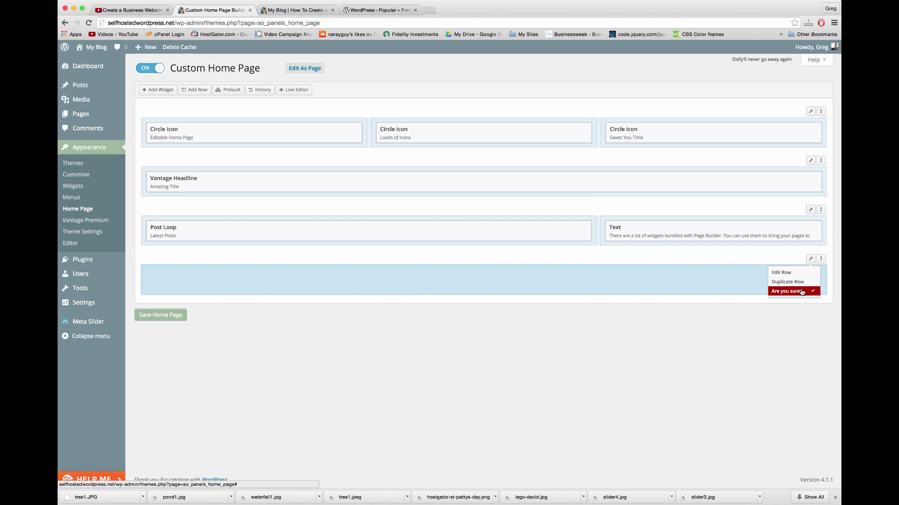
pyautogui.click(803, 292)
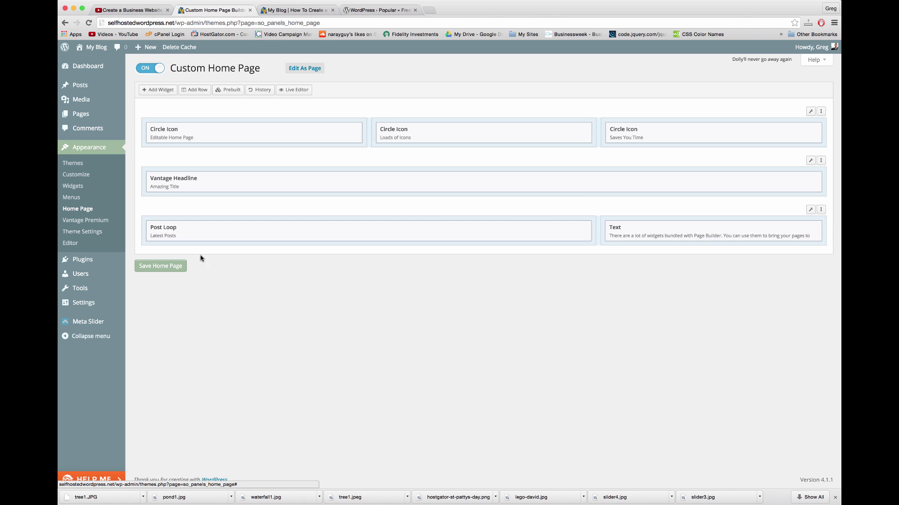
pyautogui.click(168, 270)
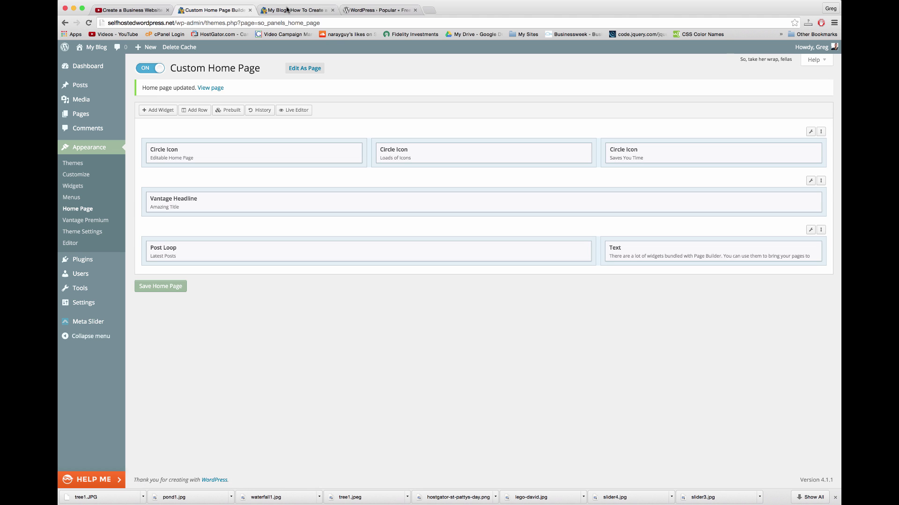
# - Reload the live blog to check the front page after saving the layout
pyautogui.click(293, 10)
pyautogui.click(297, 25)
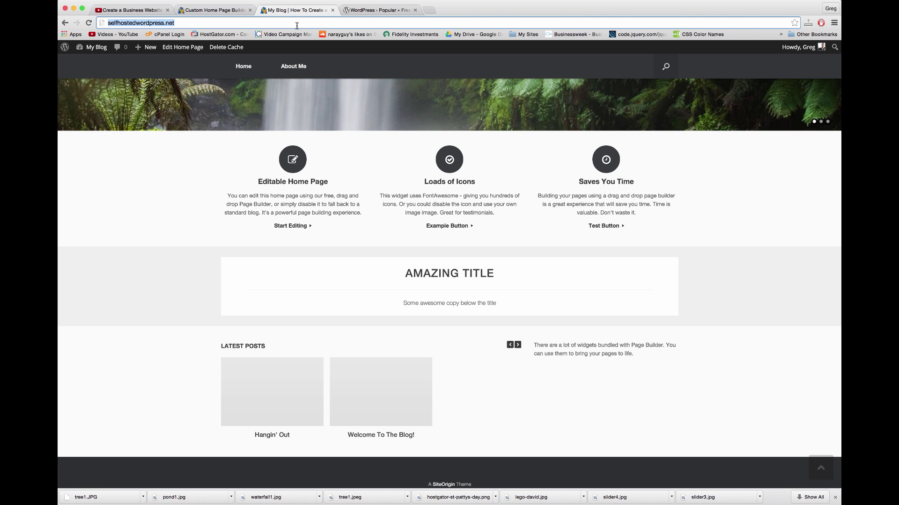
pyautogui.press('Return')
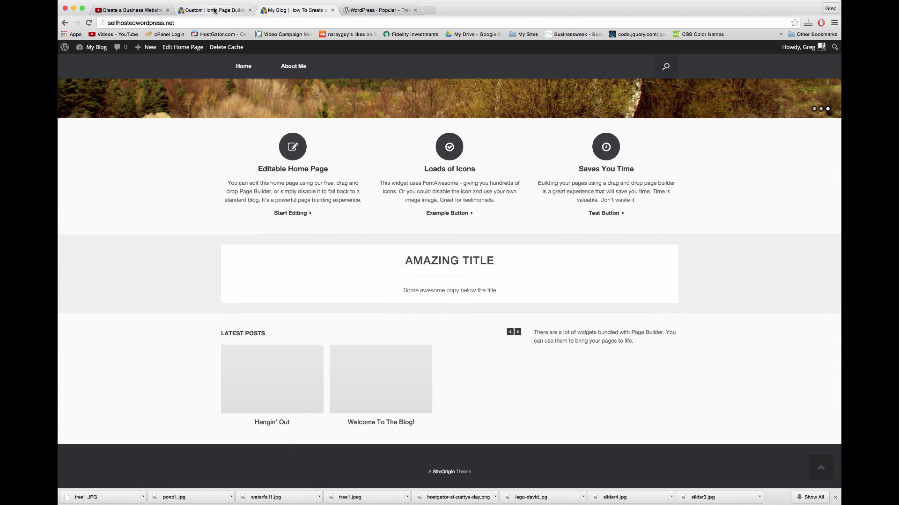
# - Return to the blog's admin area and search the new plugins directory for "woocommerce"
pyautogui.click(215, 10)
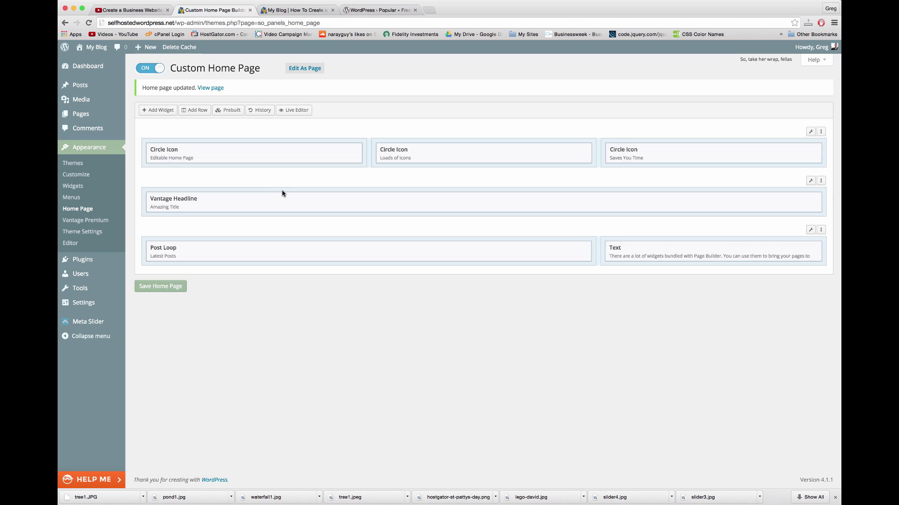
pyautogui.moveTo(91, 259)
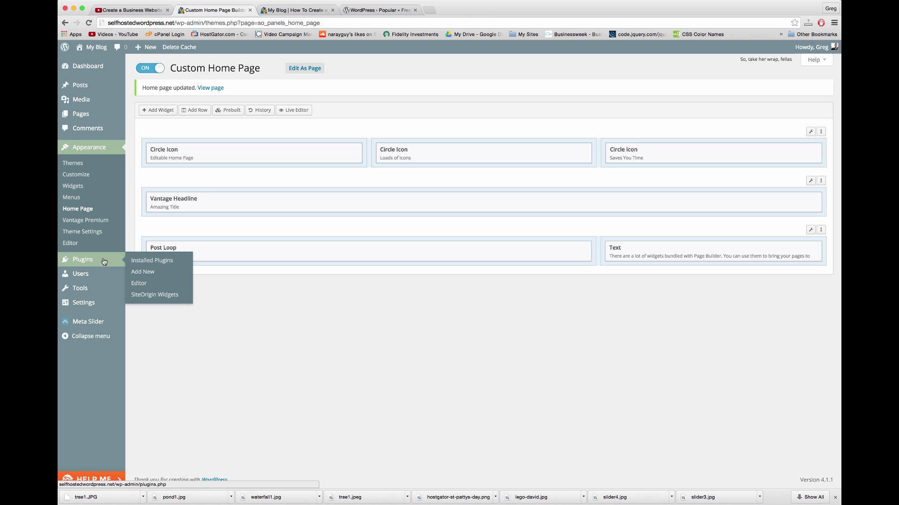
pyautogui.click(143, 274)
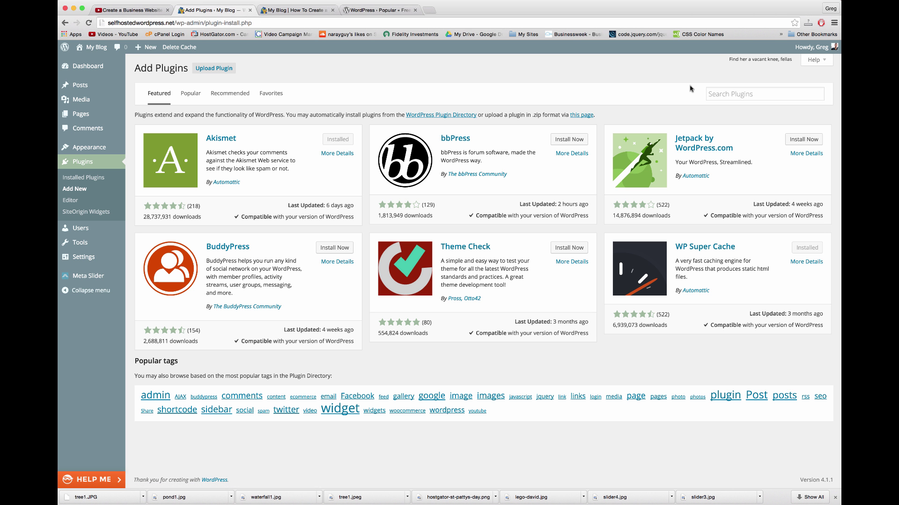
pyautogui.click(751, 94)
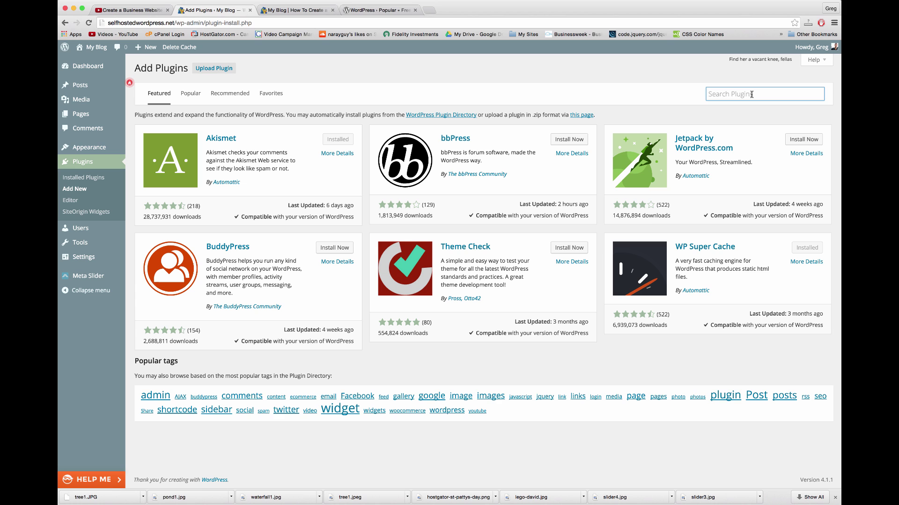
pyautogui.write('woocommerce')
pyautogui.press('Return')
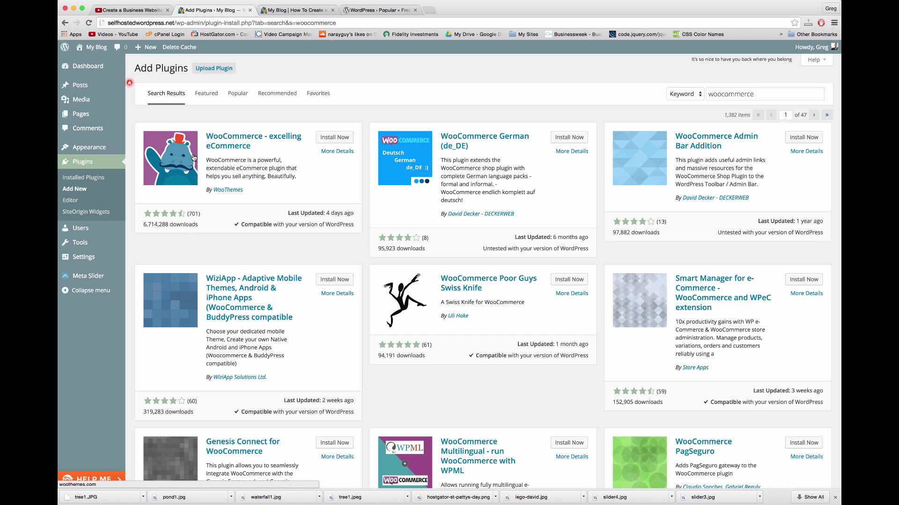
# - Install the "WooCommerce - excelling eCommerce" plugin and activate it
pyautogui.click(340, 137)
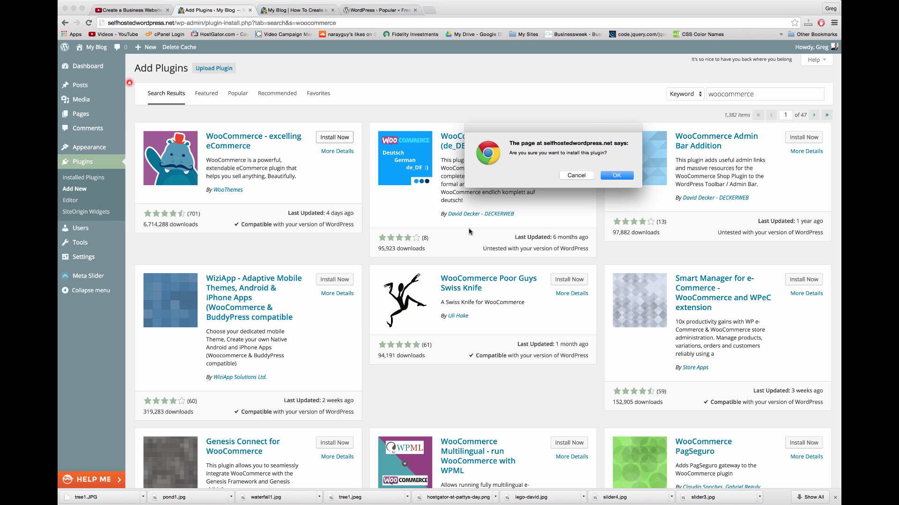
pyautogui.click(616, 175)
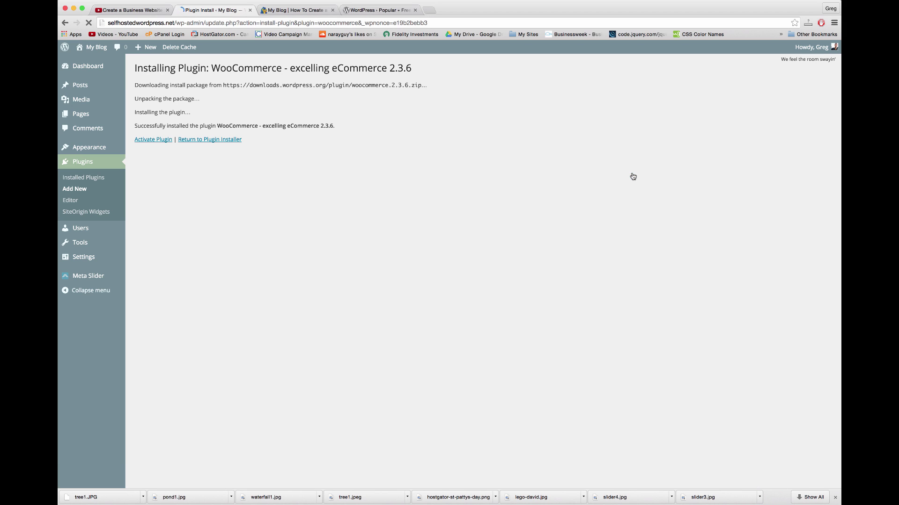
pyautogui.click(153, 140)
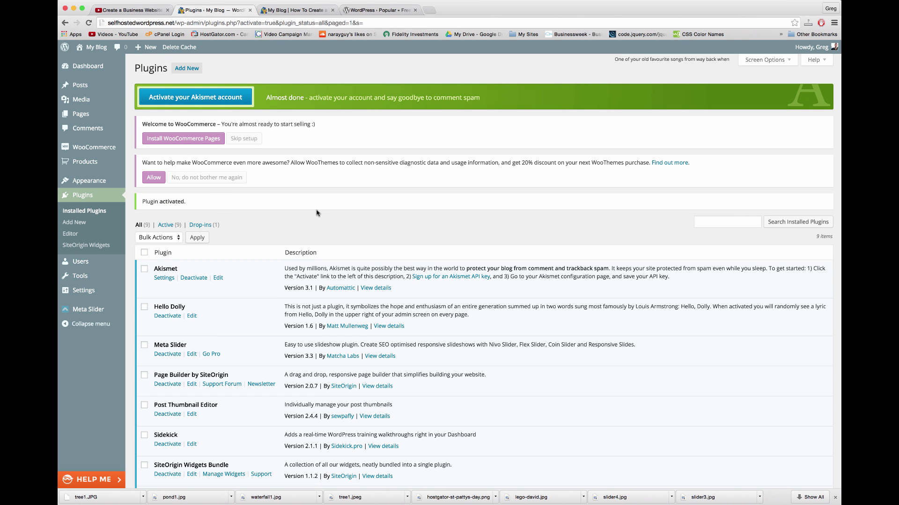
# - Install the default WooCommerce pages from the plugin's welcome notice
pyautogui.doubleClick(411, 164)
pyautogui.doubleClick(432, 164)
pyautogui.click(436, 168)
pyautogui.moveTo(99, 149)
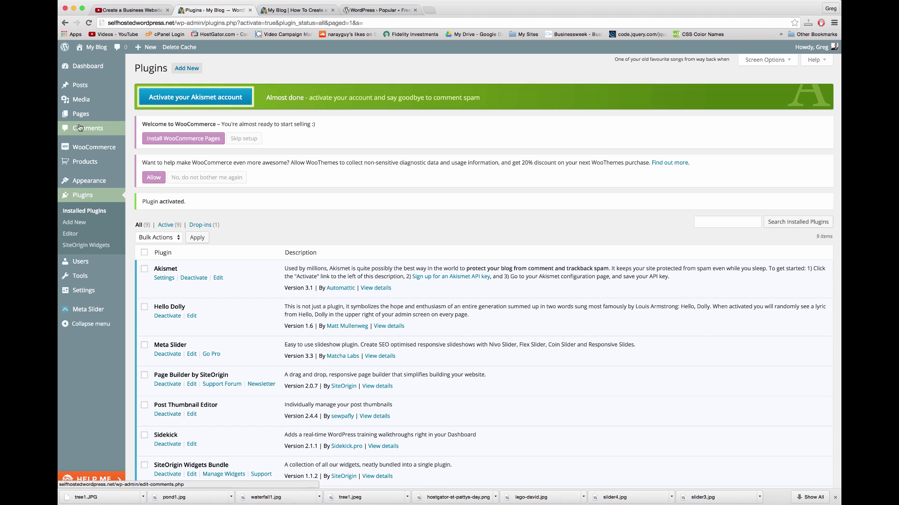
pyautogui.click(197, 137)
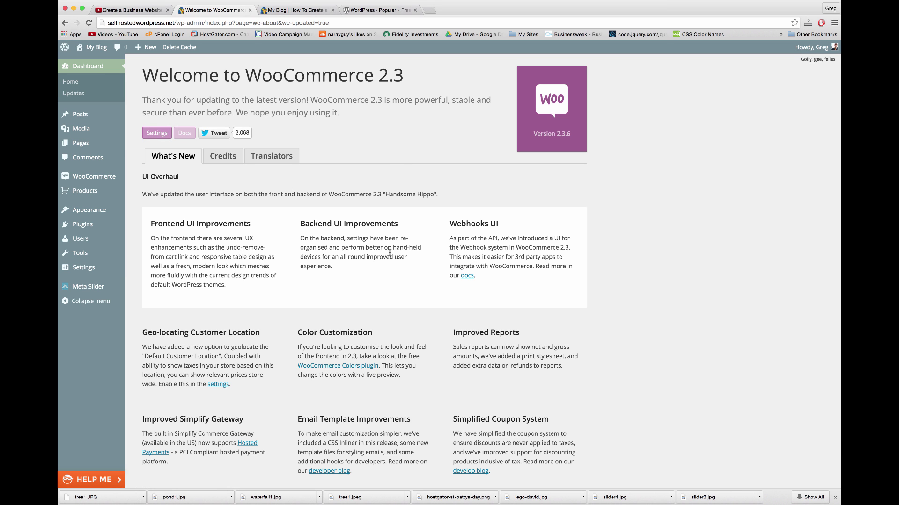
pyautogui.scroll(1, 307, 265)
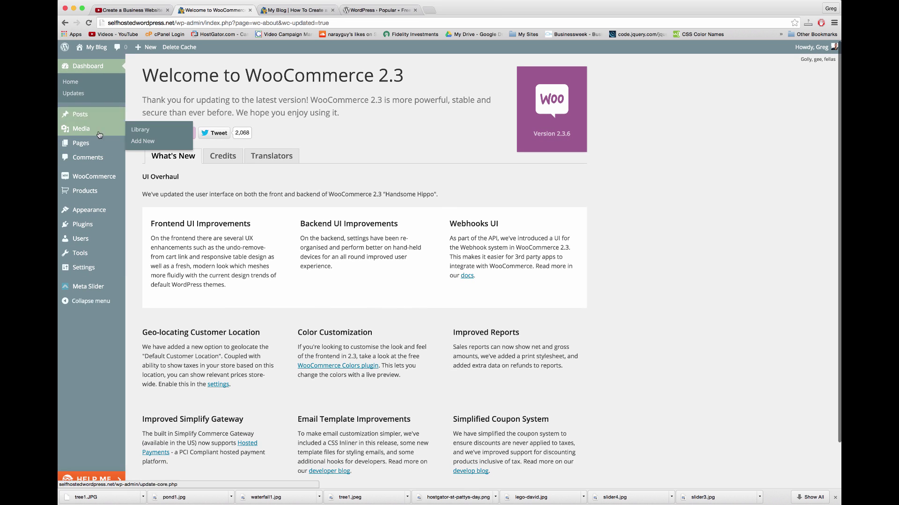
# - Review the list of all site pages, and reload the live blog's front page to check its navigation menu
pyautogui.click(92, 145)
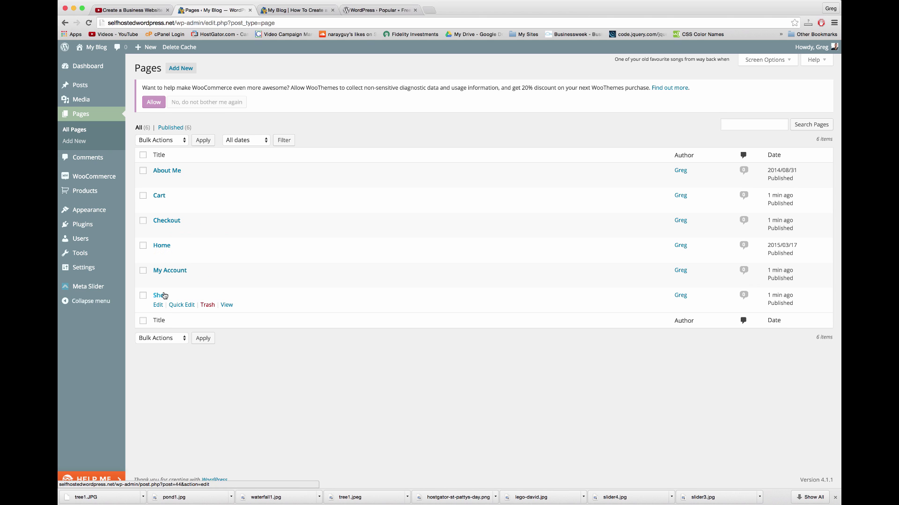
pyautogui.moveTo(99, 51)
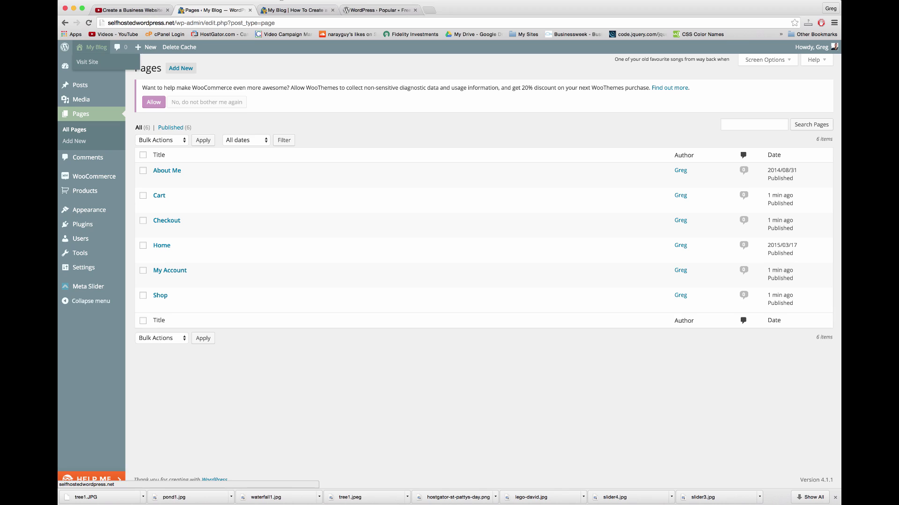
pyautogui.click(295, 10)
pyautogui.scroll(5, 176, 99)
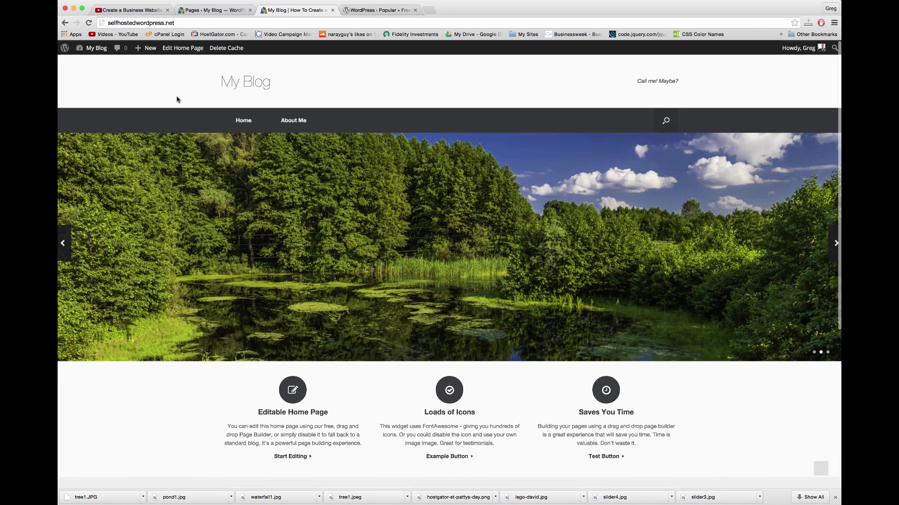
pyautogui.click(240, 82)
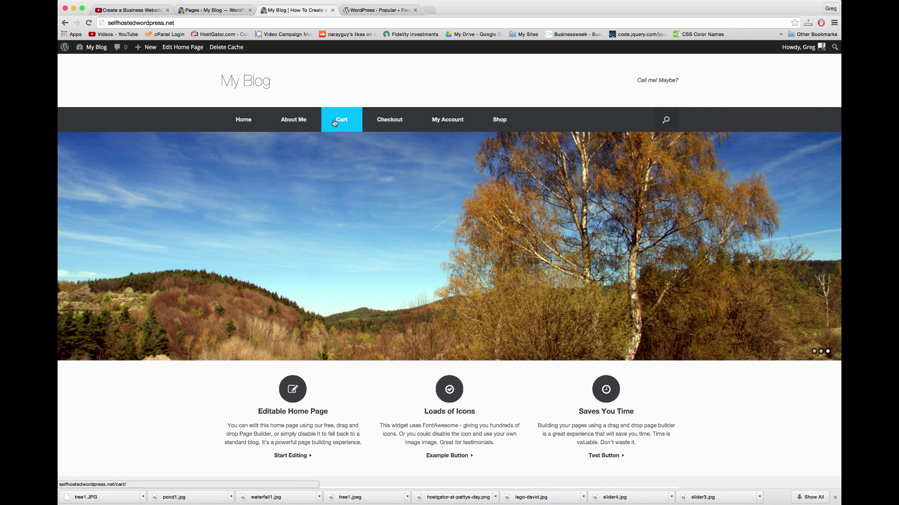
# - Look through the Cart, My Account and Shop pages on the live blog
pyautogui.click(334, 123)
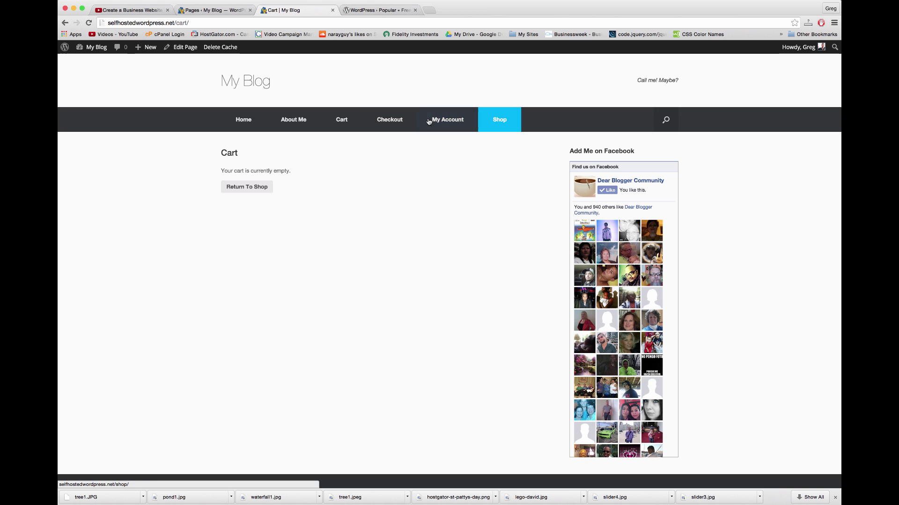
pyautogui.click(433, 122)
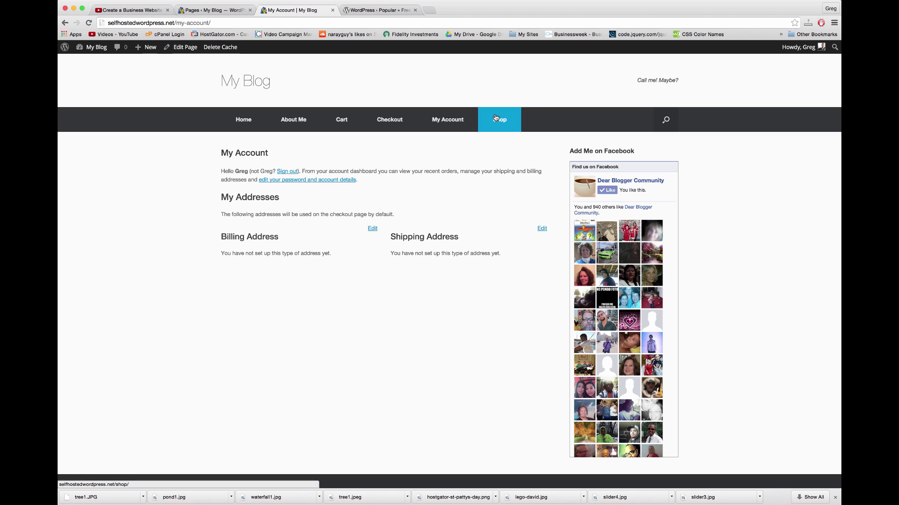
pyautogui.click(383, 126)
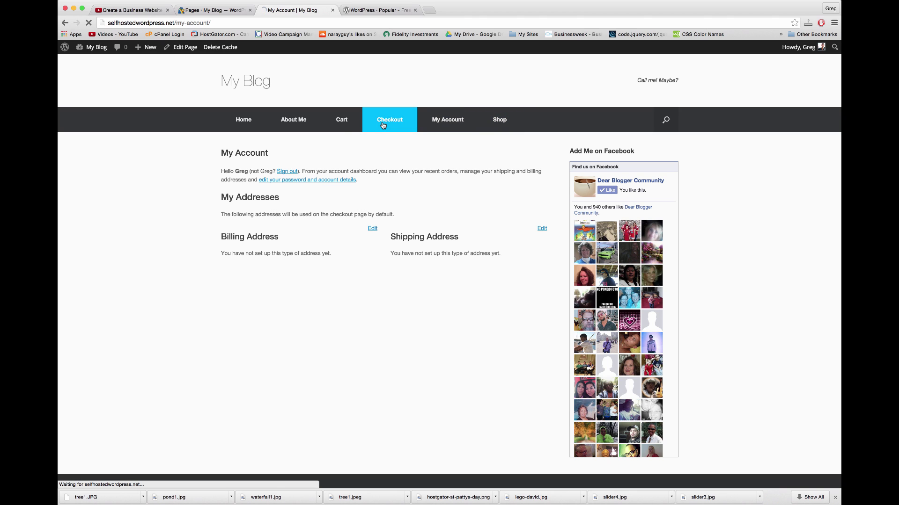
pyautogui.click(344, 123)
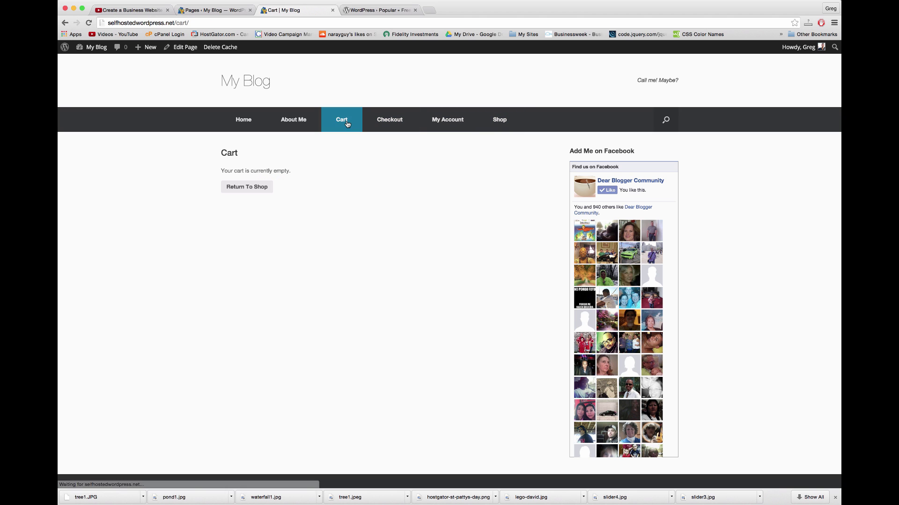
pyautogui.click(248, 187)
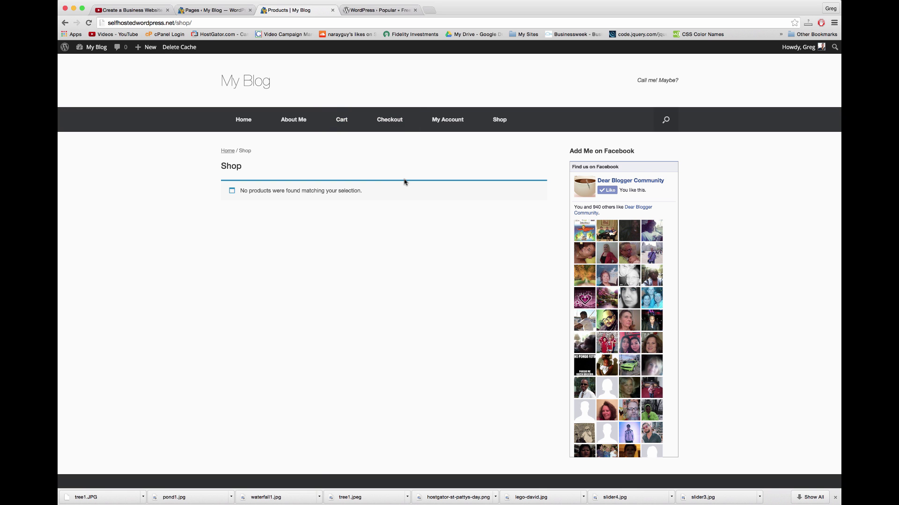
pyautogui.scroll(-1, 454, 302)
# - Return to the blog's admin area, view the WooCommerce products list and start adding a new product
pyautogui.click(220, 8)
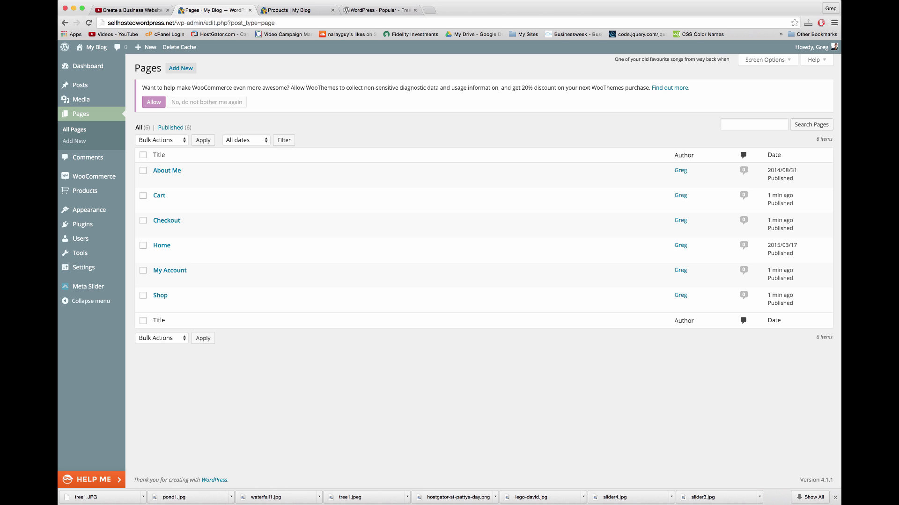
pyautogui.moveTo(113, 193)
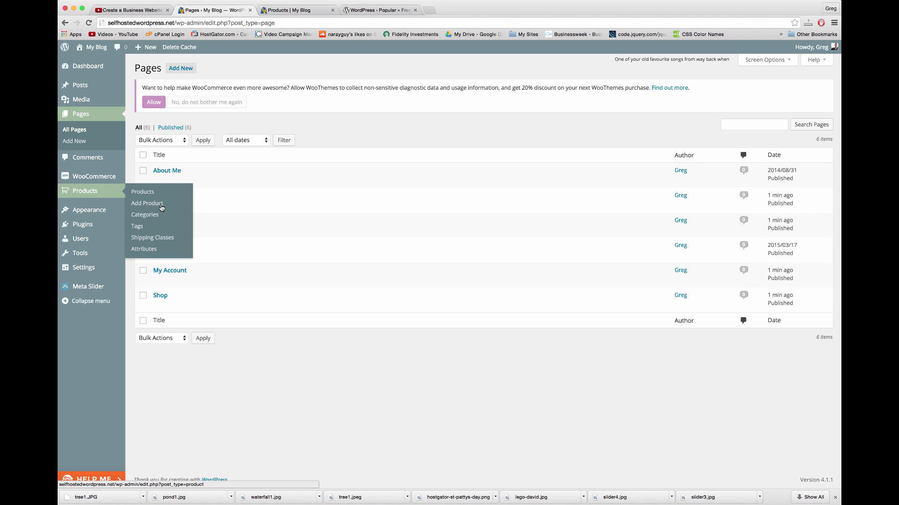
pyautogui.click(140, 192)
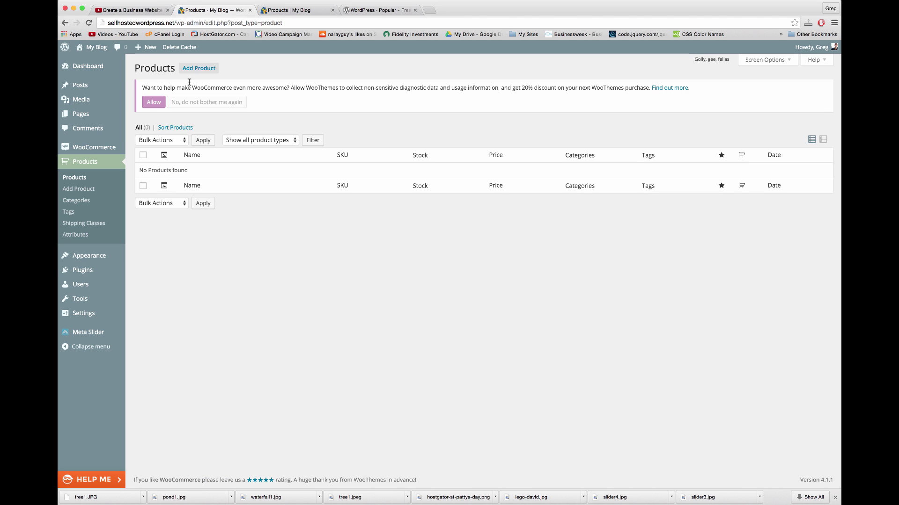
pyautogui.click(204, 69)
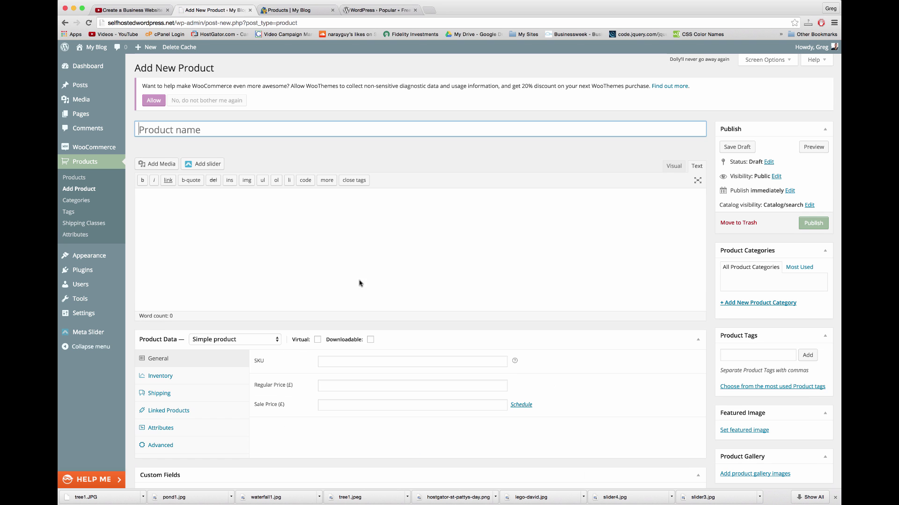
pyautogui.click(373, 276)
# - Upload 5-donuts.jpg from the Downloads folder and set it as the new product's featured image
pyautogui.scroll(-2, 576, 283)
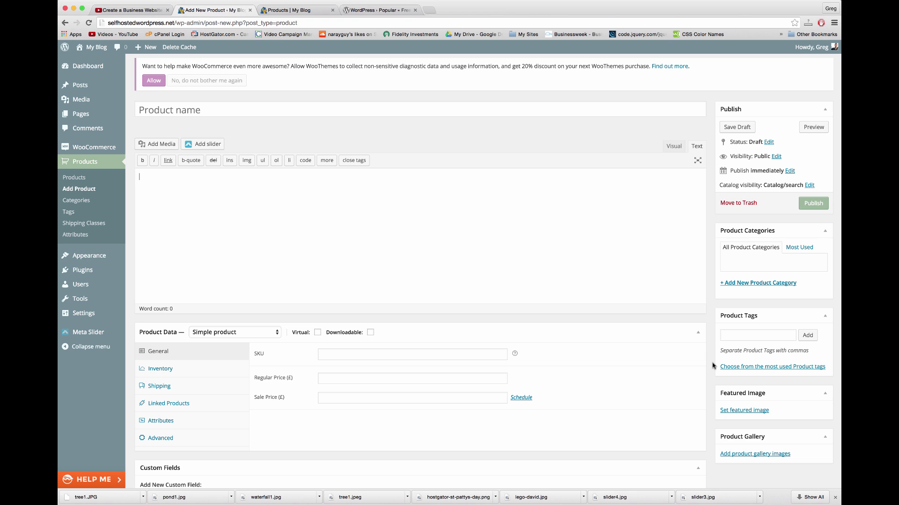
pyautogui.click(744, 411)
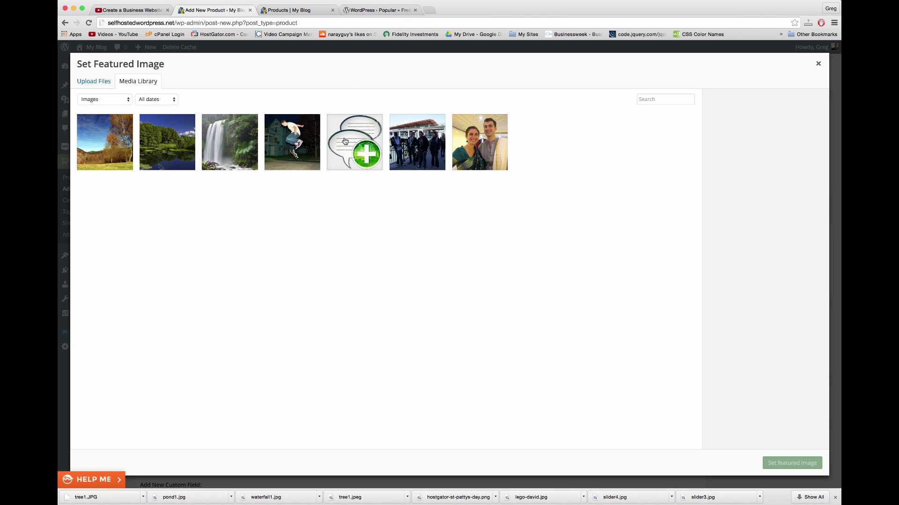
pyautogui.click(92, 82)
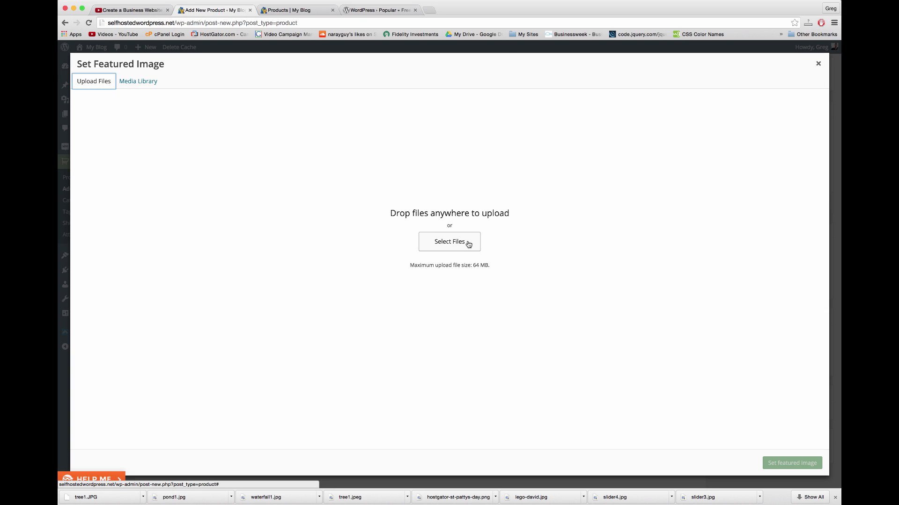
pyautogui.click(453, 248)
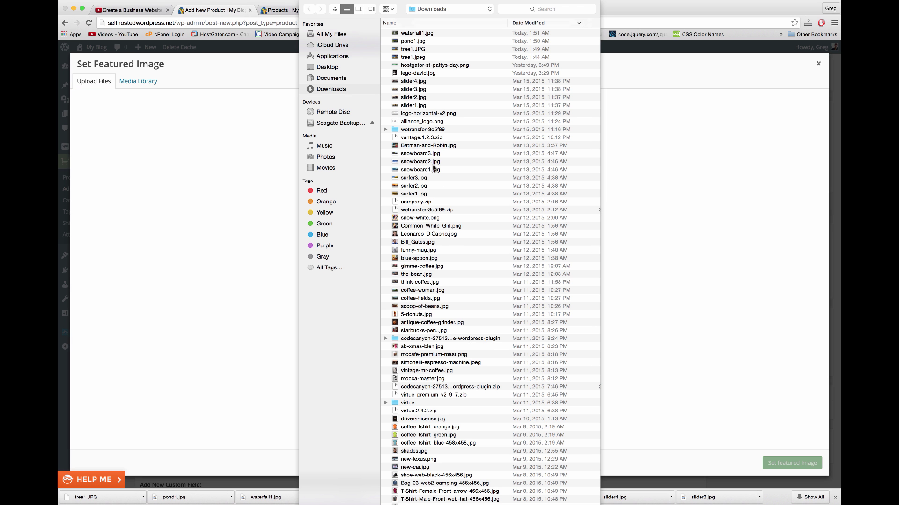
pyautogui.click(416, 154)
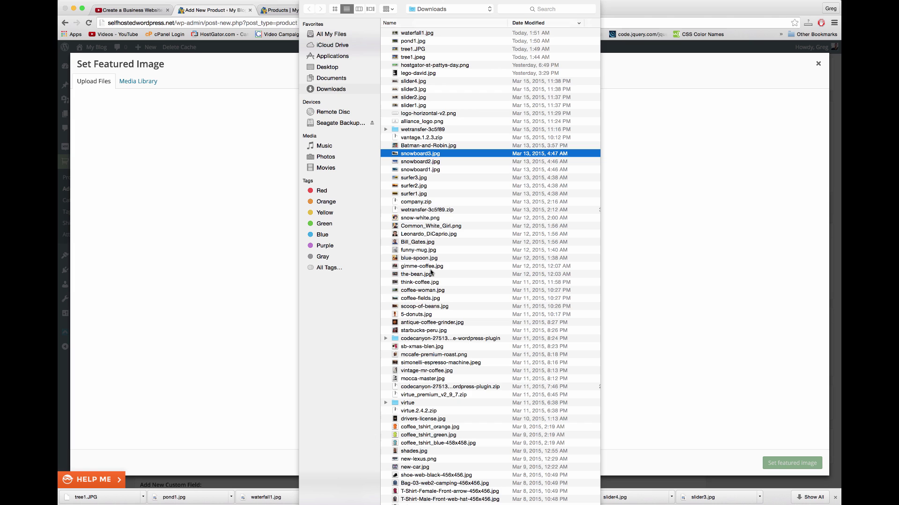
pyautogui.click(419, 283)
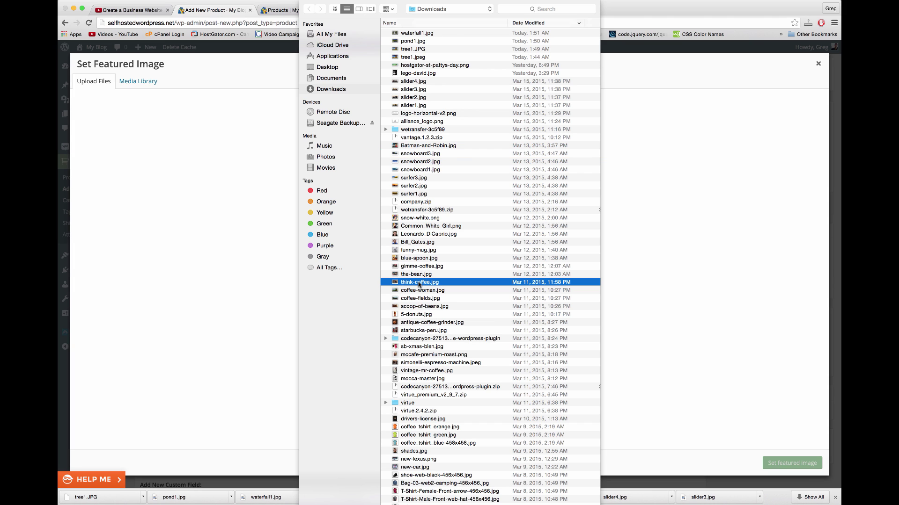
pyautogui.click(422, 324)
pyautogui.click(421, 330)
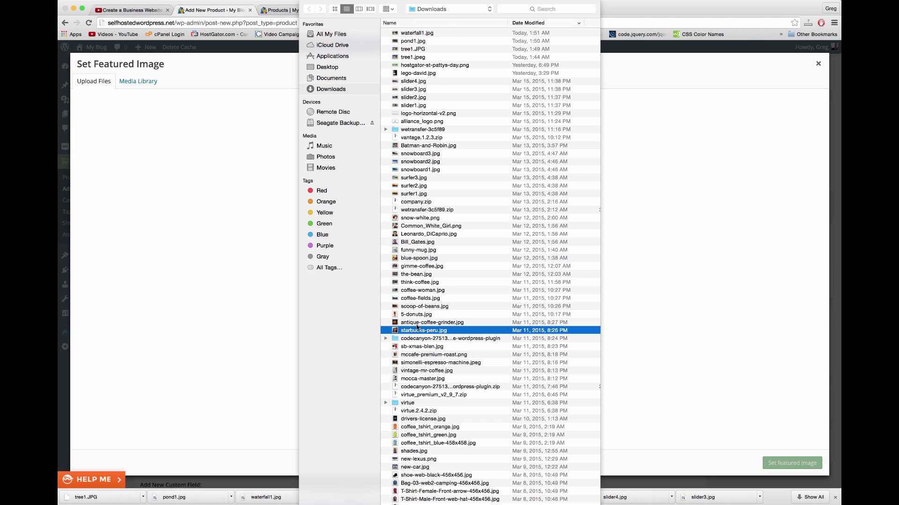
pyautogui.click(415, 316)
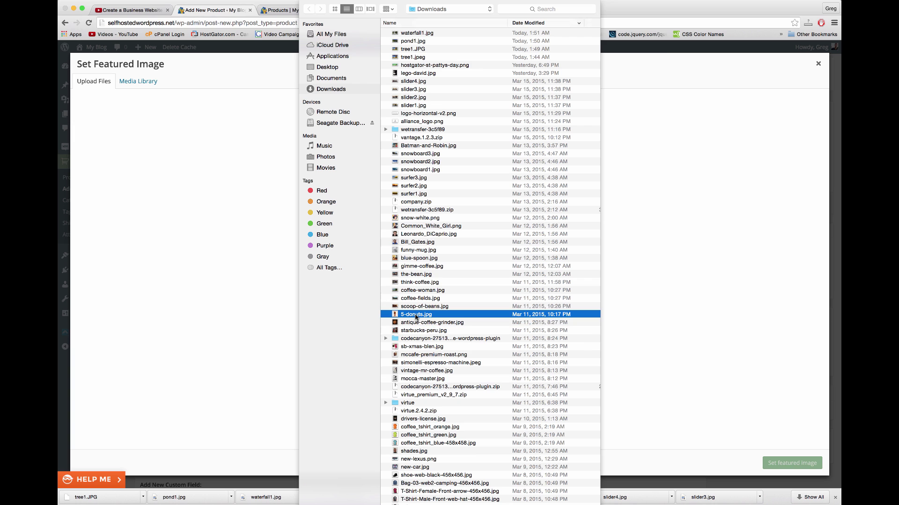
pyautogui.doubleClick(415, 317)
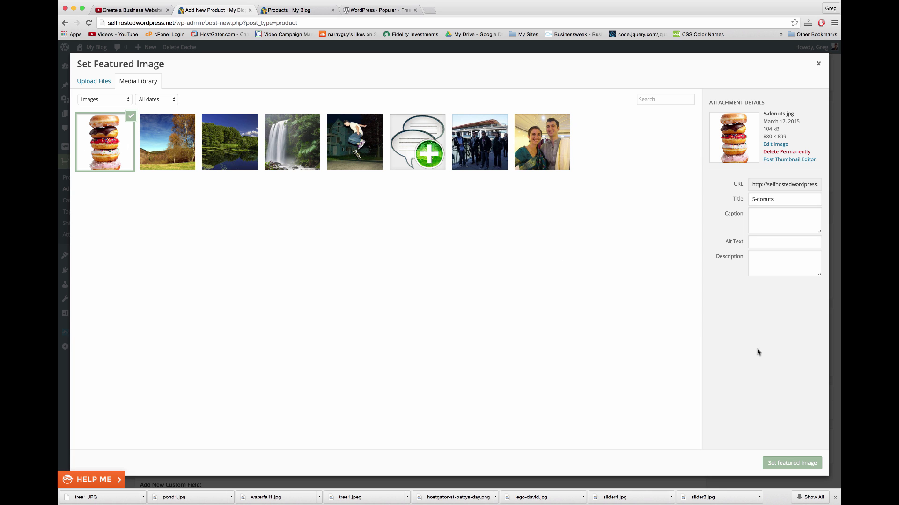
pyautogui.click(801, 464)
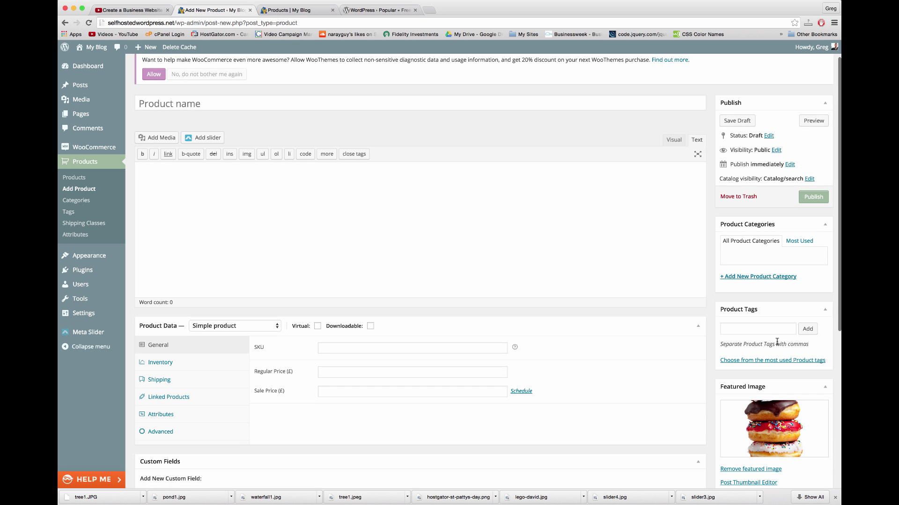
# - Name the new product Donut Pack and enter "Write some text here about the donuts." as its main description
pyautogui.scroll(2, 514, 234)
pyautogui.click(269, 132)
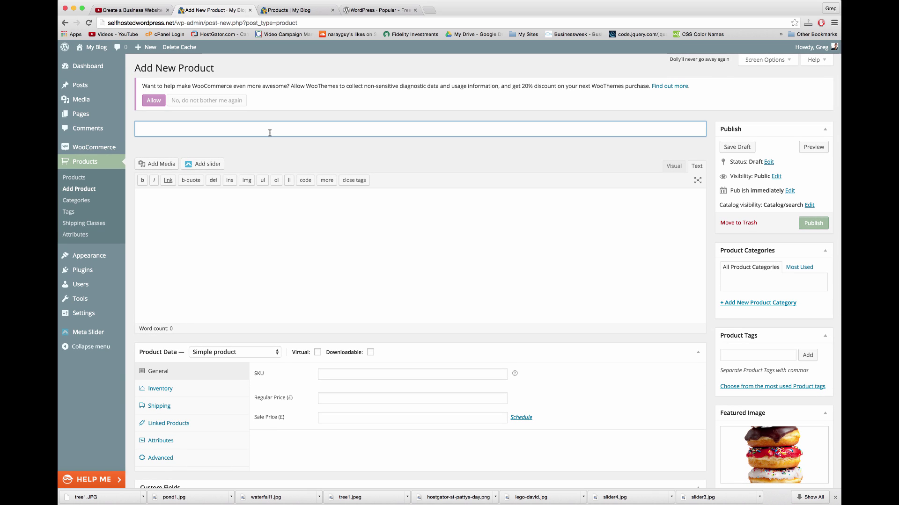
pyautogui.write('Donut Pack')
pyautogui.press('Tab')
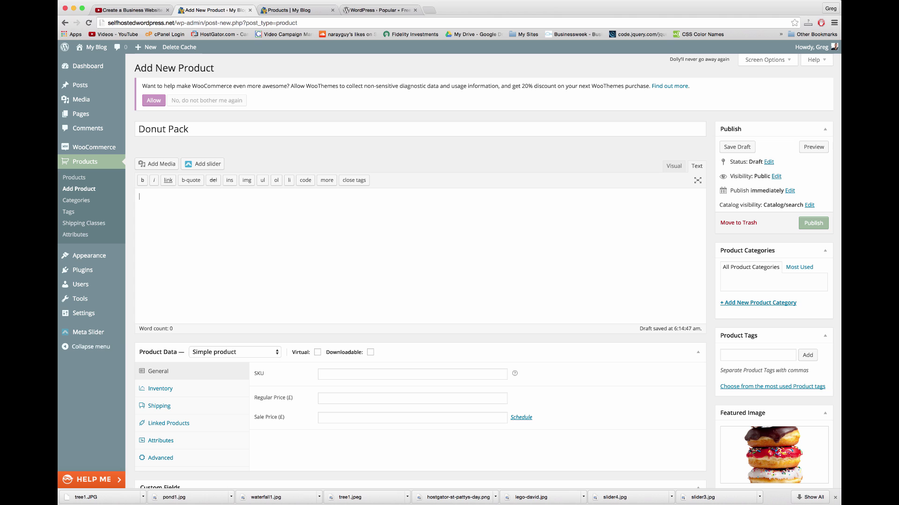
pyautogui.write('Wr')
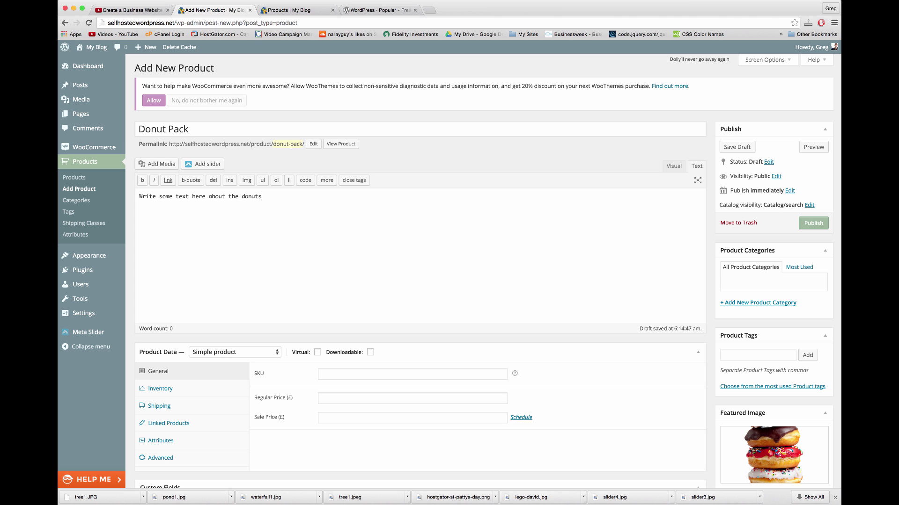
# - Enter "Describe the product here which is 5 donuts." as the product's short description
pyautogui.scroll(-6, 275, 142)
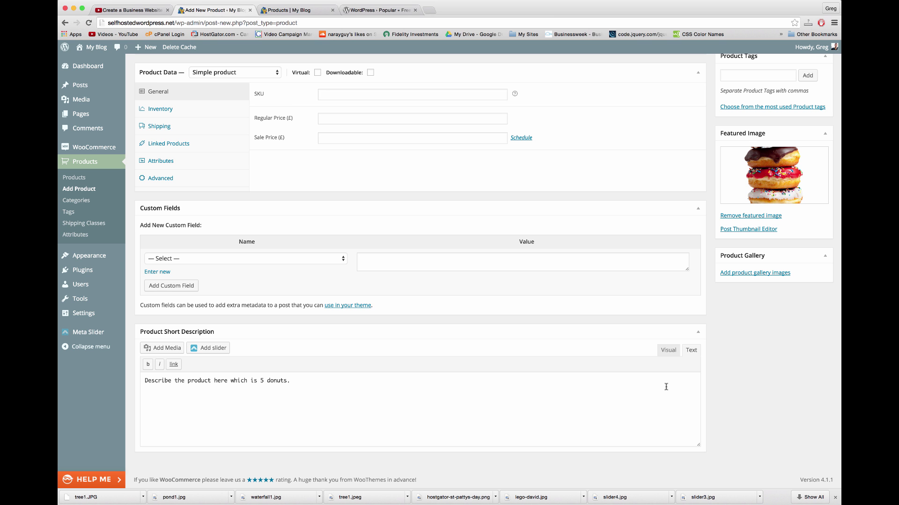
pyautogui.scroll(8, 706, 372)
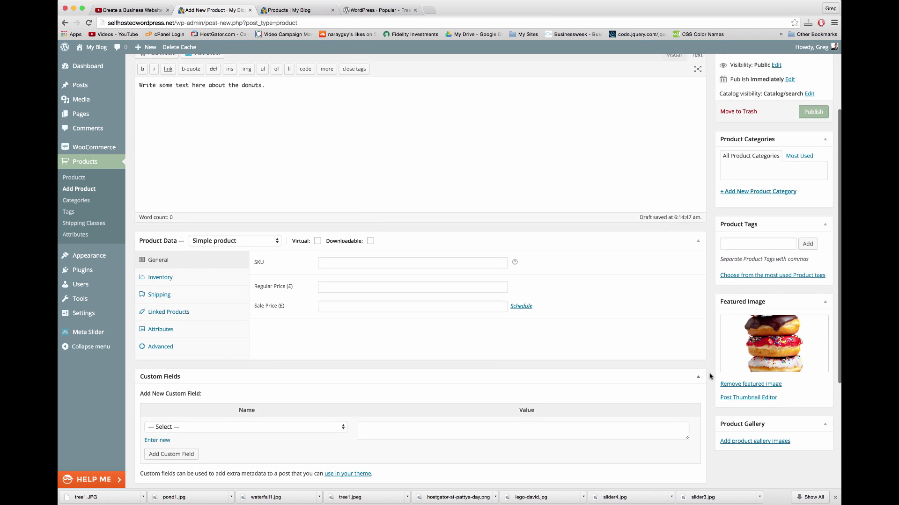
pyautogui.scroll(5, 709, 376)
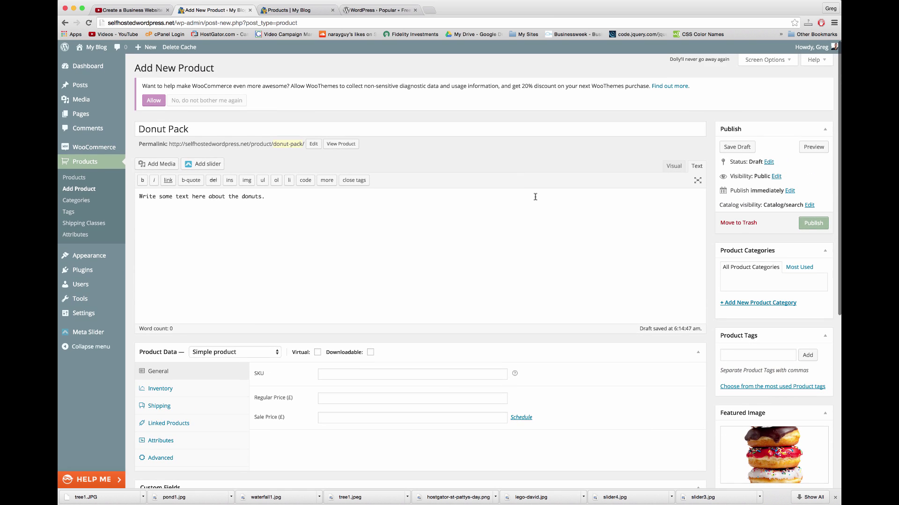
pyautogui.click(535, 197)
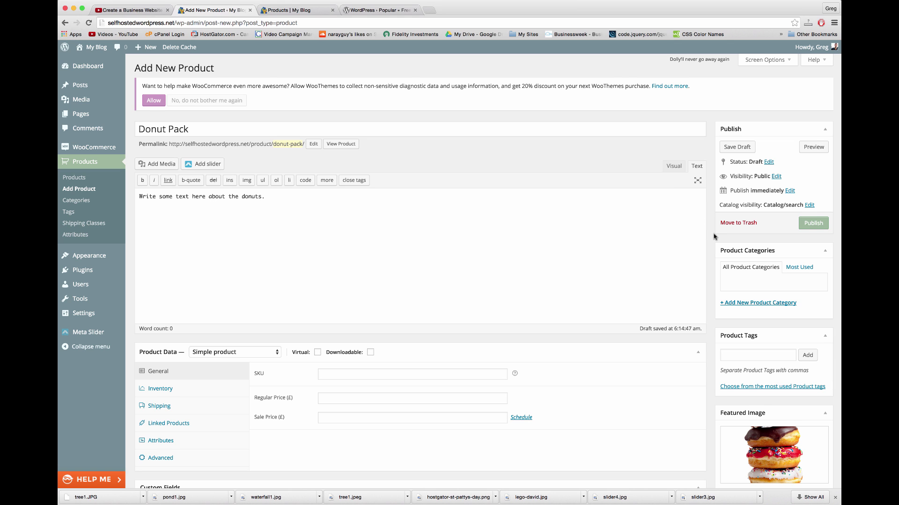
# - Add a new product category named Dessert and assign it to the Donut Pack
pyautogui.scroll(-2, 715, 236)
pyautogui.click(740, 258)
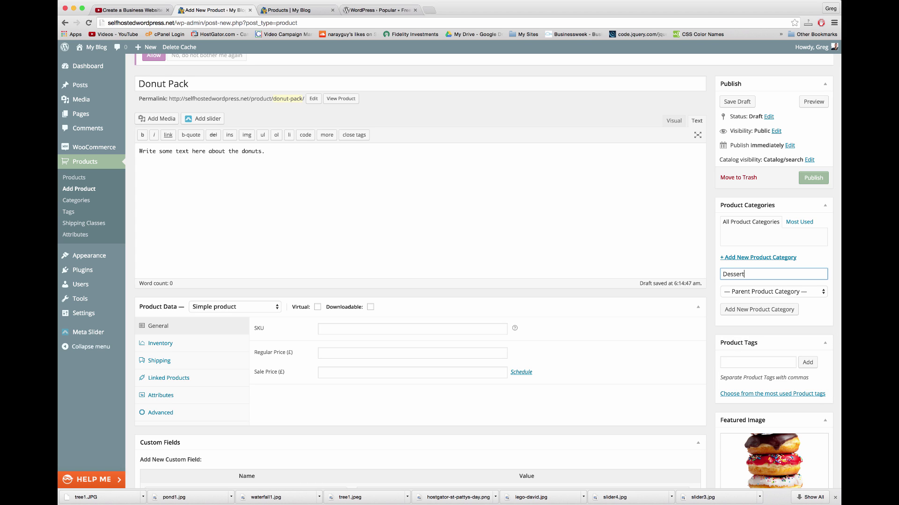
pyautogui.click(738, 311)
# - Set the Donut Pack's regular price to 20.00 and its sale price to 10.00
pyautogui.click(331, 353)
pyautogui.scroll(-1, 337, 351)
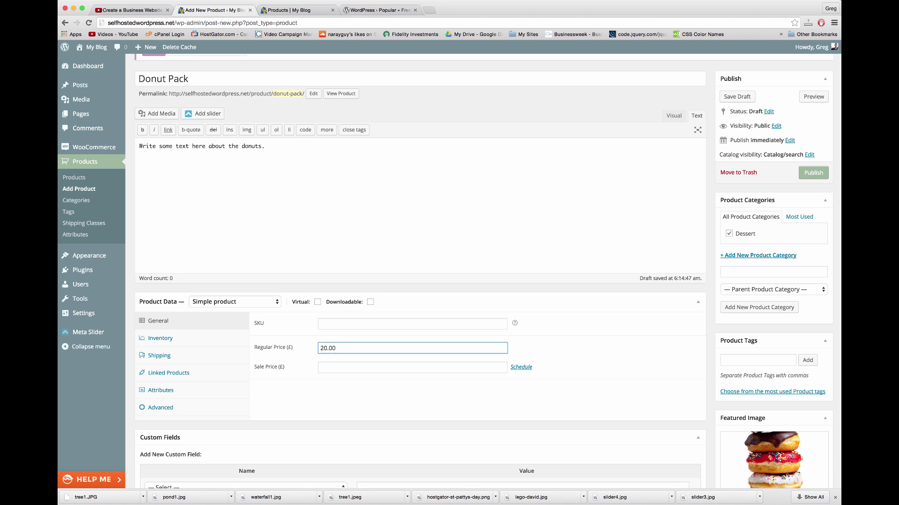
pyautogui.press('Tab')
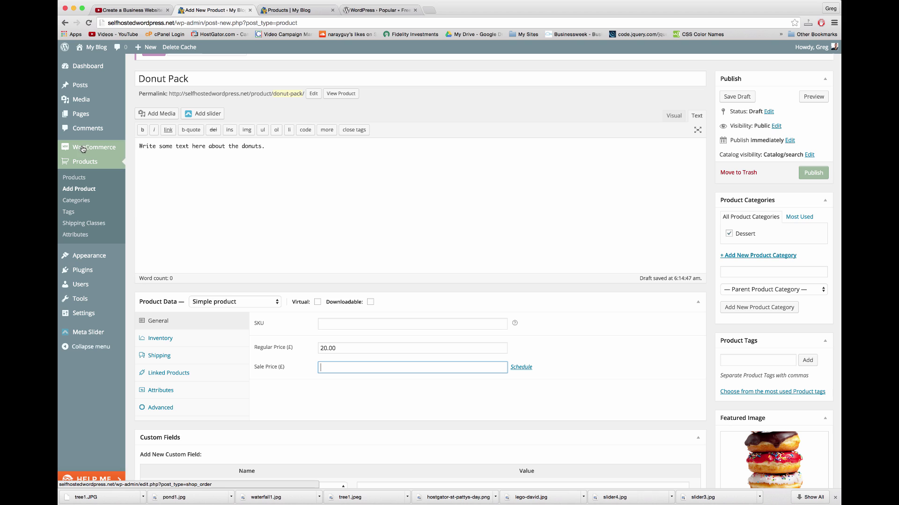
pyautogui.moveTo(93, 147)
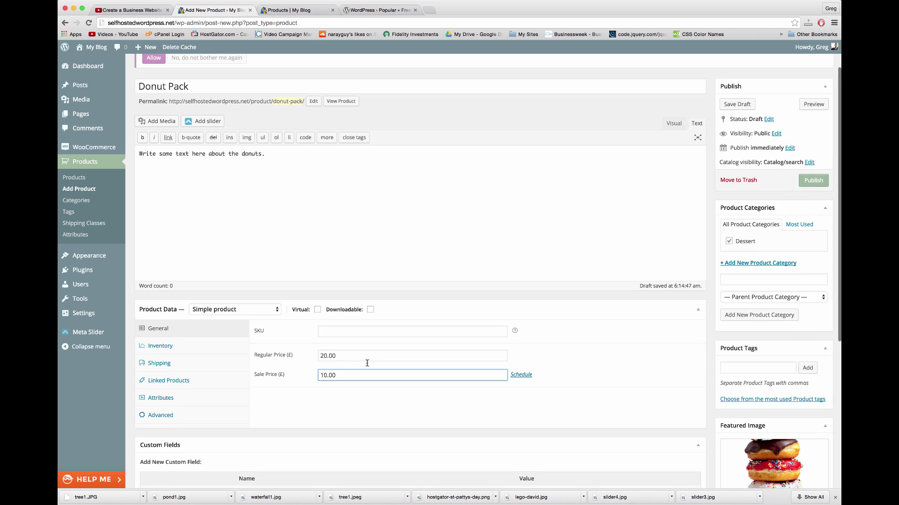
pyautogui.scroll(2, 335, 249)
pyautogui.scroll(-3, 335, 249)
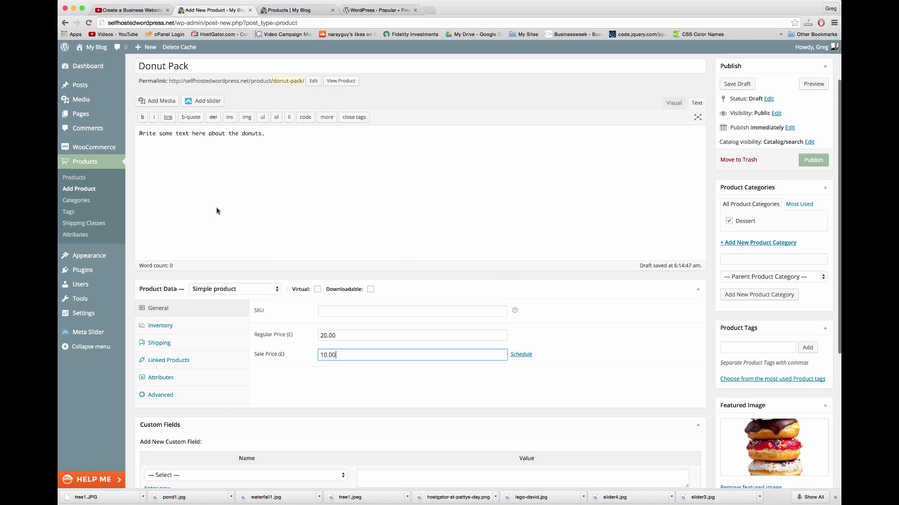
# - Check the available product types, keep Simple product, and publish the Donut Pack
pyautogui.click(274, 292)
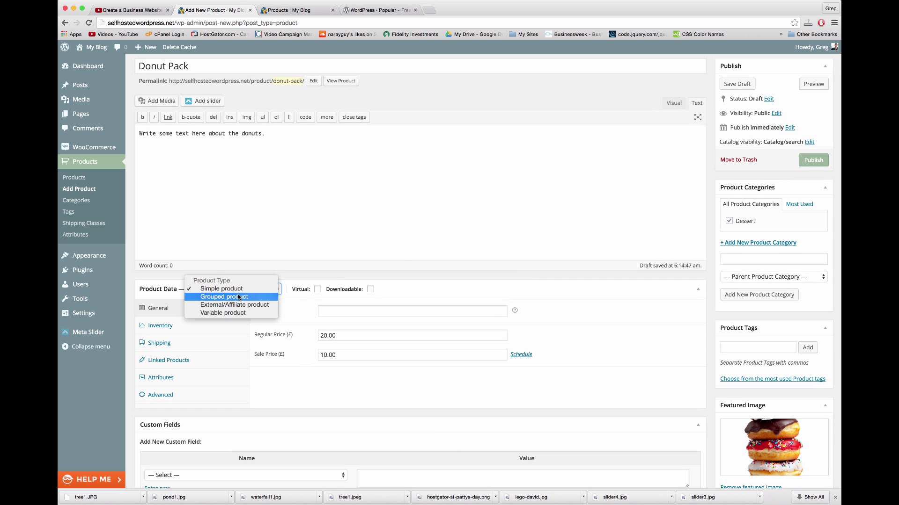
pyautogui.click(287, 240)
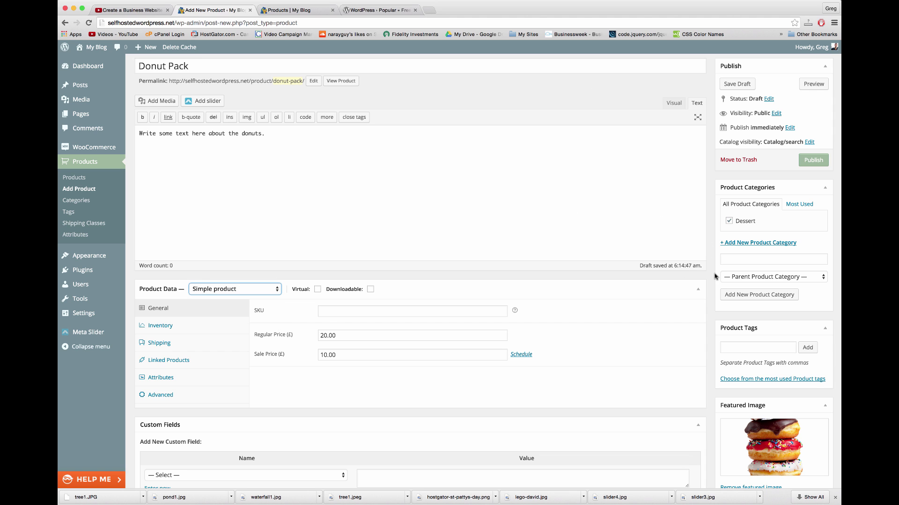
pyautogui.scroll(3, 715, 276)
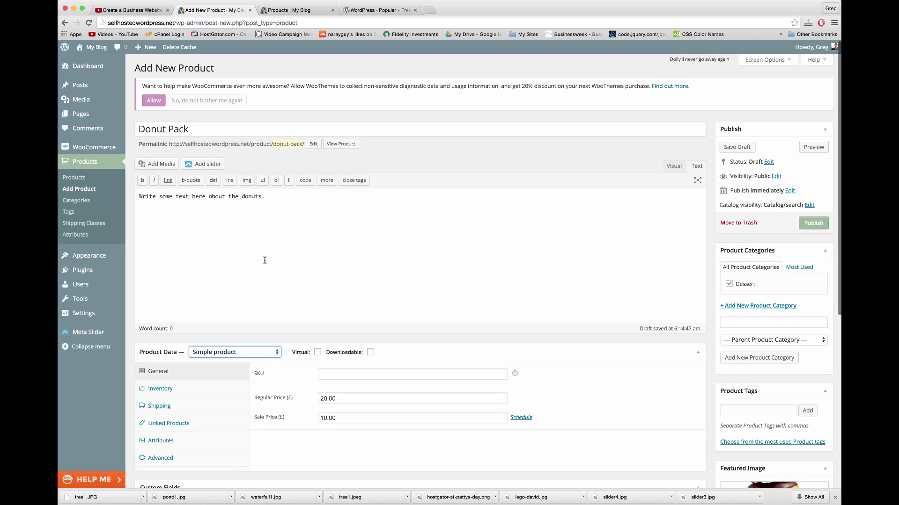
pyautogui.scroll(-4, 265, 260)
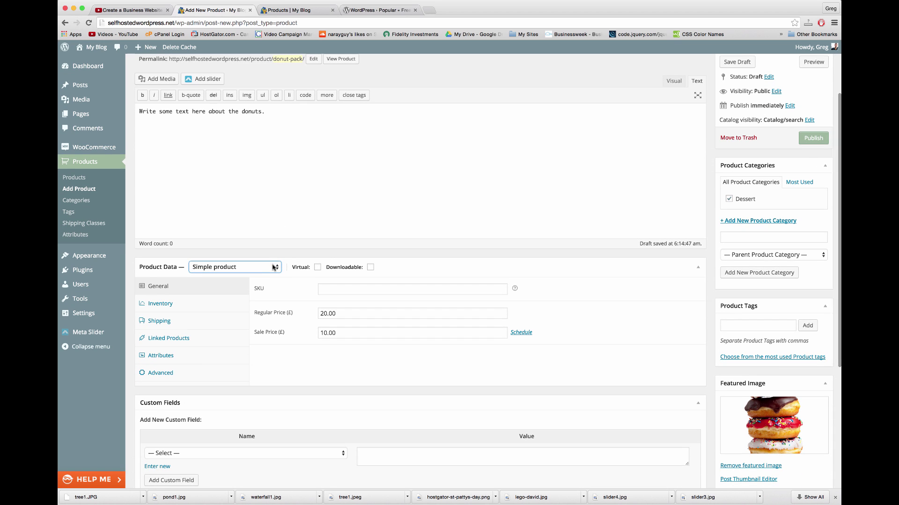
pyautogui.click(273, 267)
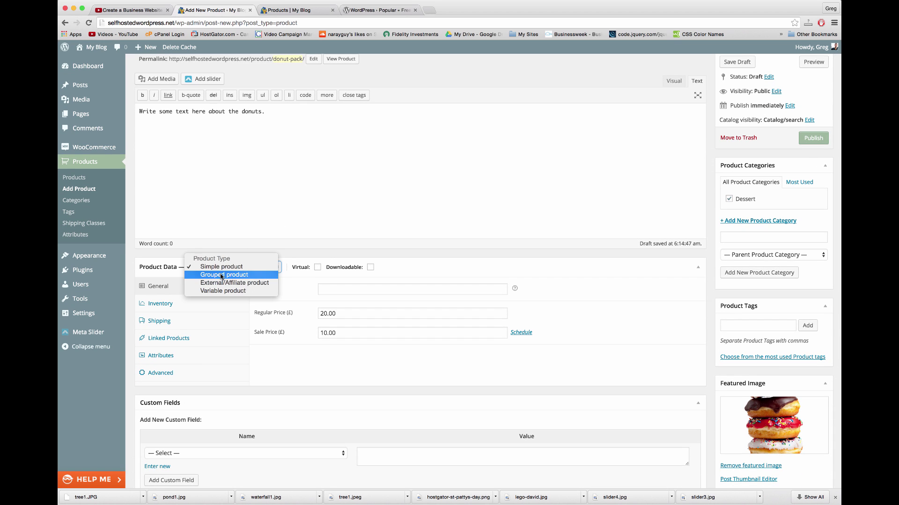
pyautogui.click(490, 223)
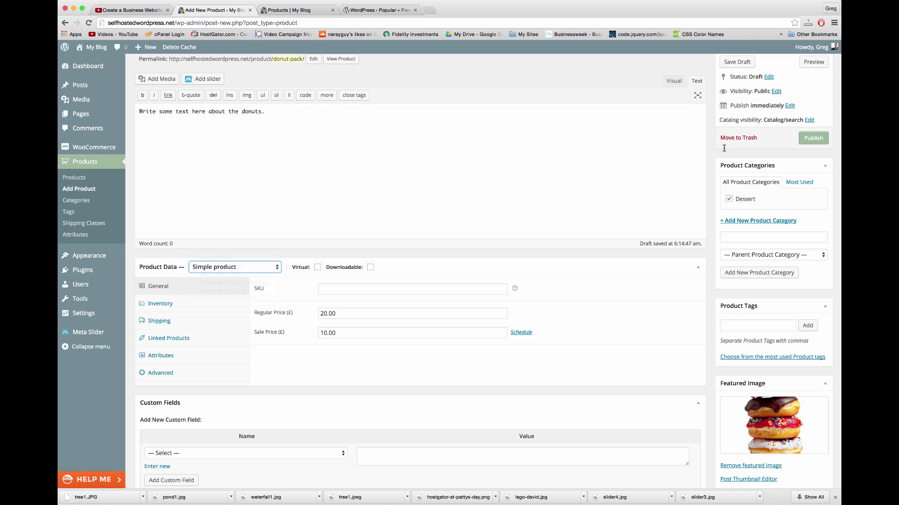
pyautogui.click(826, 139)
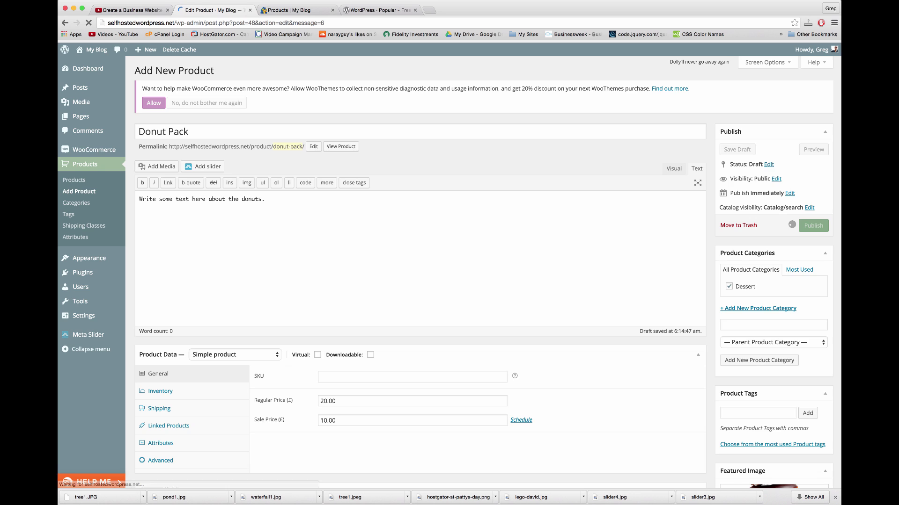
# - Look through the live blog's home, Cart, Checkout and Shop pages to check how the published product is listed
pyautogui.click(292, 8)
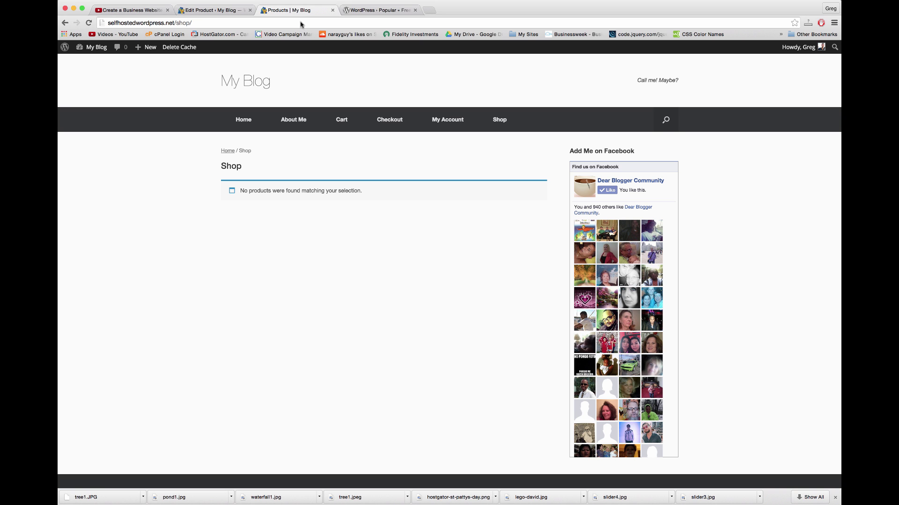
pyautogui.click(245, 88)
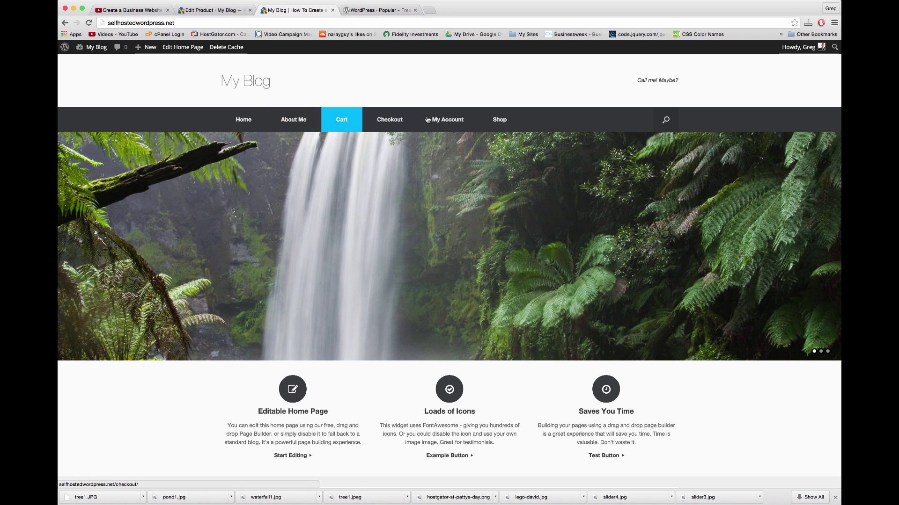
pyautogui.click(340, 121)
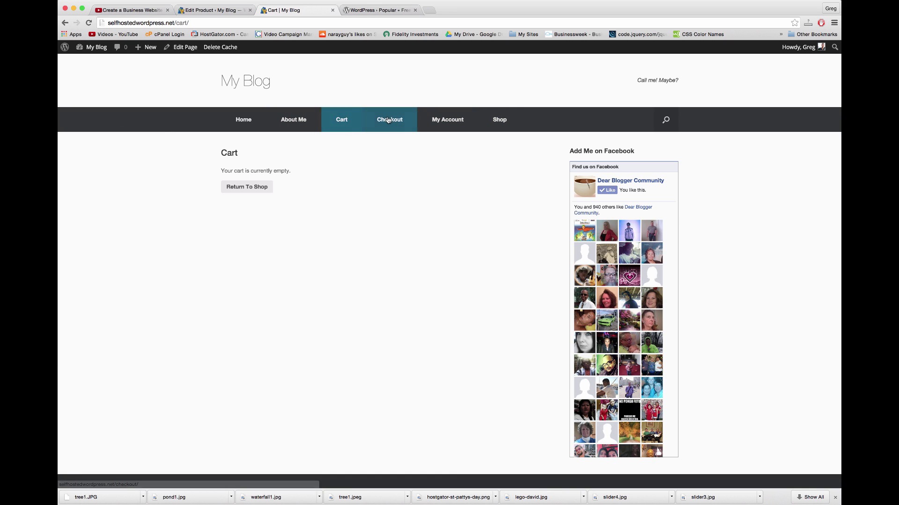
pyautogui.click(387, 120)
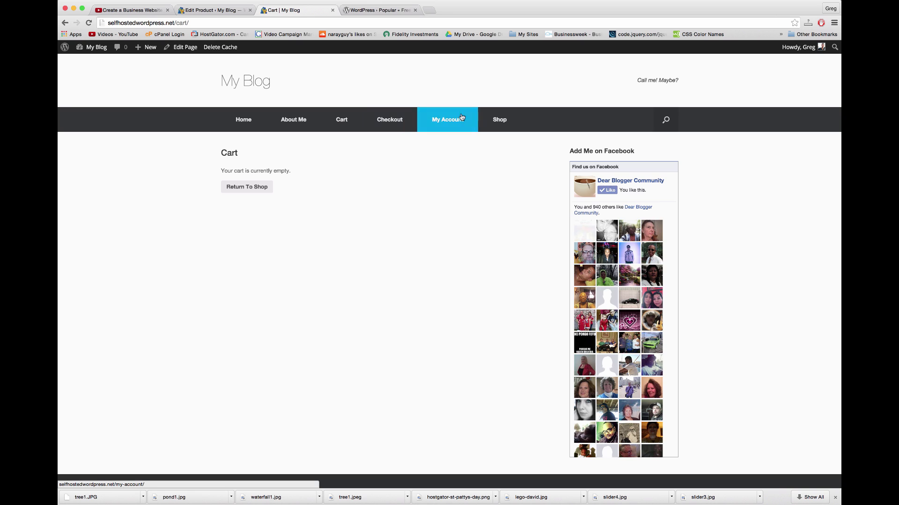
pyautogui.click(503, 129)
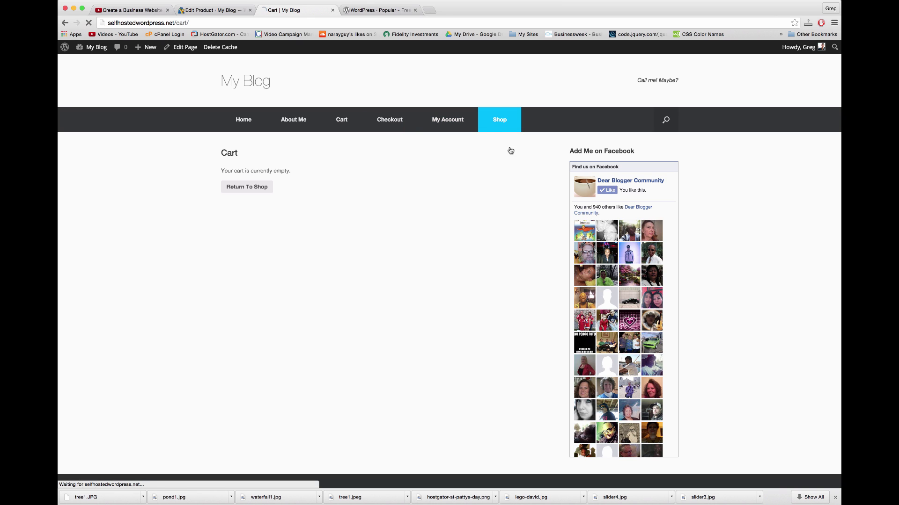
pyautogui.scroll(-2, 425, 287)
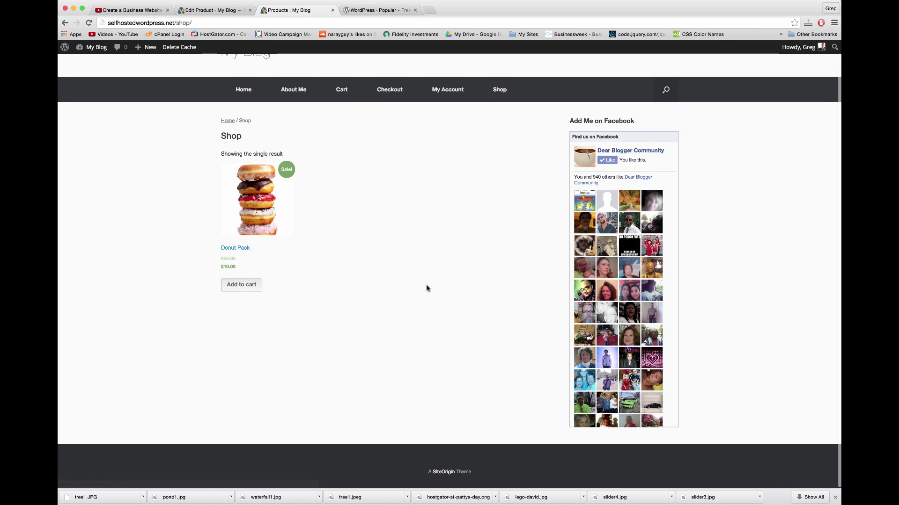
pyautogui.scroll(2, 425, 286)
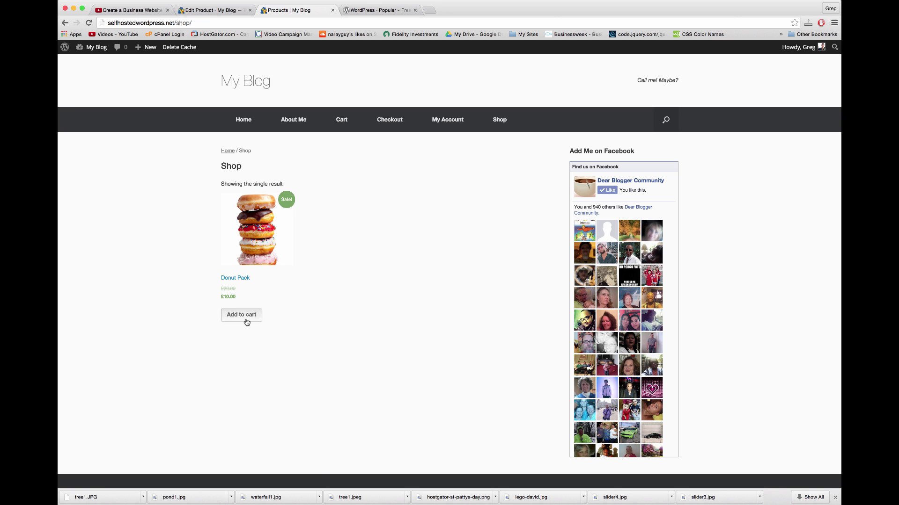
# - Add the Donut Pack to the cart from the Shop page and view the cart's contents
pyautogui.scroll(-2, 339, 298)
pyautogui.scroll(-2, 340, 298)
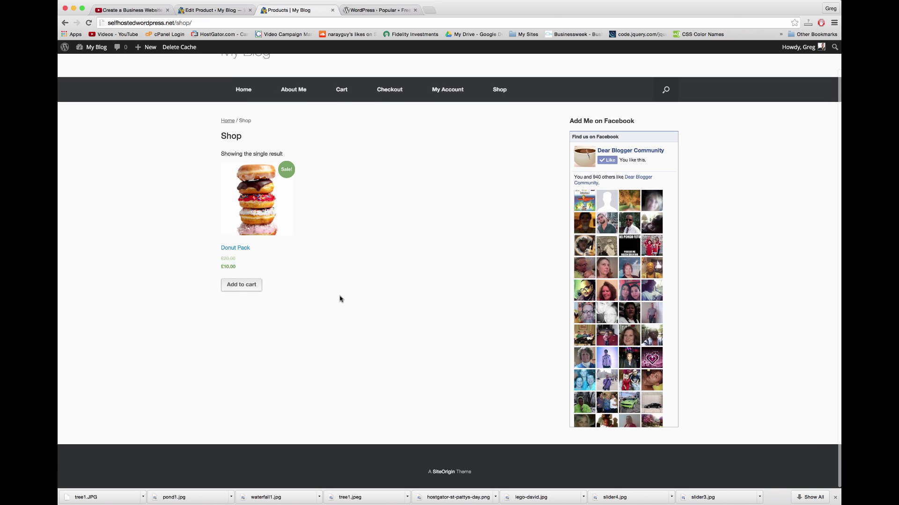
pyautogui.scroll(2, 340, 299)
pyautogui.scroll(-2, 140, 243)
pyautogui.click(246, 284)
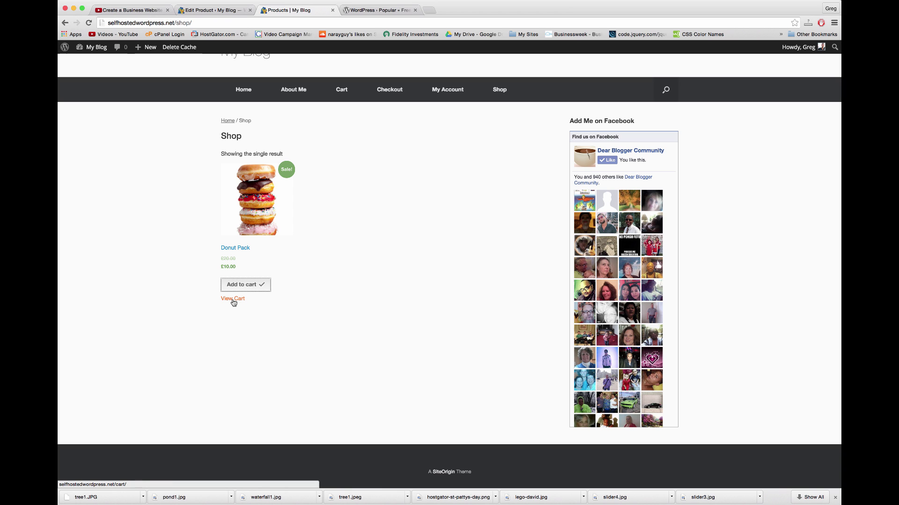
pyautogui.click(232, 299)
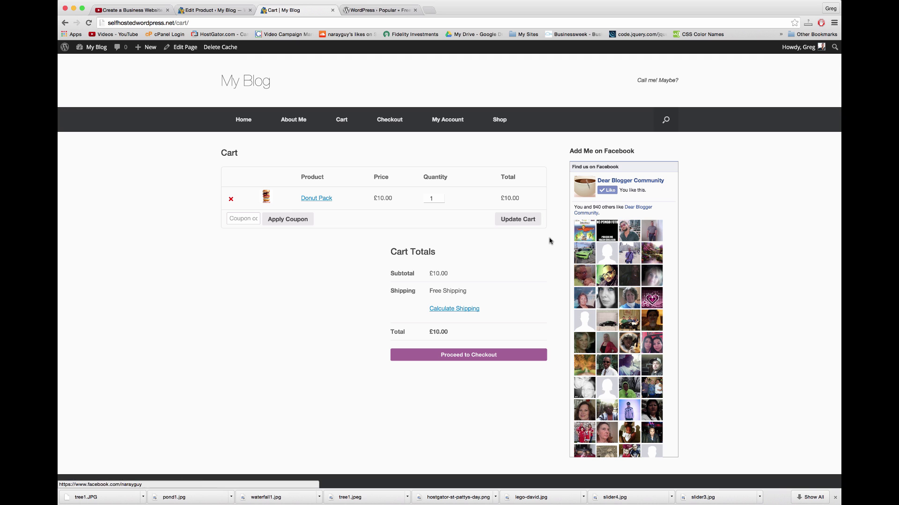
pyautogui.scroll(-2, 549, 241)
pyautogui.scroll(2, 550, 241)
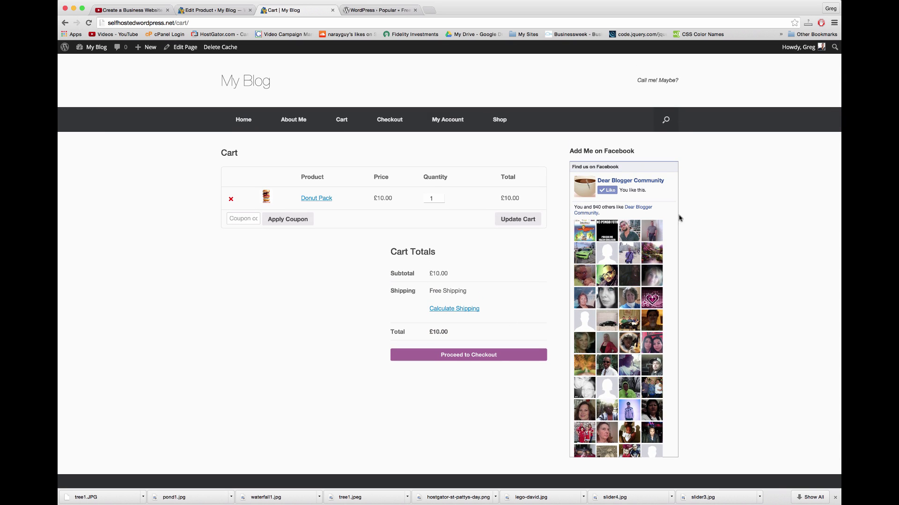
# - Set the Donut Pack's quantity in the cart to 2
pyautogui.click(461, 359)
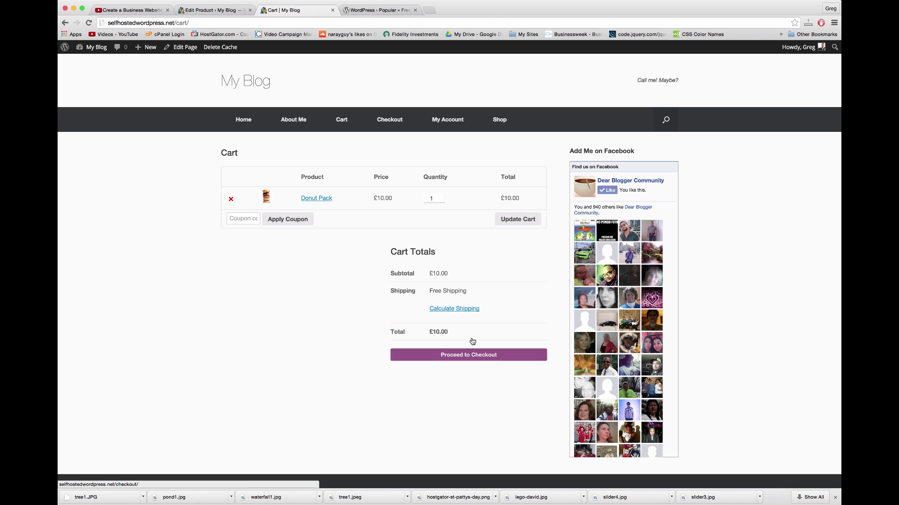
pyautogui.click(438, 198)
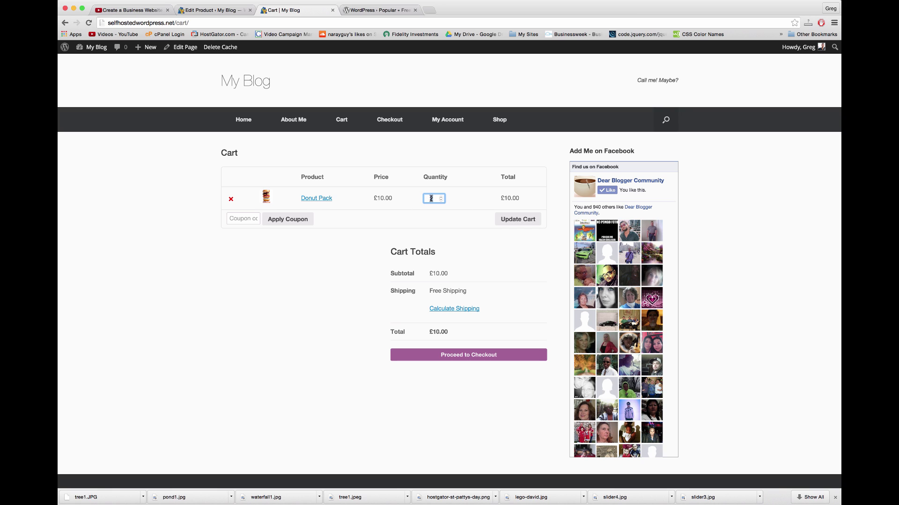
pyautogui.click(766, 297)
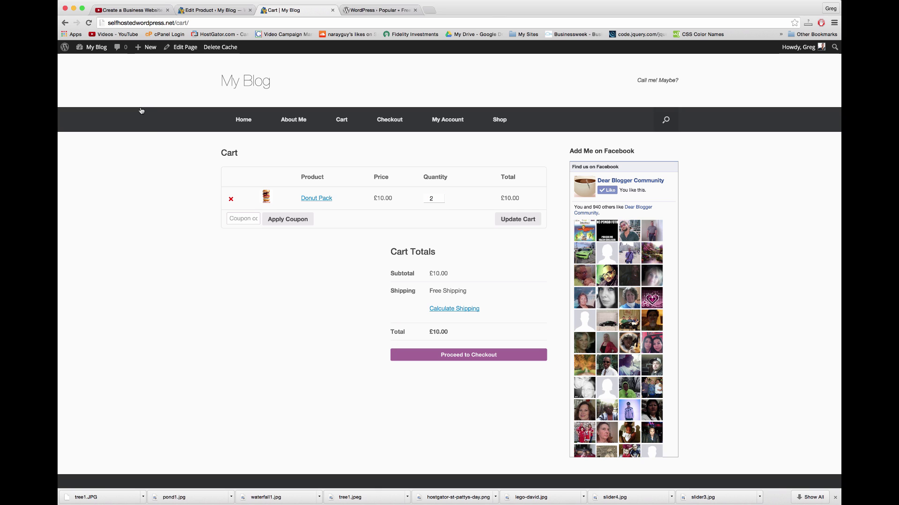